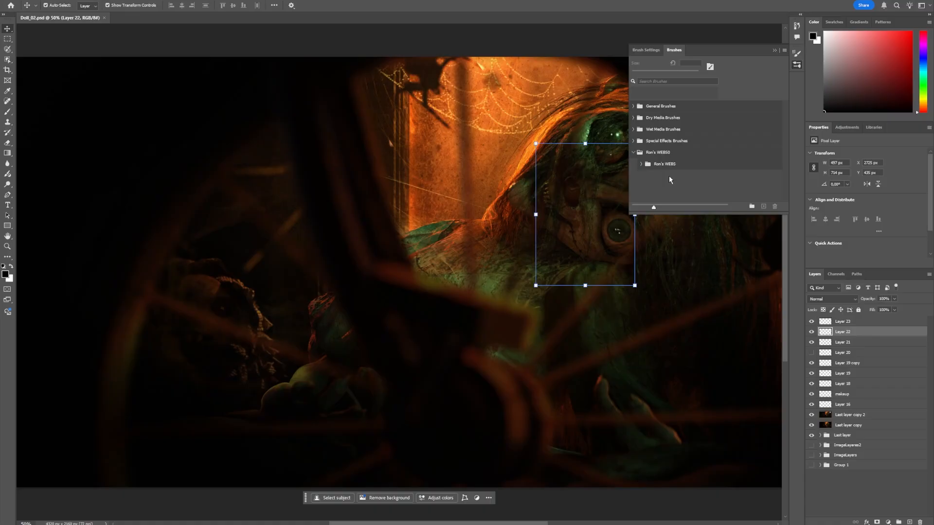
Choose the Ron's Webs 001 brush from the Ron's WEBS group and add a new layer named "web" above Layer 23.
click(676, 179)
click(866, 322)
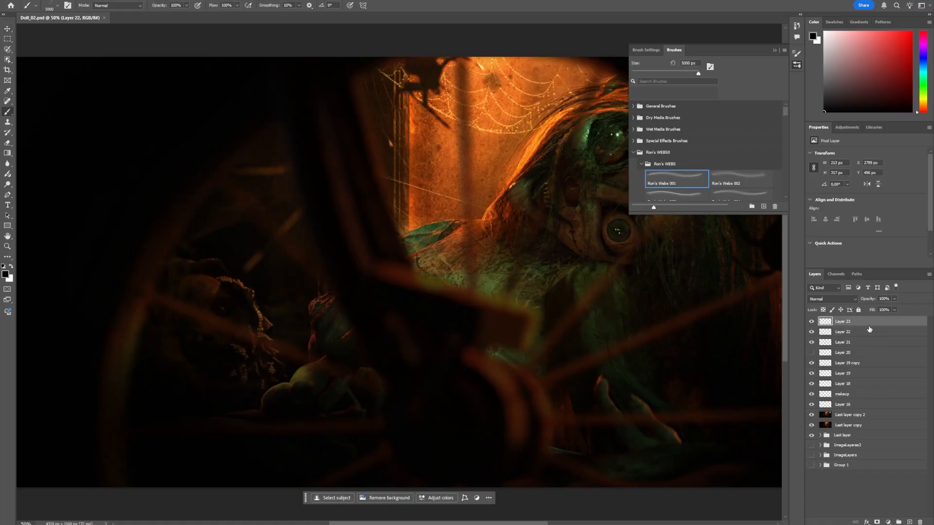
key(ctrl+shift+n)
text(we)
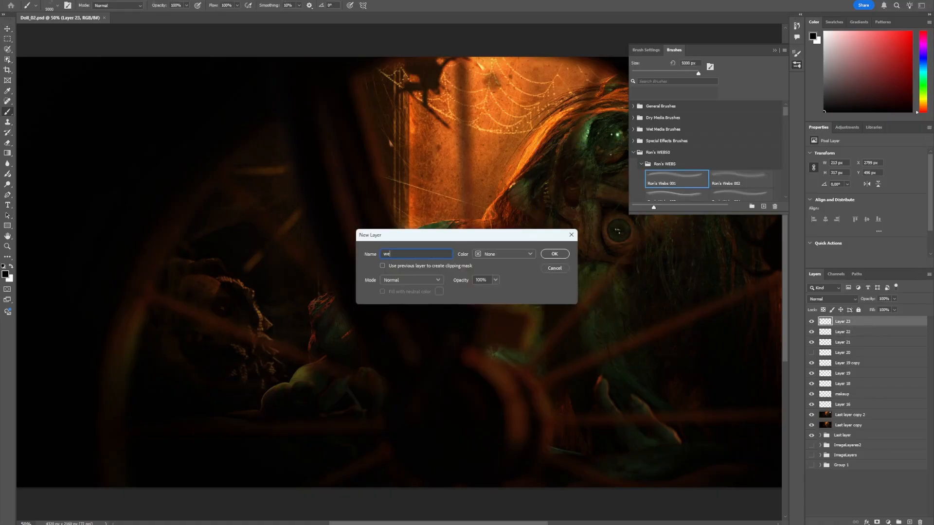
text(b)
key(Return)
Try stamping the cobweb in black over the dark doll image, and undo the stamp.
click(444, 186)
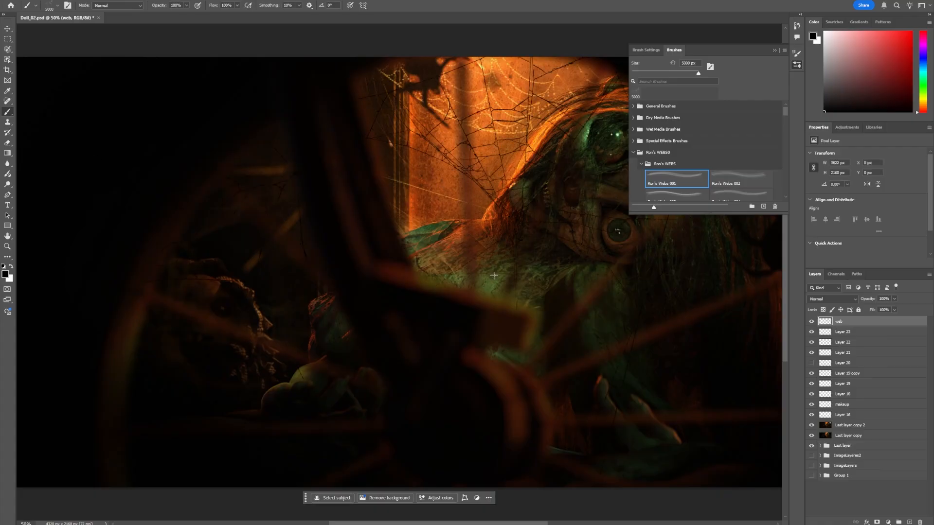
key(ctrl+z)
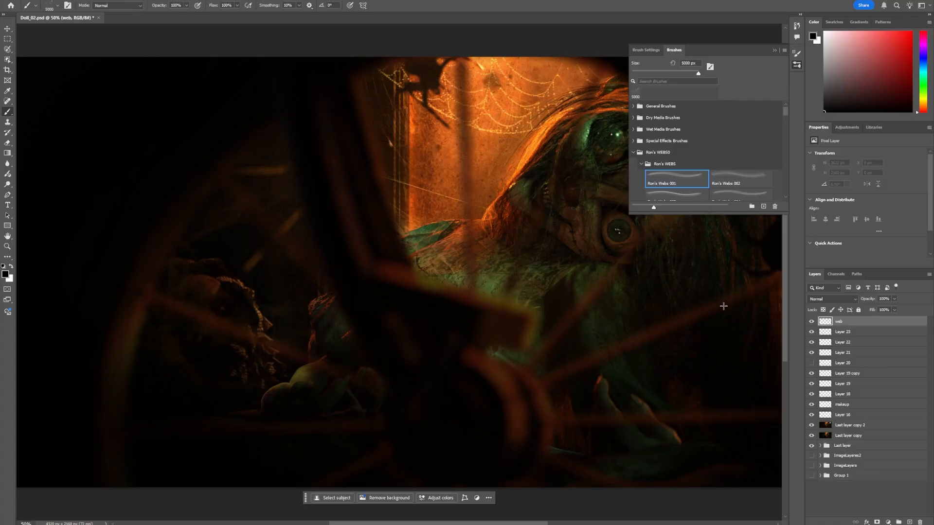
Add another new layer with the default settings and place it directly beneath the web layer.
key(ctrl+shift+n)
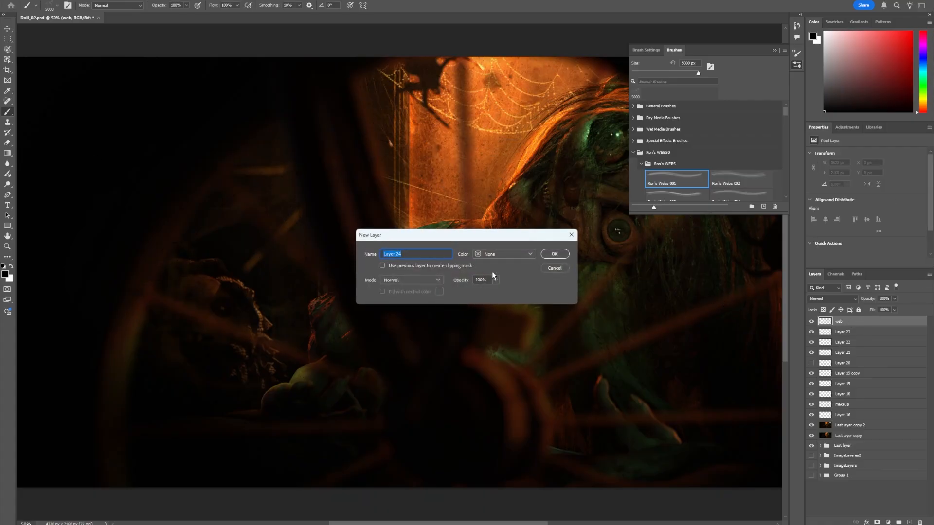
click(555, 255)
drag(844, 324, 839, 333)
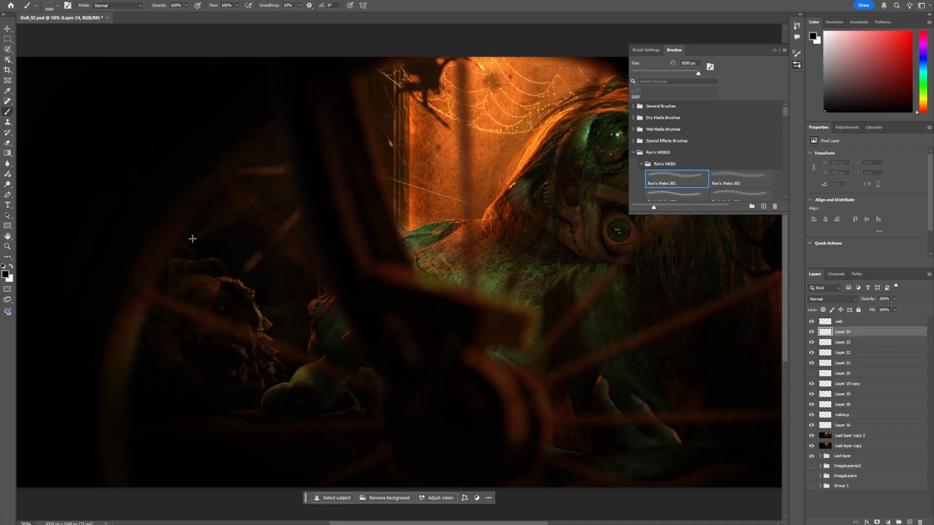
Fill Layer 24 with white using the Paint Bucket tool.
click(8, 152)
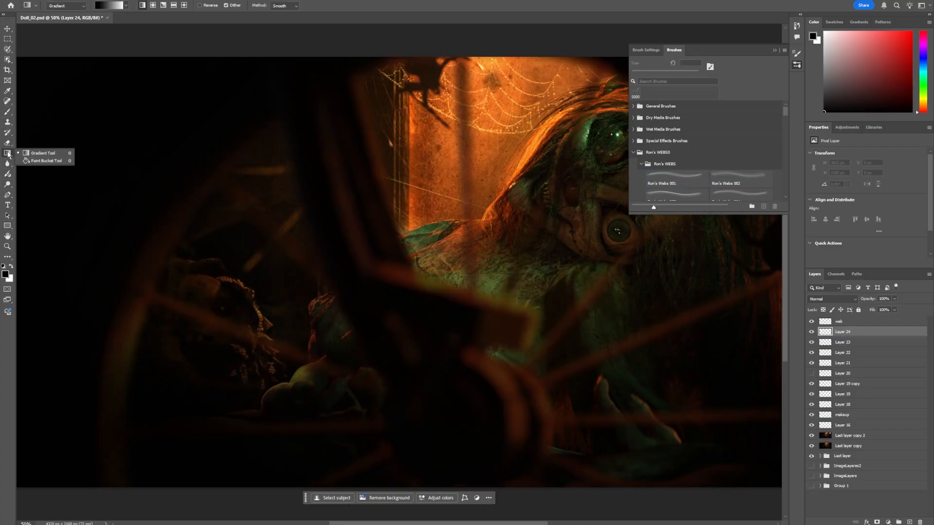
click(346, 254)
click(11, 267)
click(333, 259)
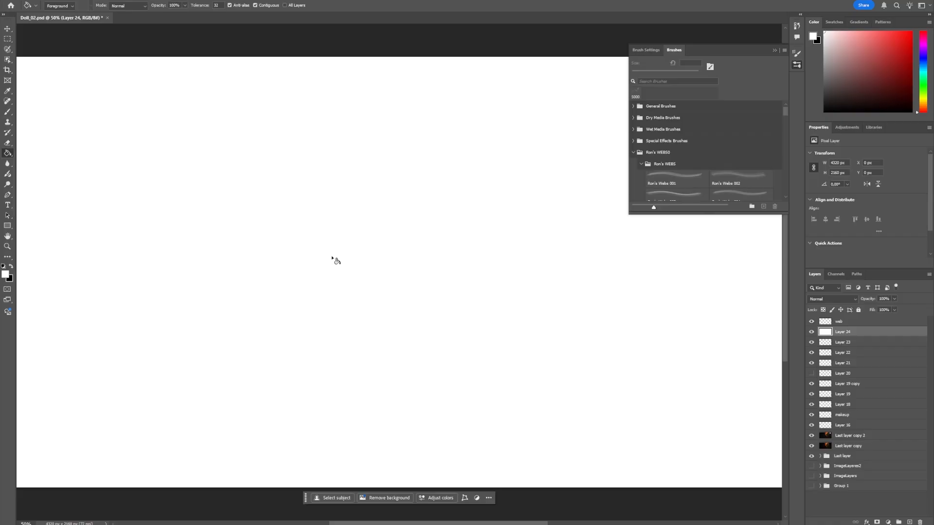
Select the web layer and set up the Brush tool with black as the foreground color.
click(863, 322)
click(8, 29)
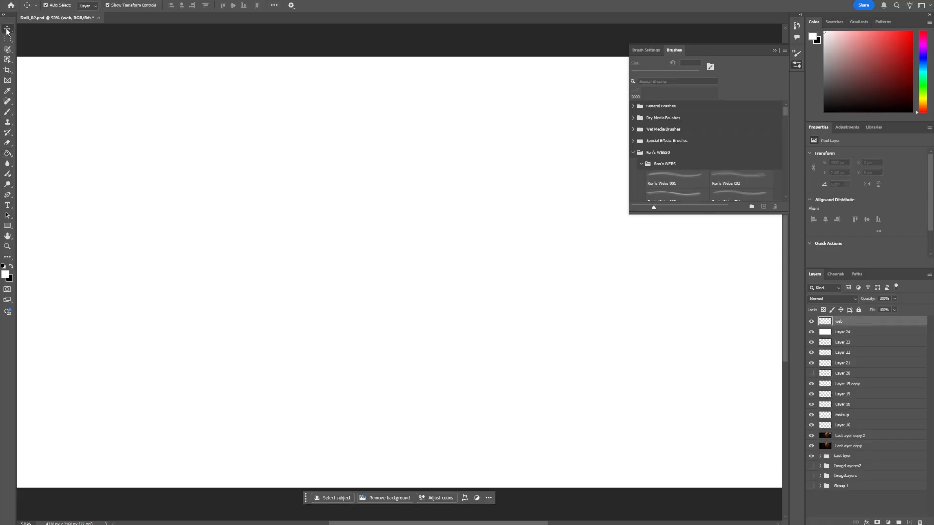
click(11, 268)
key(b)
Try stamping with the Ron's Webs 001, 002 and 003 brushes on the web layer, undoing each stamp.
click(198, 208)
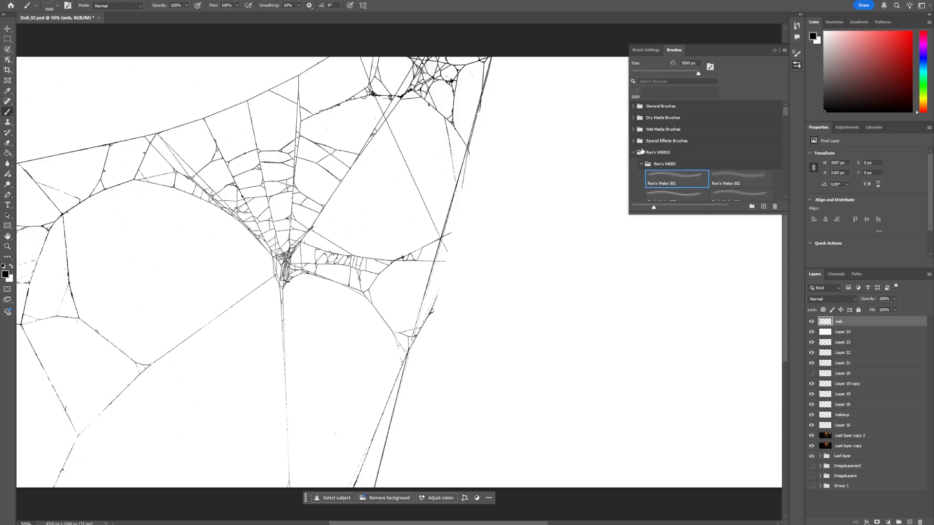
key(ctrl+z)
click(746, 180)
click(352, 165)
key(ctrl+z)
click(697, 193)
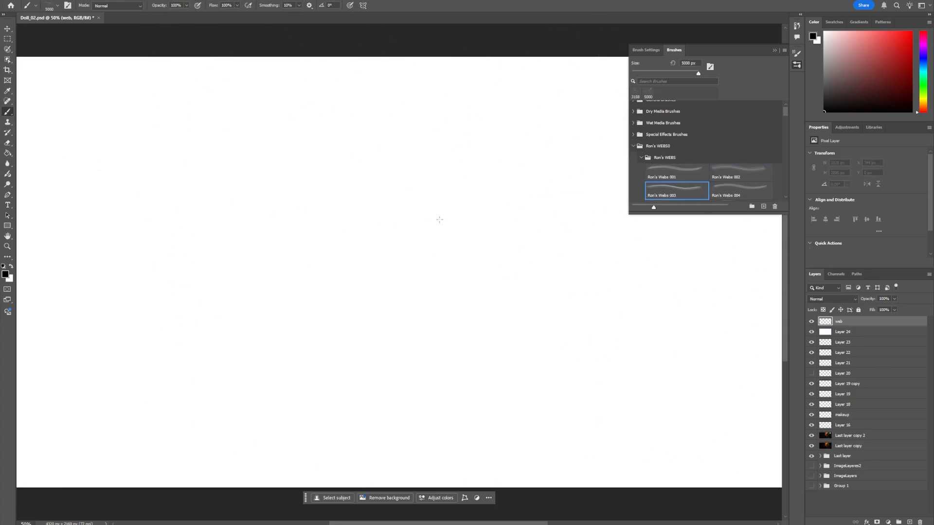
click(389, 268)
key(ctrl+z)
Test the Ron's Webs 004 and 005 brushes with one stamp each on the web layer, undoing both.
click(741, 190)
click(414, 228)
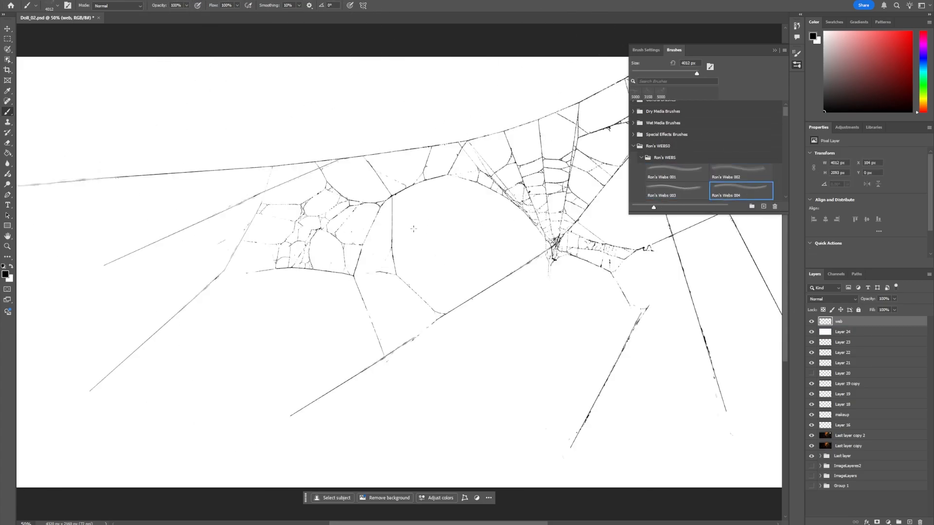
key(ctrl+z)
scroll(676, 161, down, 3)
click(677, 132)
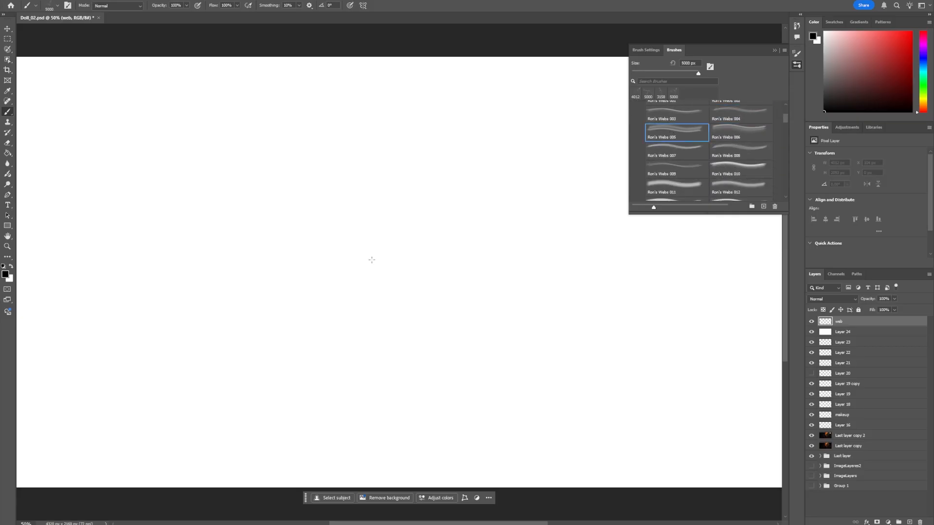
click(392, 256)
key(ctrl+z)
Try single stamps of the Ron's Webs 006, 007 and 008 brushes over the white backdrop, undoing each one.
click(741, 131)
click(520, 243)
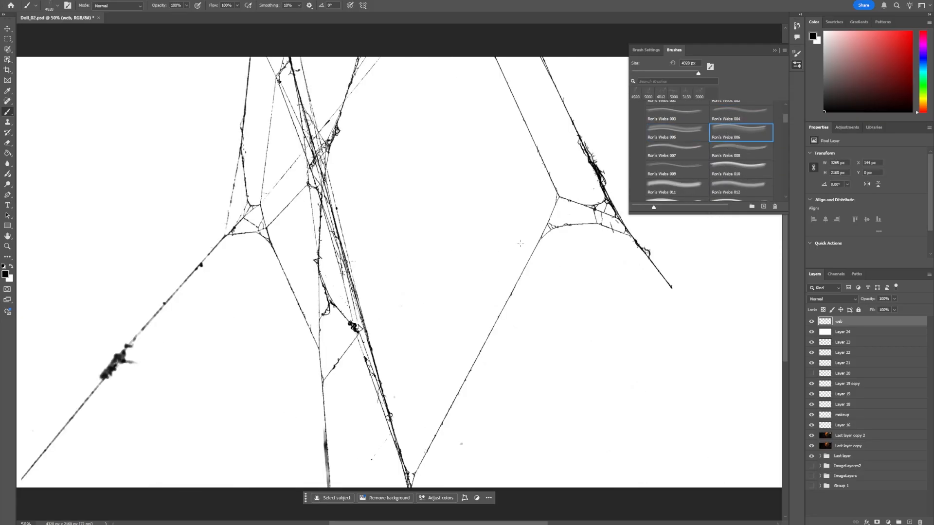
click(660, 155)
click(428, 219)
key(ctrl+z)
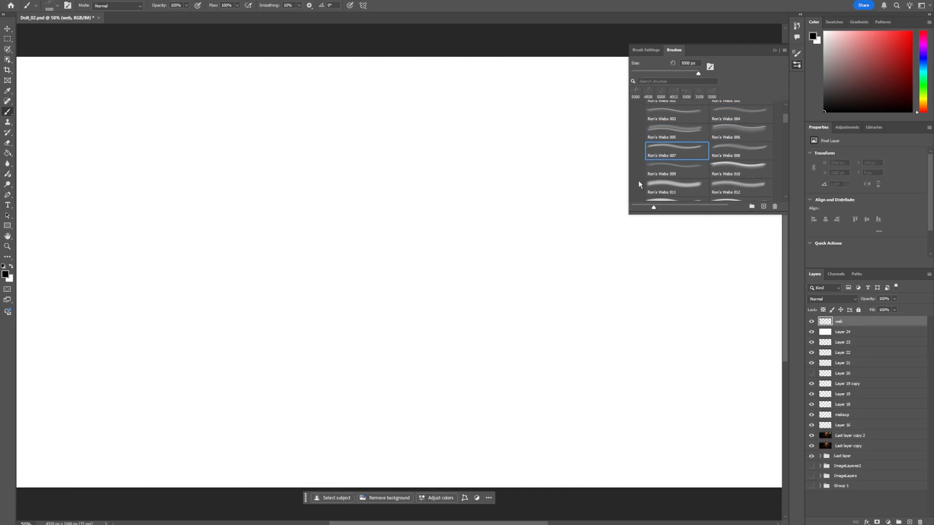
click(740, 150)
click(423, 214)
key(ctrl+z)
Test-stamp the Ron's Webs 009, 010 and 011 brushes over the white backdrop, undoing each stamp.
click(669, 164)
click(398, 249)
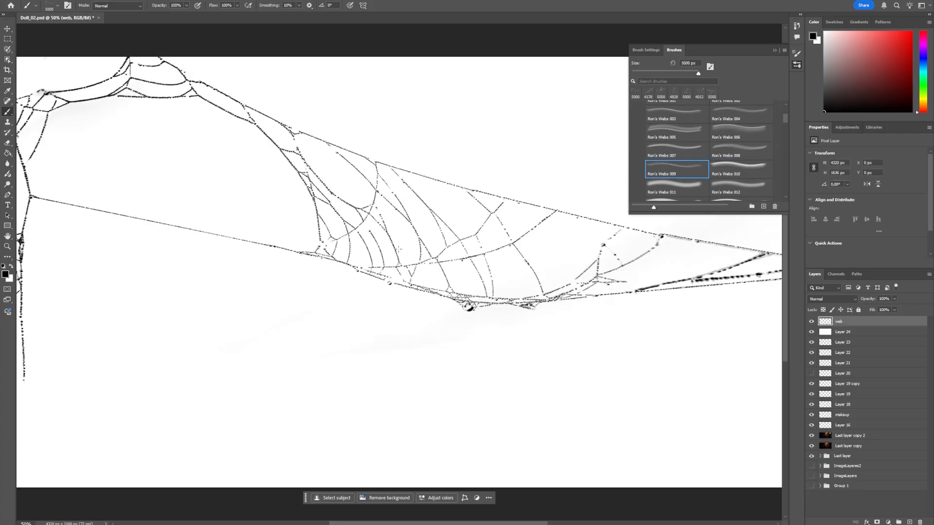
key(ctrl+z)
click(722, 169)
click(335, 274)
key(ctrl+z)
click(670, 185)
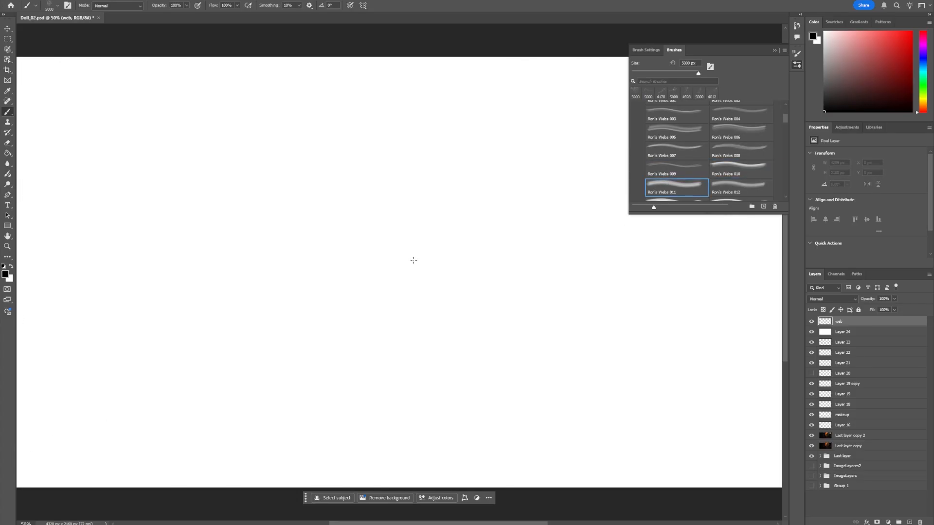
click(411, 310)
key(ctrl+z)
Try three stamps of the Ron's Webs 012 brush at different spots on the canvas, and undo all of them.
click(718, 194)
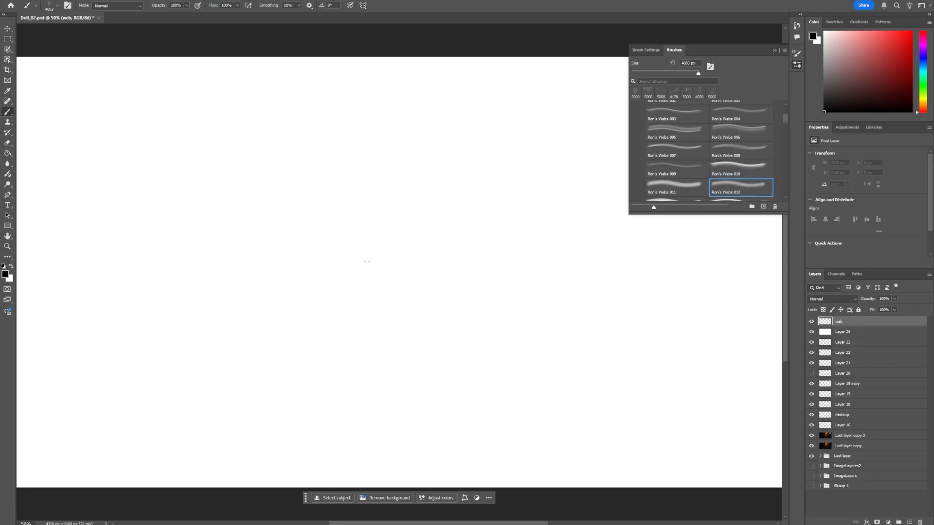
click(366, 261)
click(519, 293)
click(458, 256)
key(ctrl+z)
key(ctrl+z)
key(ctrl+z)
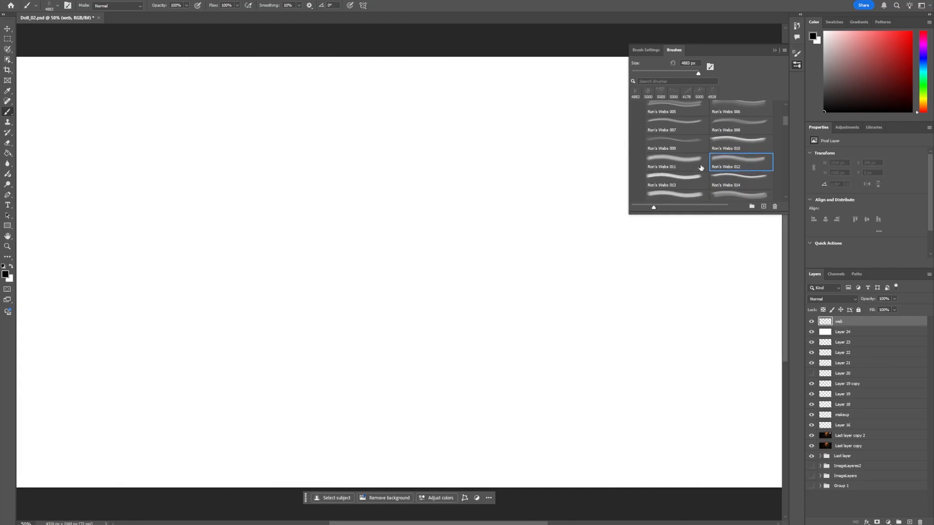
Test the Ron's Webs 013 and 014 brushes with one stamp each on the web layer, undoing both.
scroll(706, 156, down, 3)
click(676, 128)
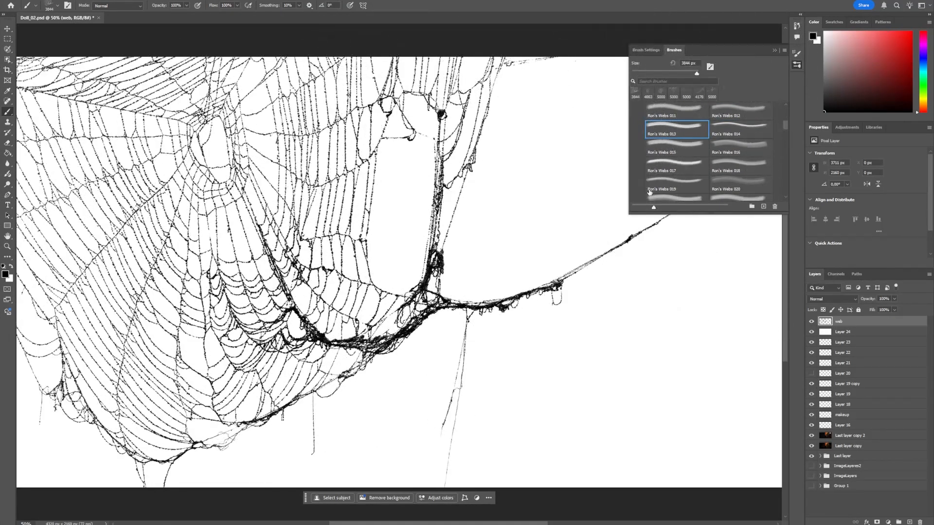
key(ctrl+z)
click(741, 130)
click(350, 263)
key(ctrl+z)
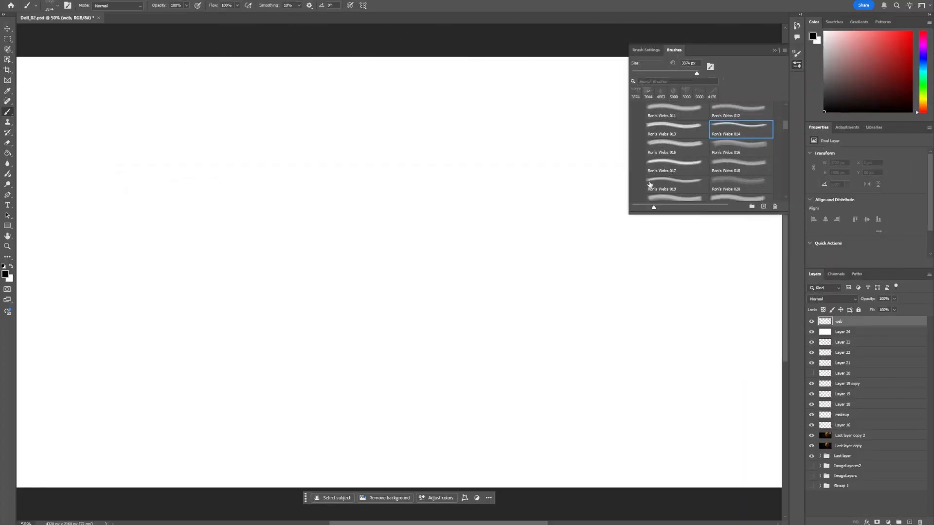
Preview the Ron's Webs 015 brush, then test-stamp Ron's Webs 016 at 1102 px and undo the stamp.
click(666, 145)
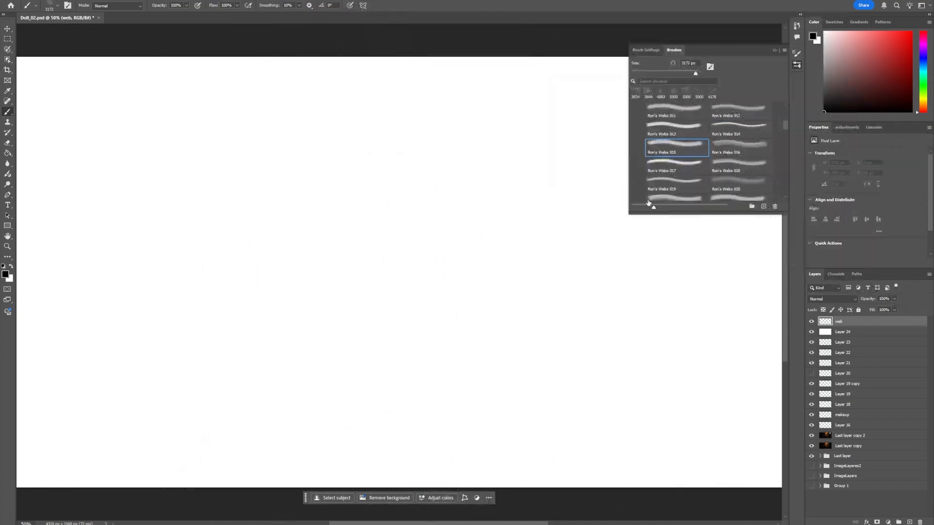
click(737, 147)
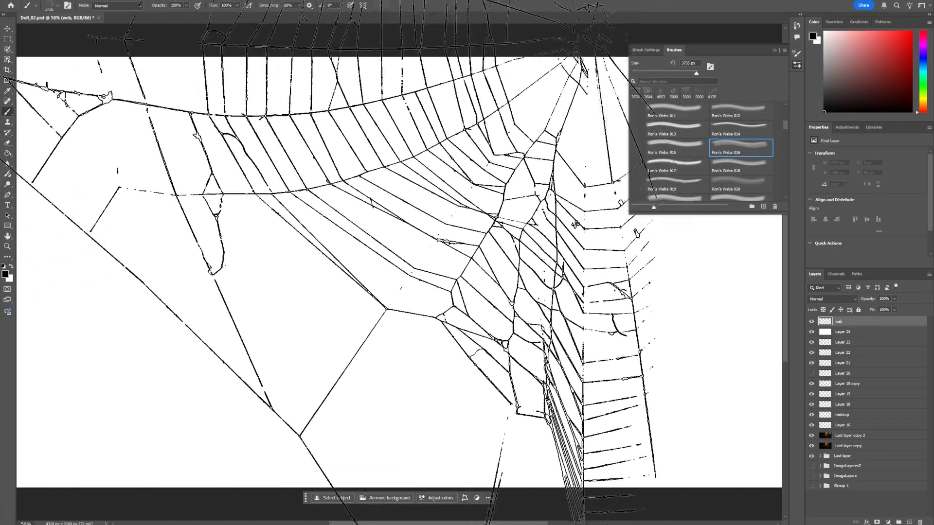
right_click(285, 359)
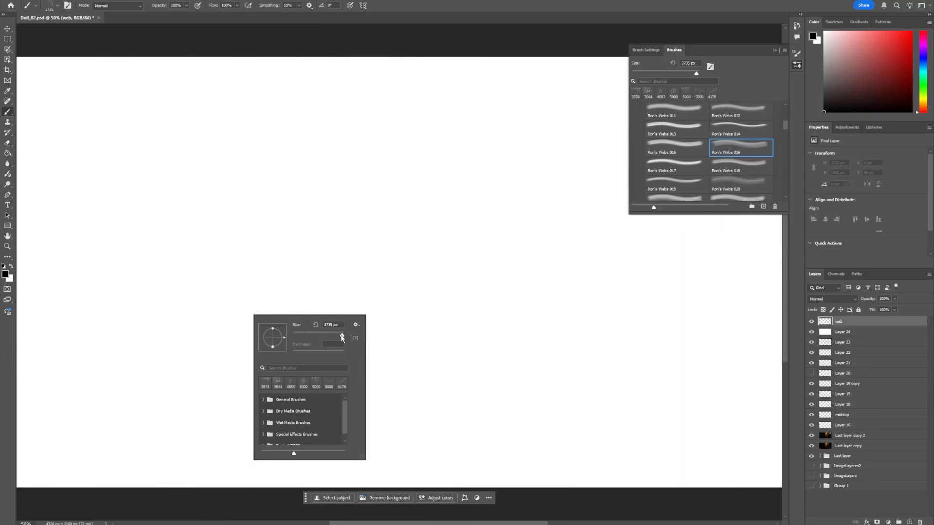
drag(342, 337, 340, 337)
click(358, 259)
key(ctrl+z)
Test the Ron's Webs 017 and 018 brushes with one stamp each on the web layer, undoing both.
click(676, 166)
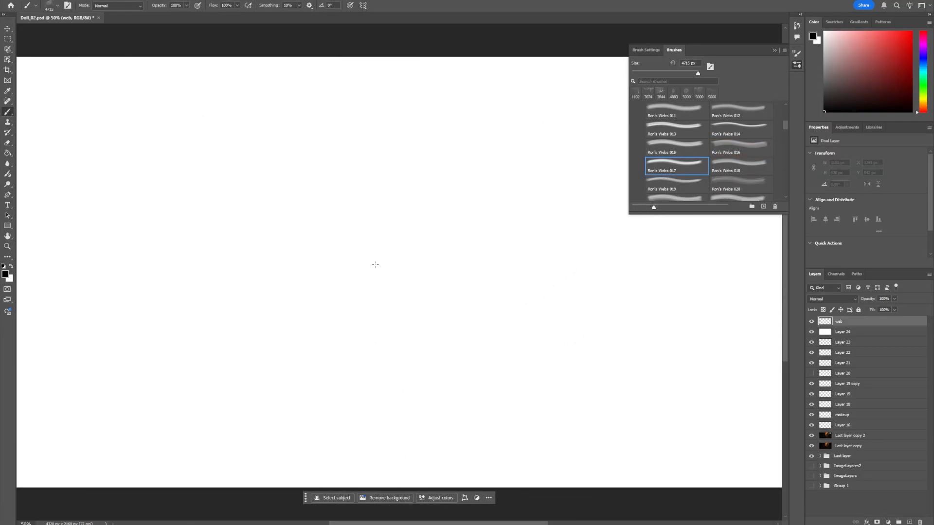
click(375, 264)
key(ctrl+z)
click(722, 164)
click(414, 267)
key(ctrl+z)
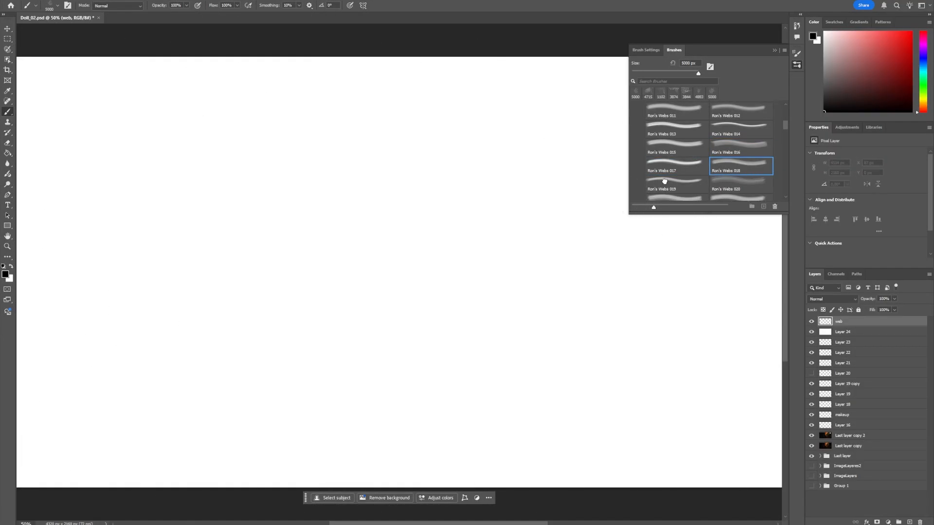
Test the Ron's Webs 019 and 020 brushes with one stamp each on the web layer, undoing both.
click(665, 182)
click(389, 254)
key(ctrl+z)
click(713, 191)
click(524, 350)
key(ctrl+z)
Reduce the Ron's Webs 019 brush to 1497 px and try one stamp, undoing it.
click(671, 184)
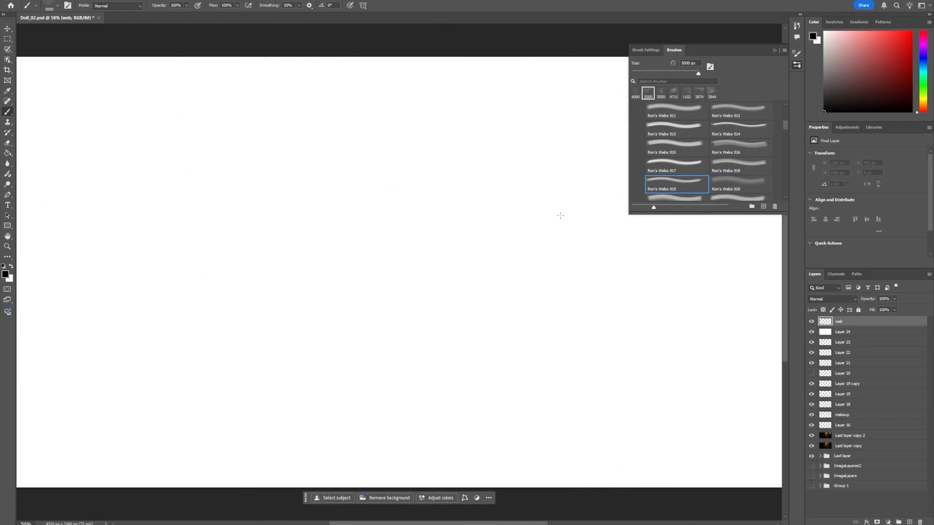
drag(700, 75, 682, 75)
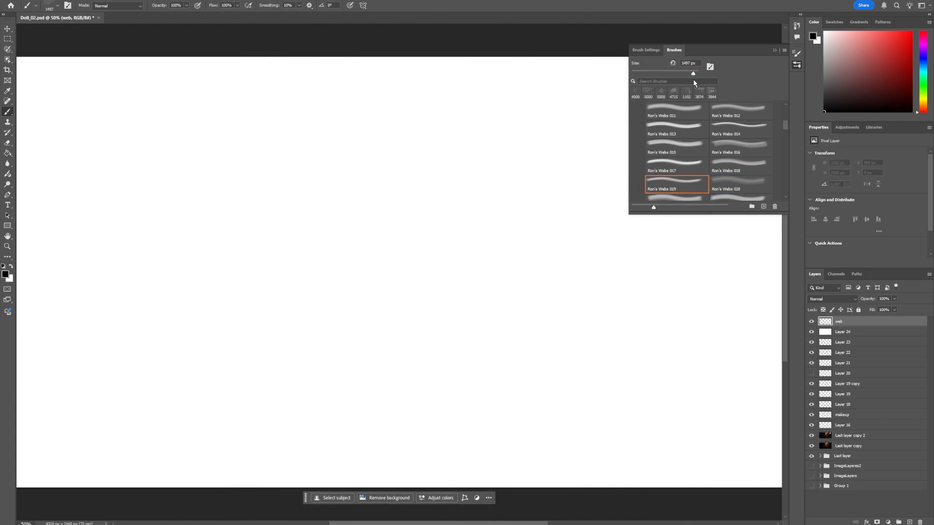
click(435, 249)
key(ctrl+z)
Test-stamp the Ron's Webs 021 brush at its default size and at 484 px, undoing each stamp.
click(665, 197)
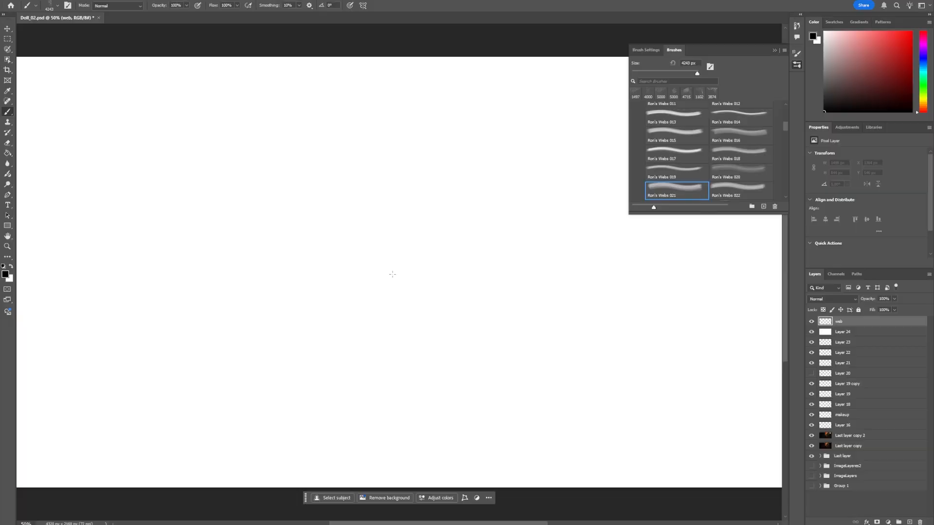
click(392, 273)
key(ctrl+z)
drag(693, 73, 697, 74)
click(325, 253)
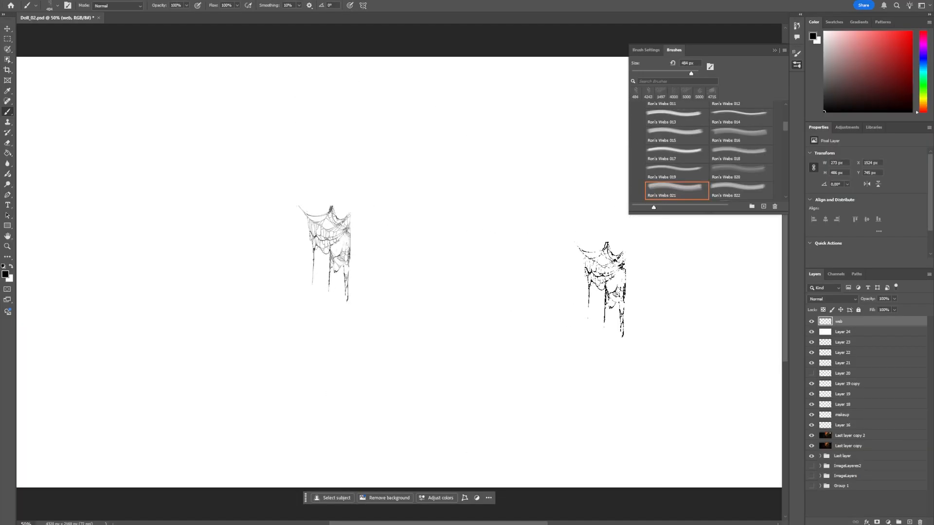
key(ctrl+z)
Test-stamp the Ron's Webs 022 brush at 1766 px and the Ron's Webs 023 brush, undoing both stamps.
click(740, 190)
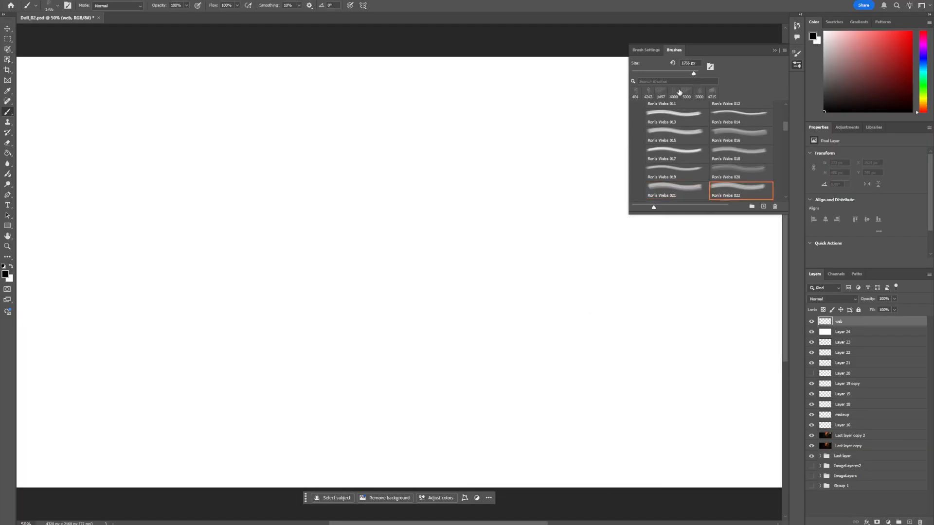
click(423, 302)
key(ctrl+z)
scroll(706, 160, down, 3)
click(676, 157)
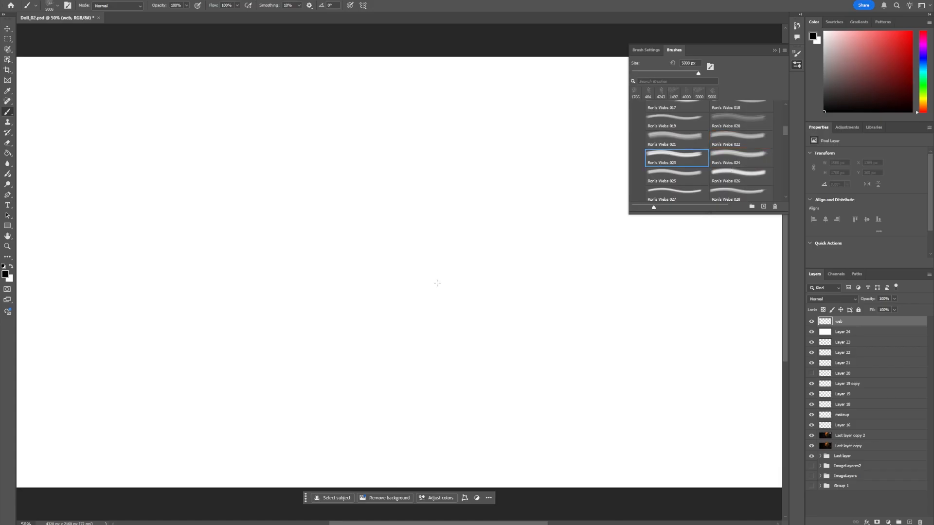
click(437, 283)
key(ctrl+z)
Test-stamp the Ron's Webs 024 brush at 1228 px and the Ron's Webs 025 brush, undoing both stamps.
click(720, 160)
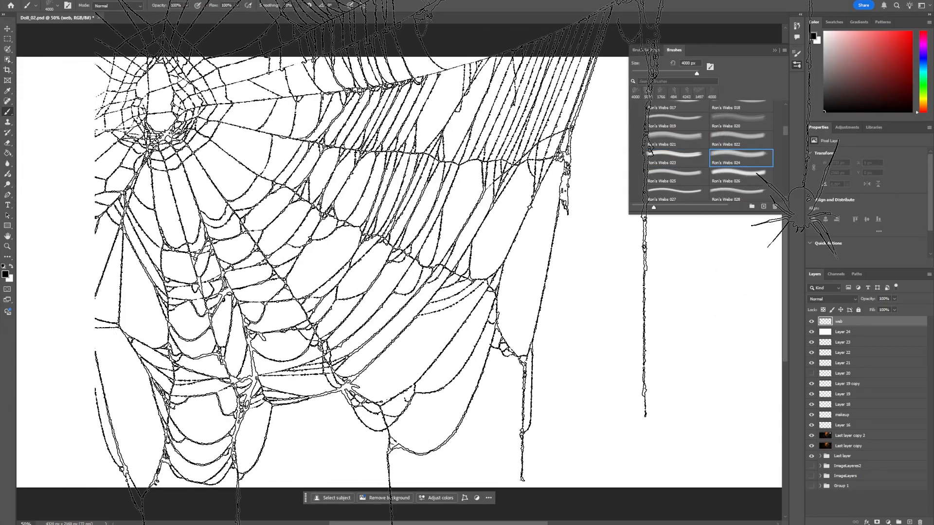
click(417, 252)
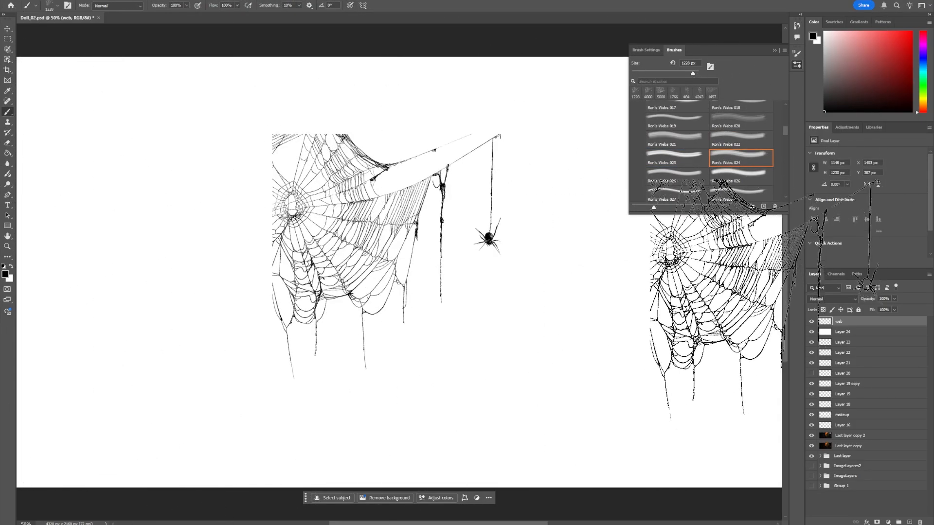
key(ctrl+z)
click(676, 175)
click(438, 273)
key(ctrl+z)
Stamp a large web with the Ron's Webs 026 brush on the web layer.
click(740, 175)
click(358, 263)
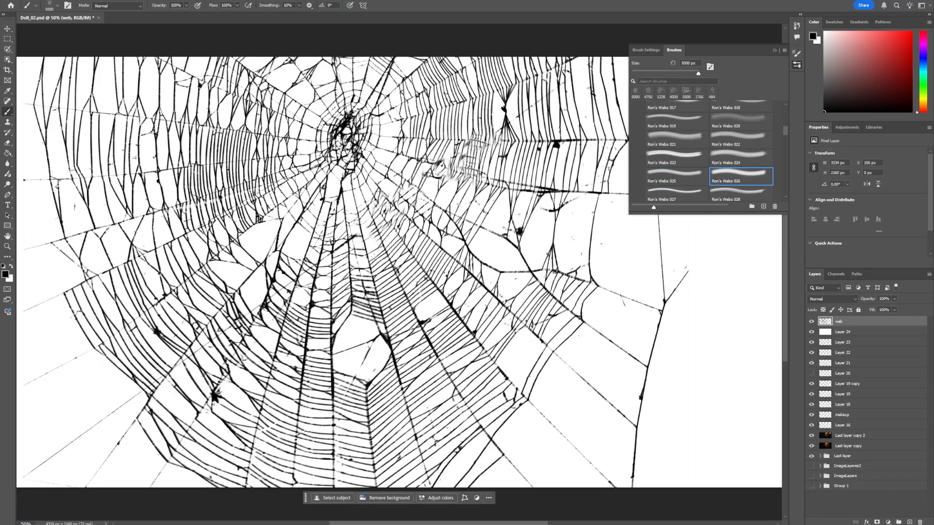
Undo the Ron's Webs 026 stamp, and test-stamp the Ron's Webs 031 brush, undoing that as well.
key(ctrl+z)
scroll(676, 178, down, 2)
click(660, 197)
click(584, 188)
key(ctrl+z)
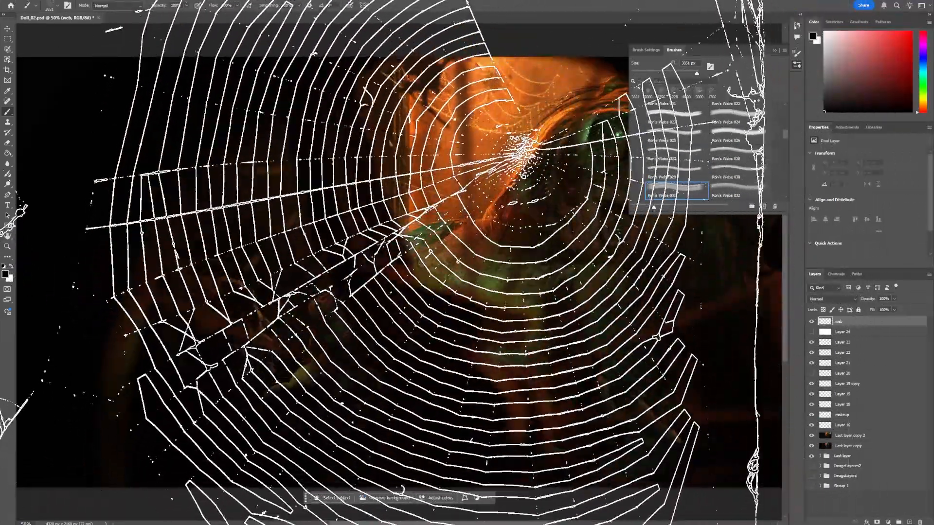
Try the Ron's Webs 032 brush, and test-stamp the Ron's Webs 033 brush at 329 px.
click(740, 189)
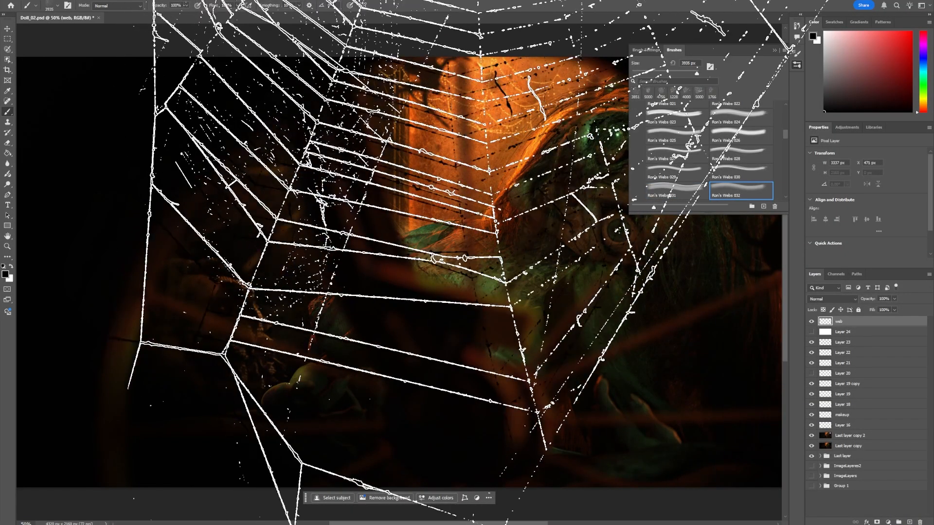
scroll(698, 182, down, 2)
click(676, 156)
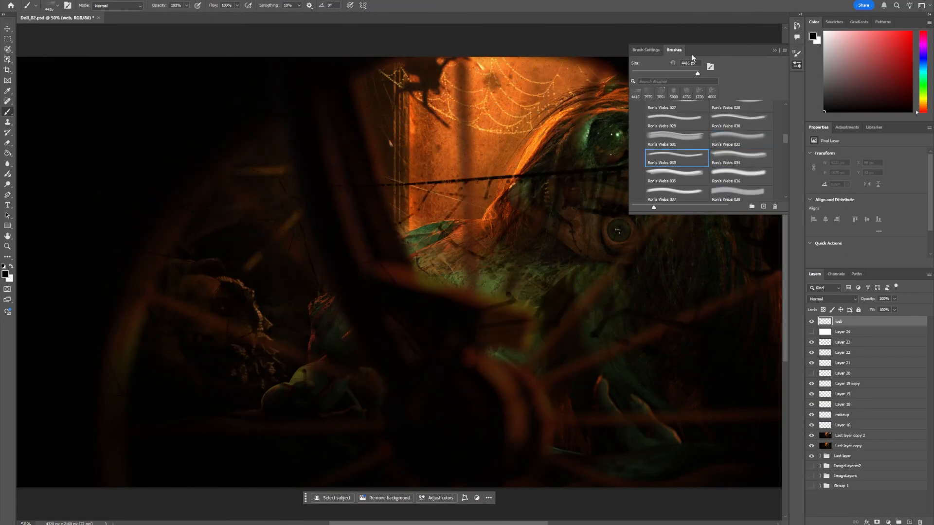
drag(696, 73, 686, 73)
click(481, 197)
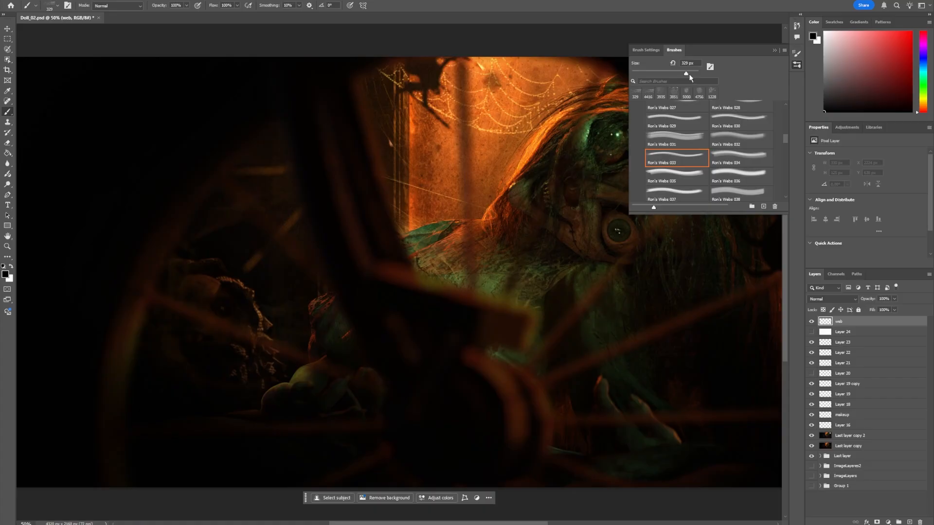
Try the Ron's Webs 034 brush, and test-stamp the Ron's Webs 035 brush, undoing the stamp.
click(741, 157)
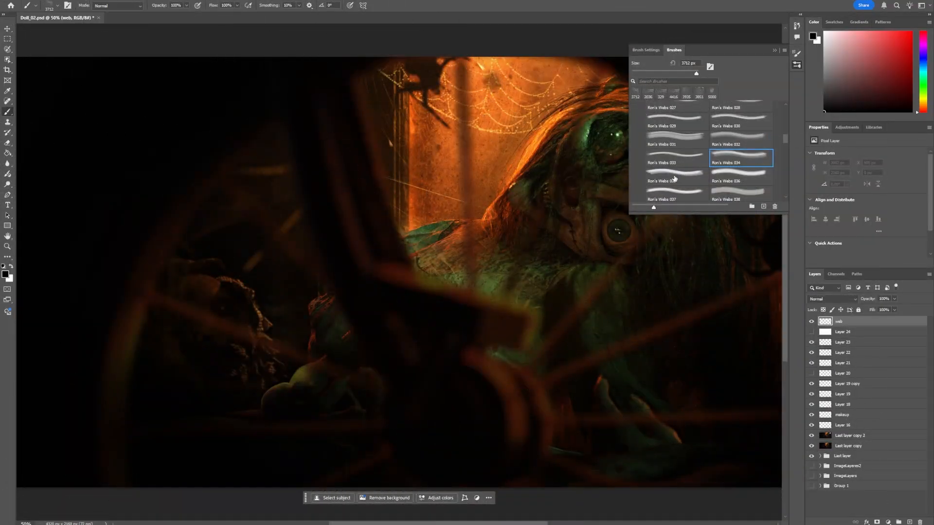
click(676, 176)
click(409, 234)
key(ctrl+z)
Test-stamp the Ron's Webs 036 brush over the dark doll scene, undoing the stamp.
key(period)
click(463, 305)
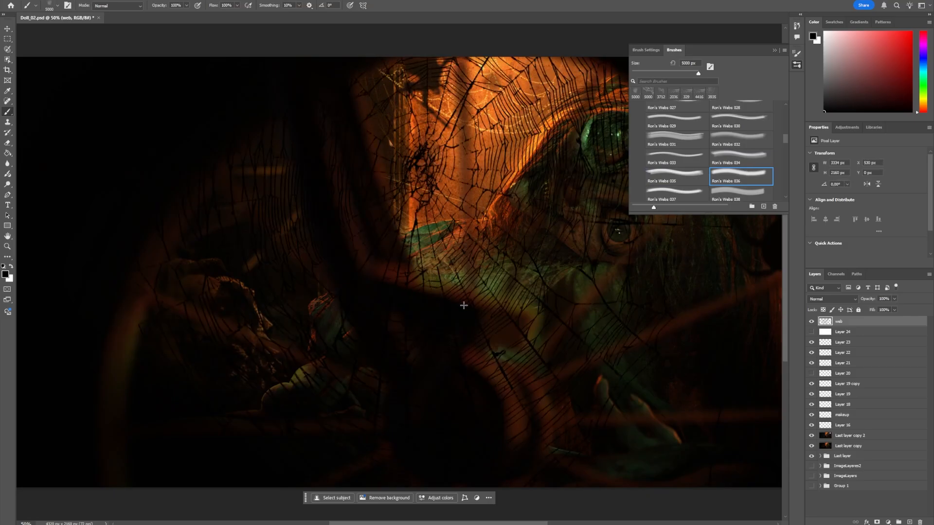
key(ctrl+z)
Hide the brush list and test-stamp the Ron's Webs 037 brush at 3000 px, undoing the stamp.
key(period)
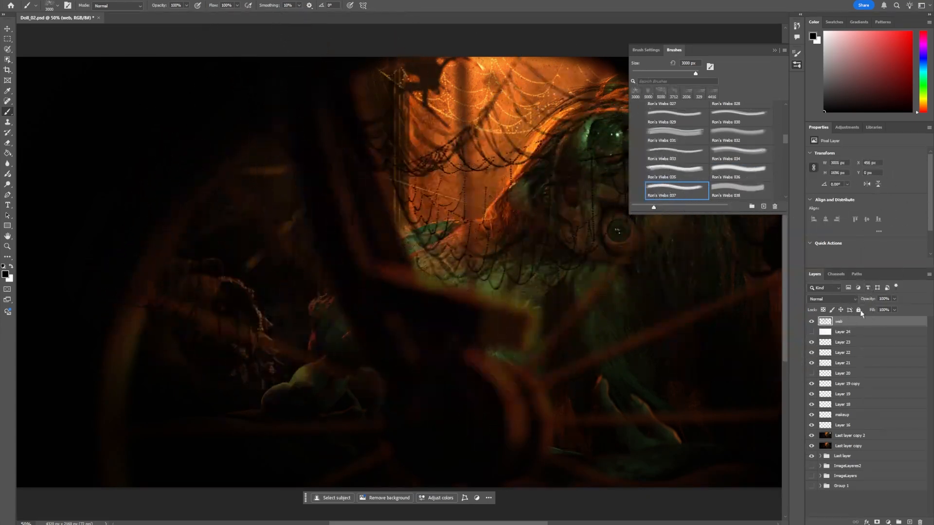
key(F5)
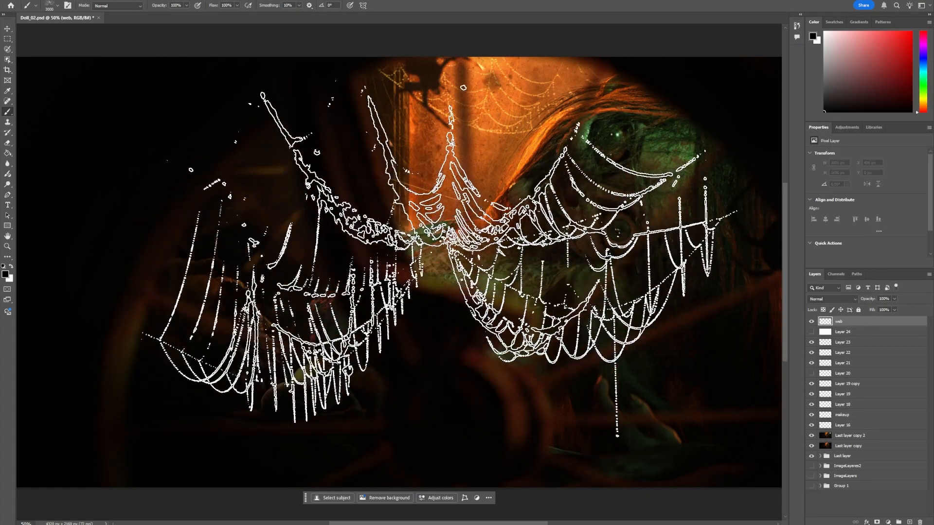
click(428, 263)
key(ctrl+z)
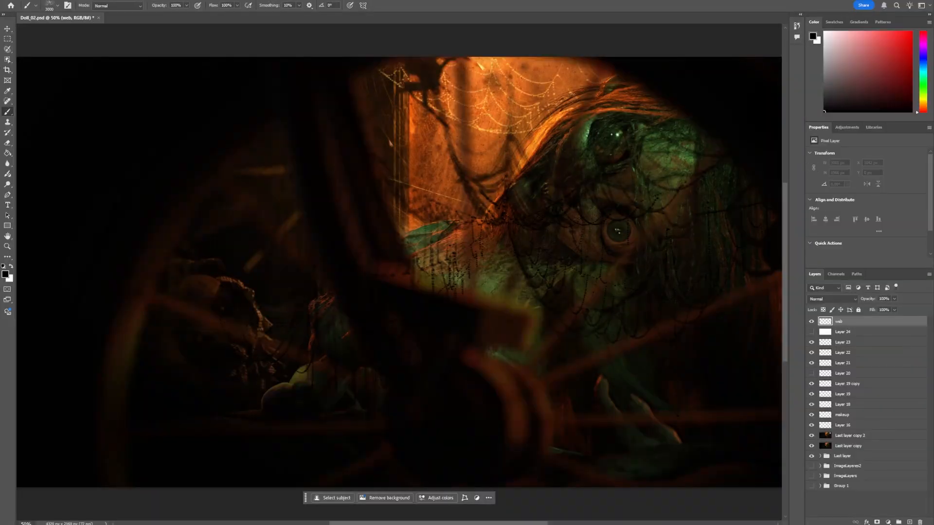
Test-stamp the web brush that follows Ron's Webs 037 over the doll's hair and over the wheel, undoing both stamps.
key(period)
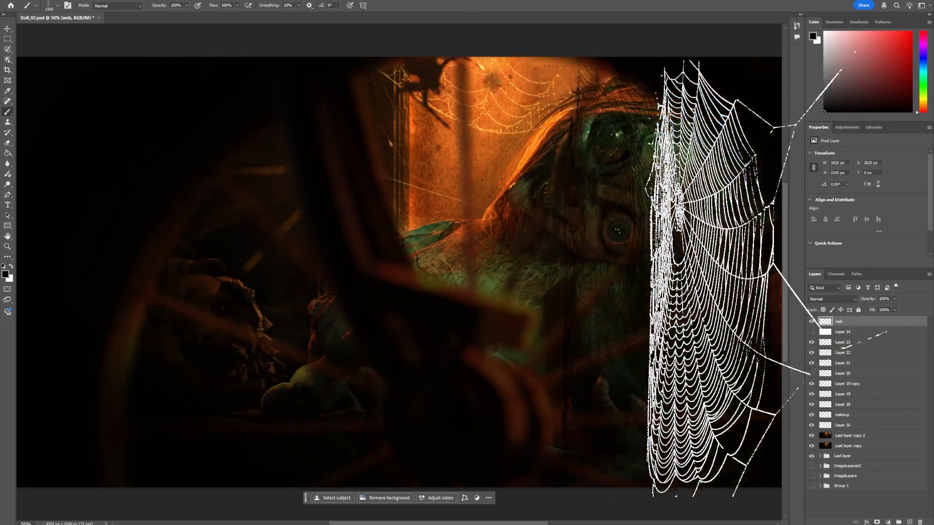
click(667, 270)
key(ctrl+z)
click(462, 270)
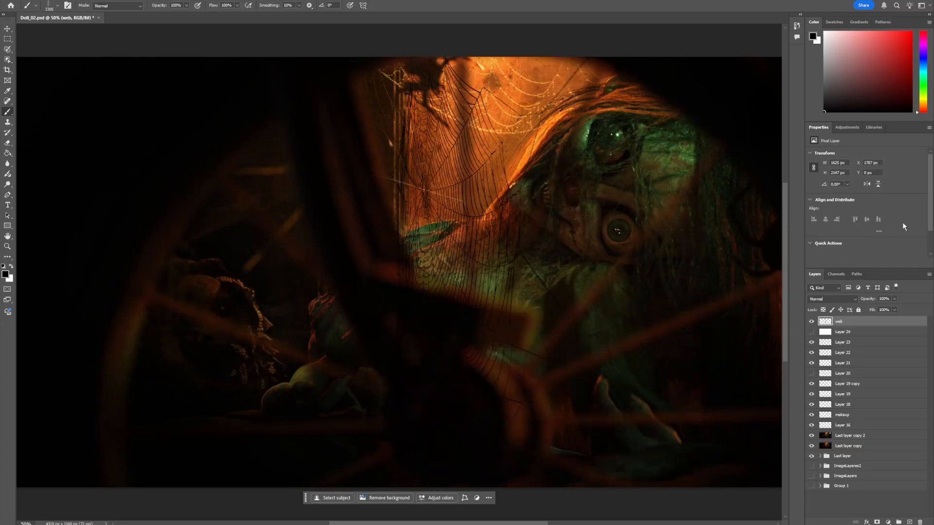
key(ctrl+z)
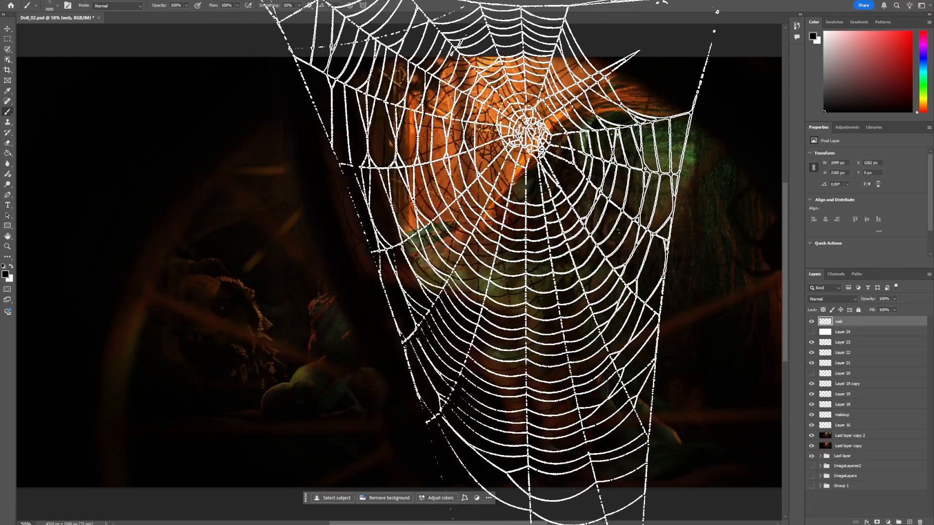
Test-stamp the next full spider-web brush at its large size and at a smaller size over the doll, undoing the stamps.
click(415, 270)
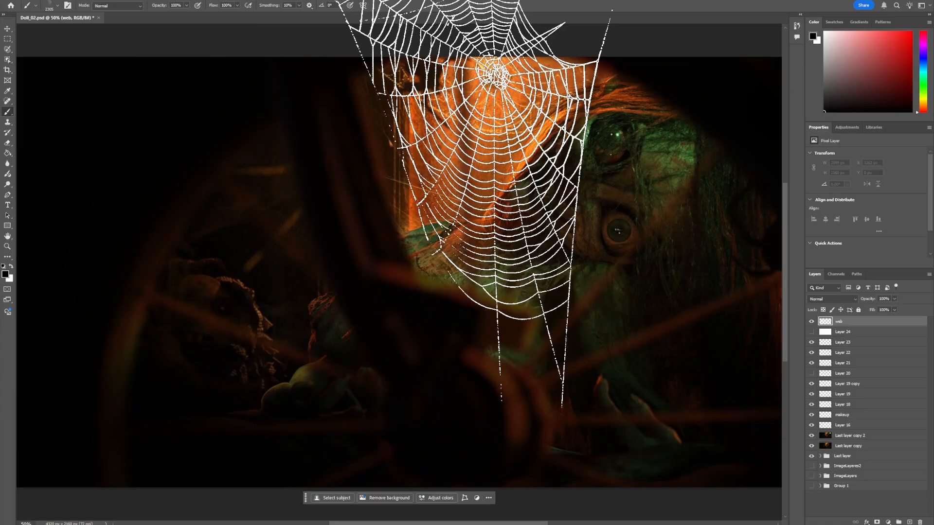
click(523, 268)
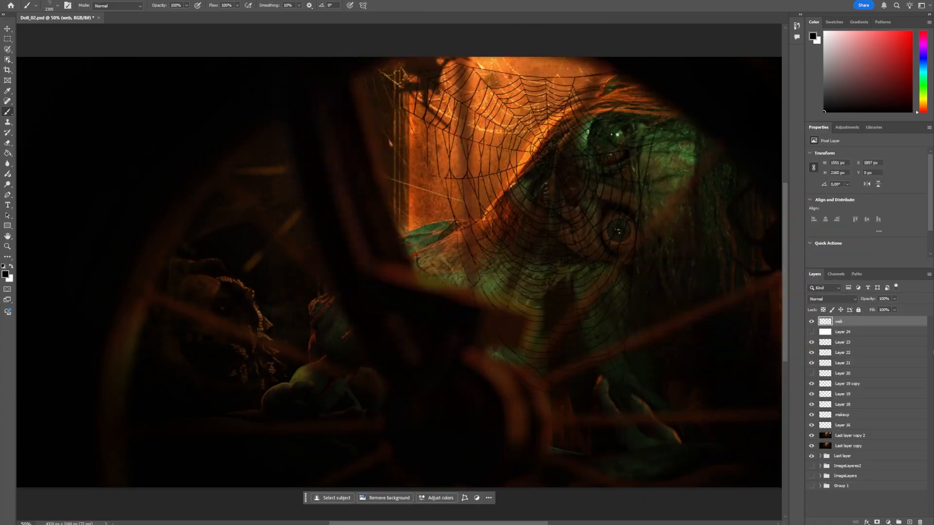
key(ctrl+z)
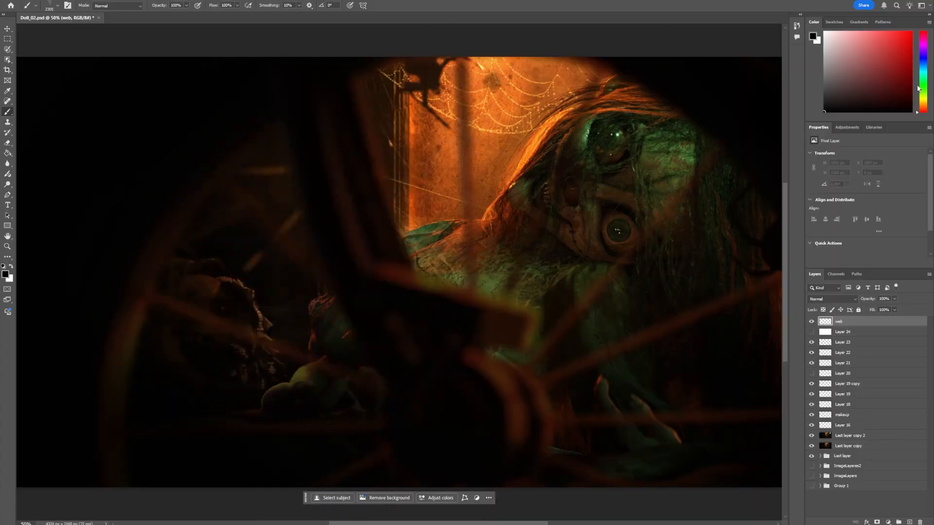
Set the web brush to 1457 px with a 47° angle and test-stamp it over the small dark doll, undoing the stamp.
right_click(334, 336)
drag(329, 294, 393, 293)
key(Escape)
right_click(290, 381)
drag(282, 337, 285, 331)
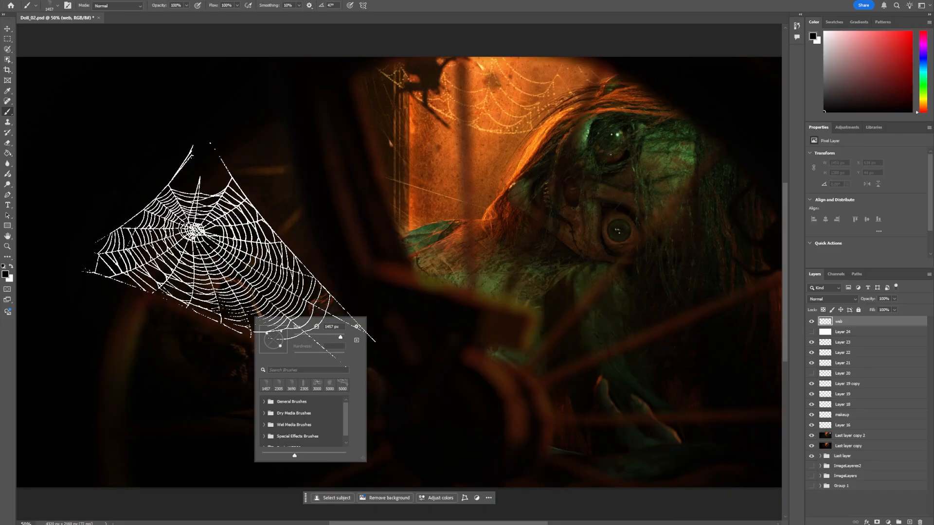
key(Escape)
click(258, 278)
key(ctrl+z)
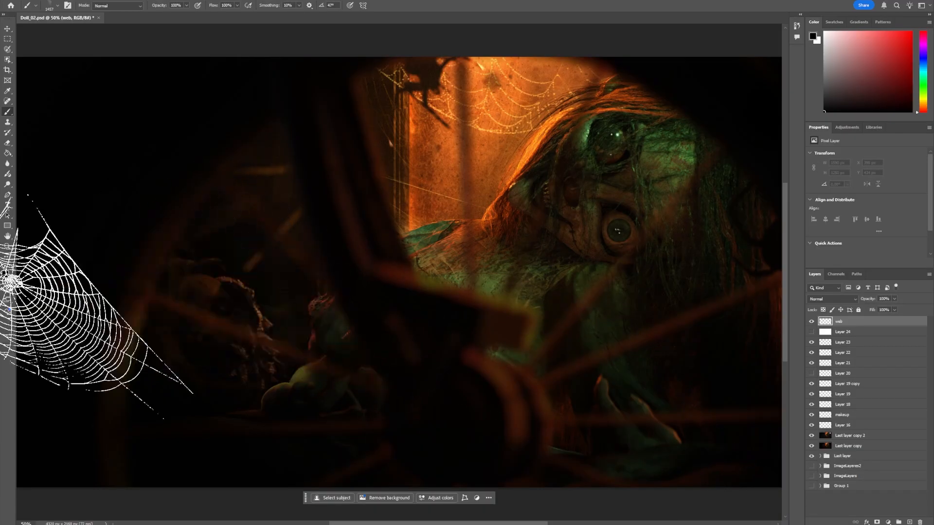
Set the foreground color to the orange sampled from the glowing wall behind the large doll.
click(5, 275)
drag(677, 176, 649, 148)
drag(773, 206, 776, 208)
click(680, 121)
click(237, 274)
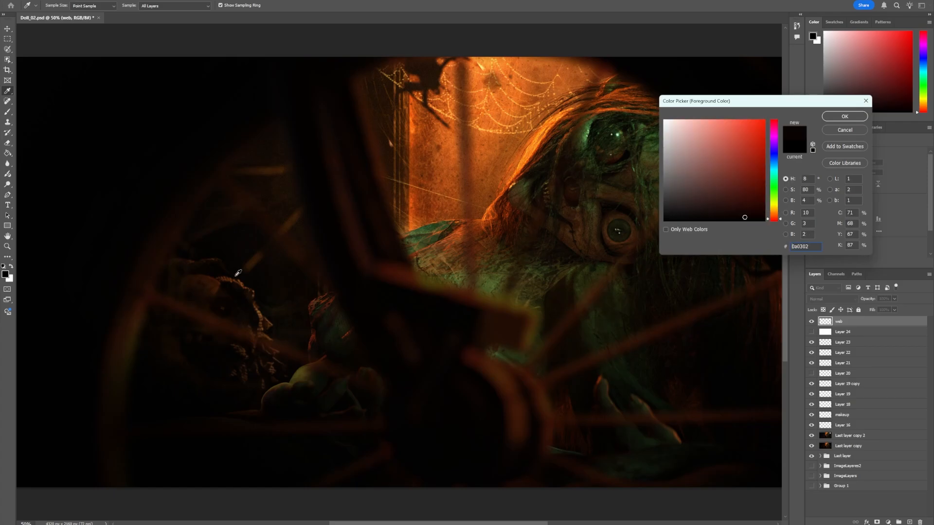
click(487, 143)
click(845, 116)
Stamp an orange web over the small dark doll and erase the outer strands that overlap the wheel.
key(b)
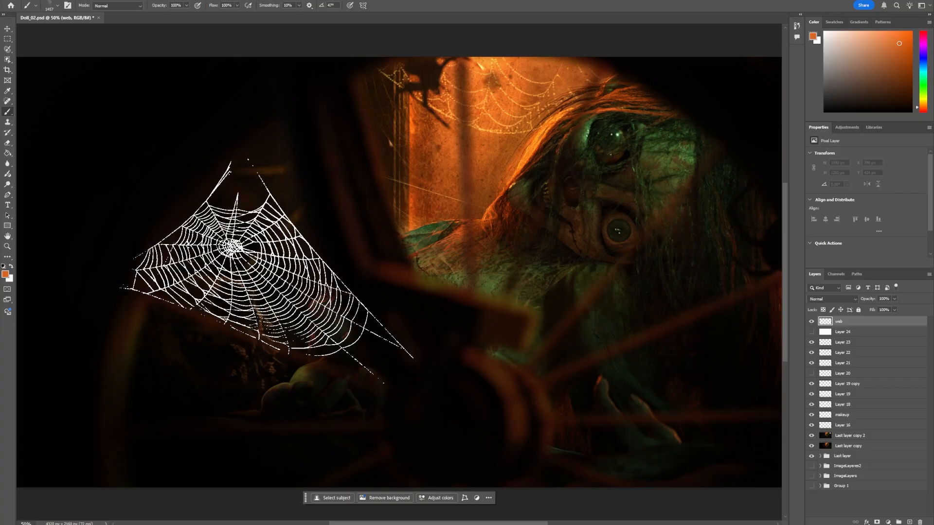
click(258, 282)
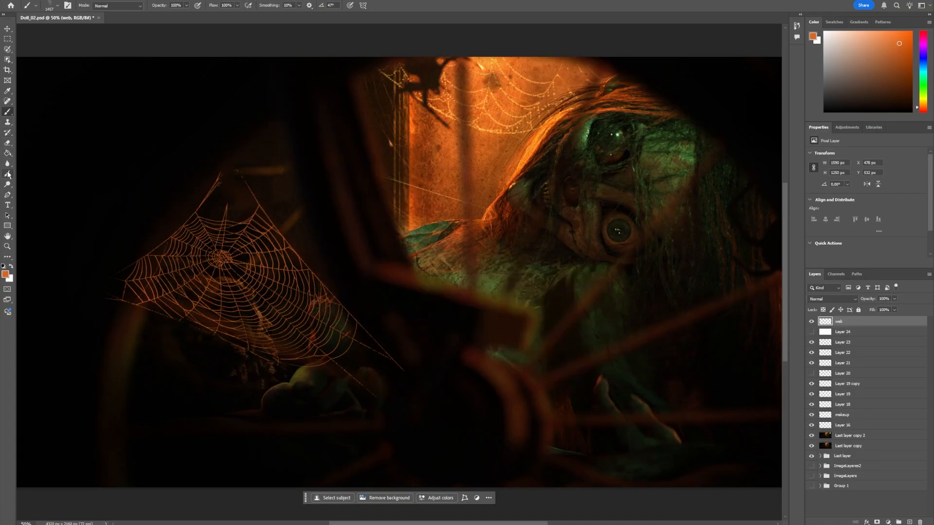
key(e)
right_click(175, 333)
drag(221, 353, 224, 355)
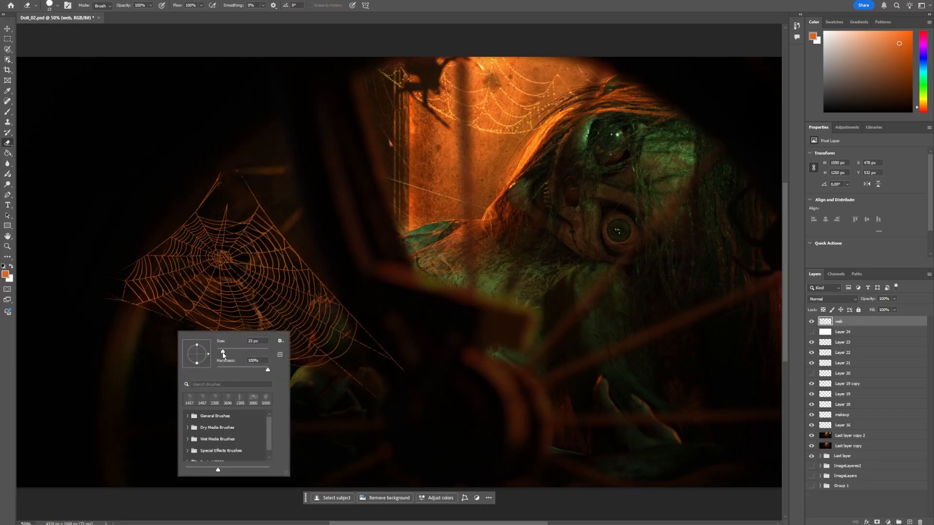
mouse_move(110, 262)
mouse_down()
mouse_move(156, 237)
mouse_move(131, 285)
mouse_move(155, 259)
mouse_move(139, 289)
mouse_move(143, 301)
mouse_move(134, 296)
mouse_move(226, 328)
mouse_move(186, 323)
mouse_move(274, 364)
mouse_move(238, 334)
mouse_move(400, 401)
mouse_move(252, 357)
mouse_move(360, 395)
mouse_move(417, 362)
mouse_move(371, 345)
mouse_move(365, 325)
mouse_up()
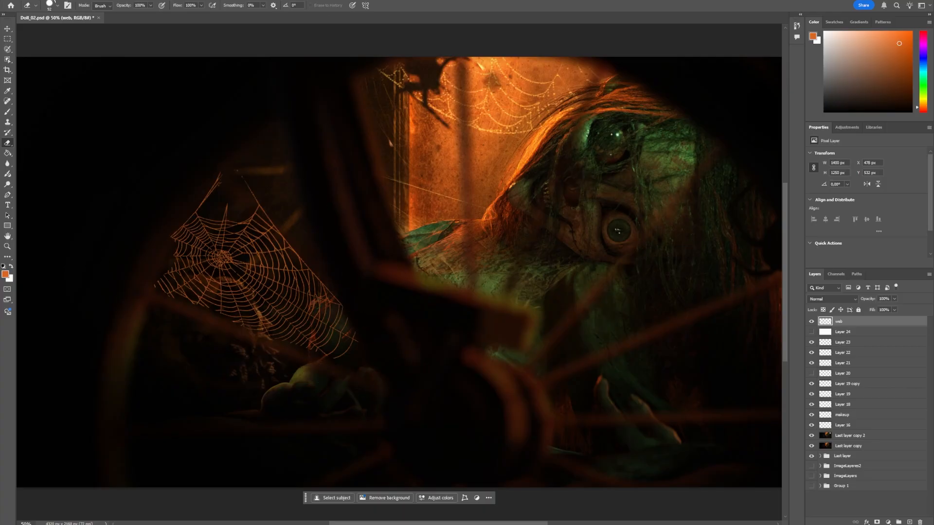
Soften the orange web with the Lens Blur filter.
click(43, 0)
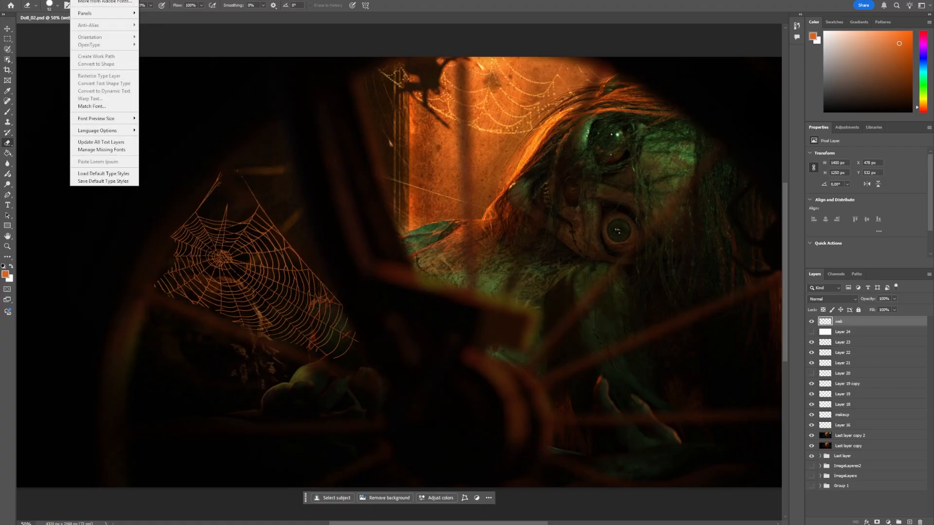
mouse_move(132, 87)
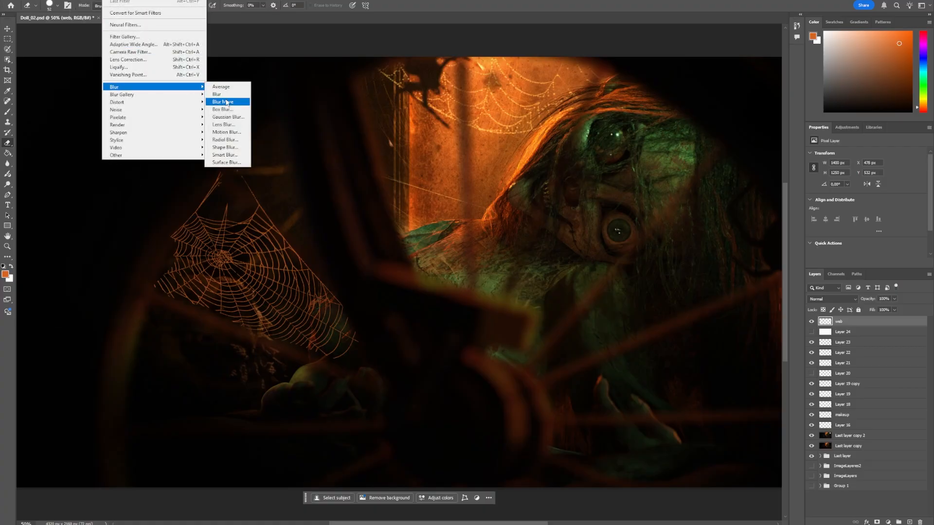
click(231, 127)
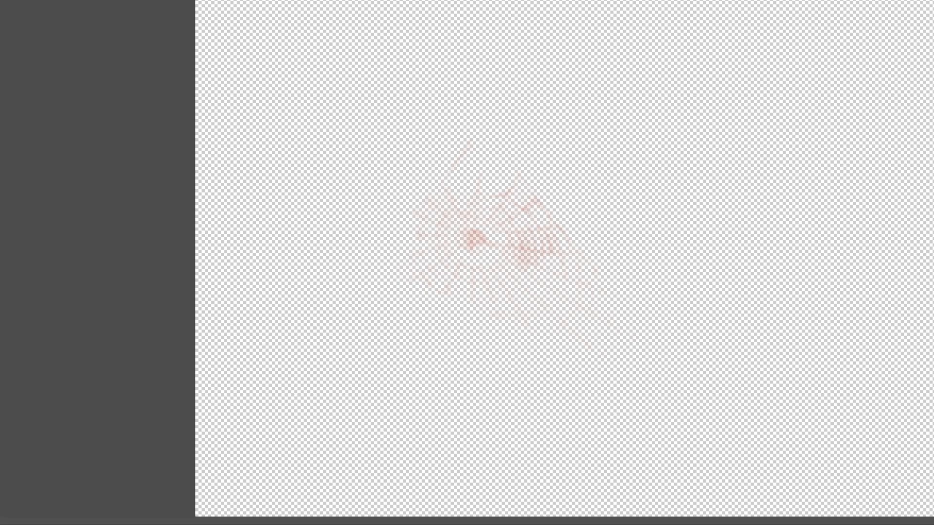
key(Return)
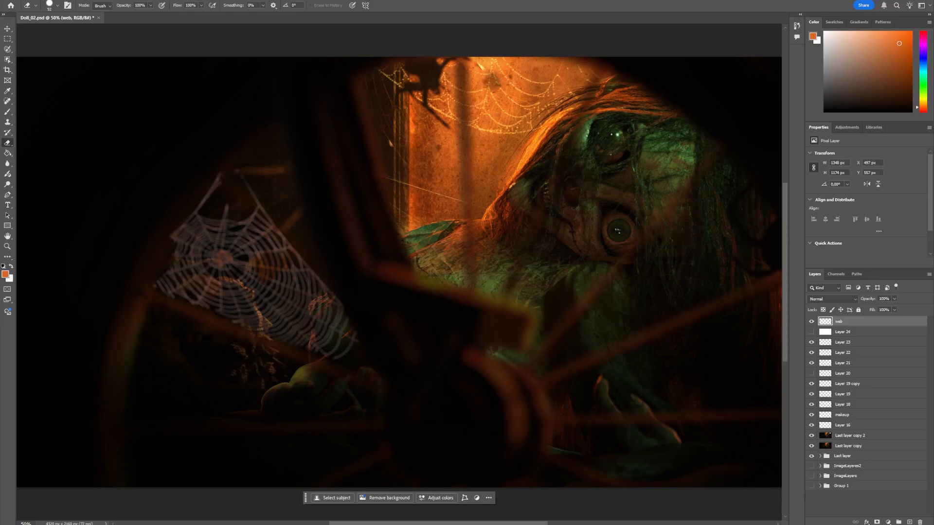
Darken the blurred web with a Brightness/Contrast adjustment, using brightness -150 and contrast -44.
click(43, 0)
mouse_move(59, 13)
click(149, 13)
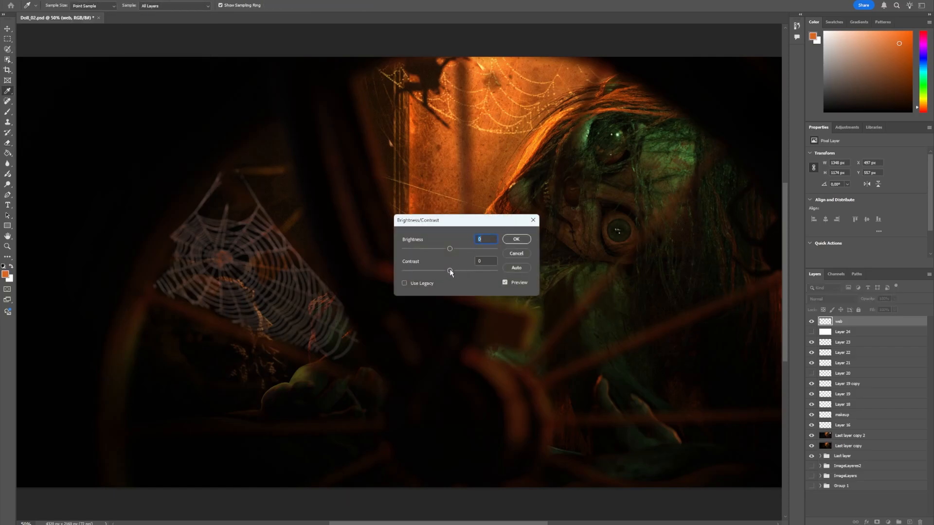
drag(450, 250, 406, 250)
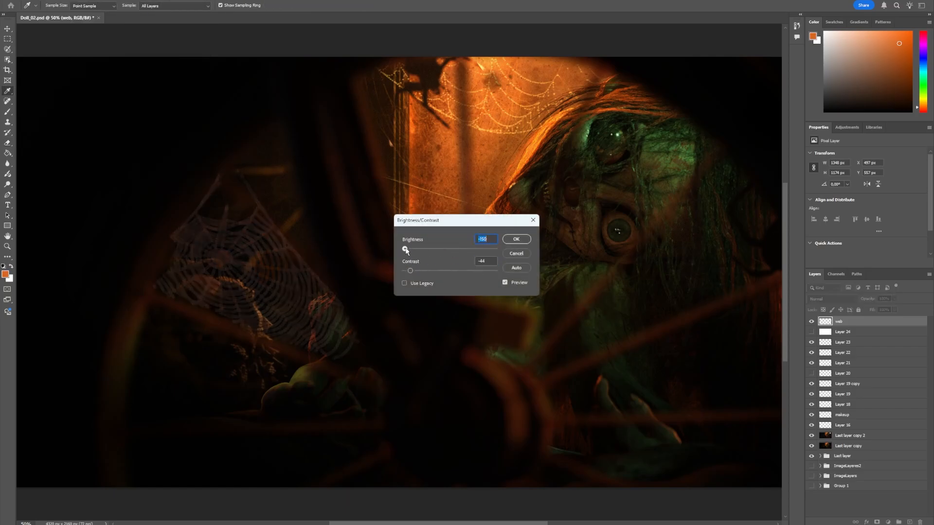
click(516, 239)
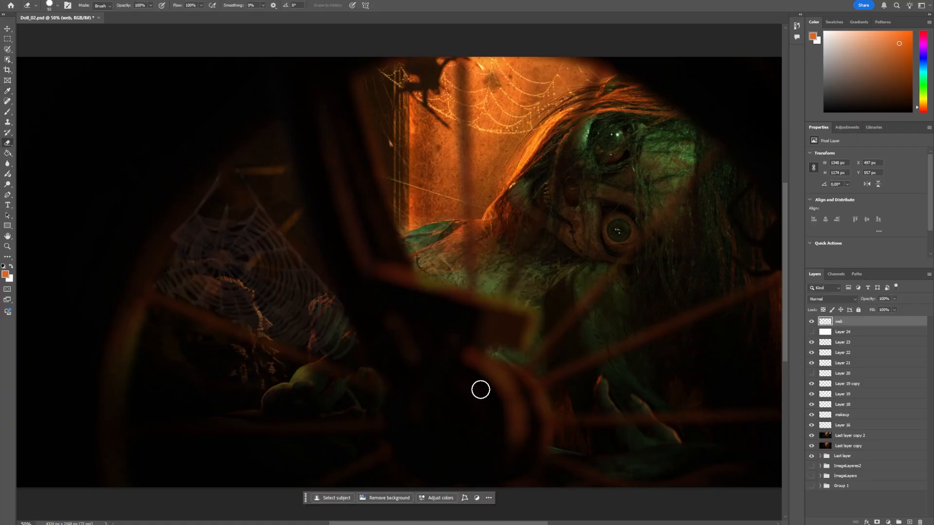
Set the web layer's blend mode to Screen.
click(49, 1)
click(832, 299)
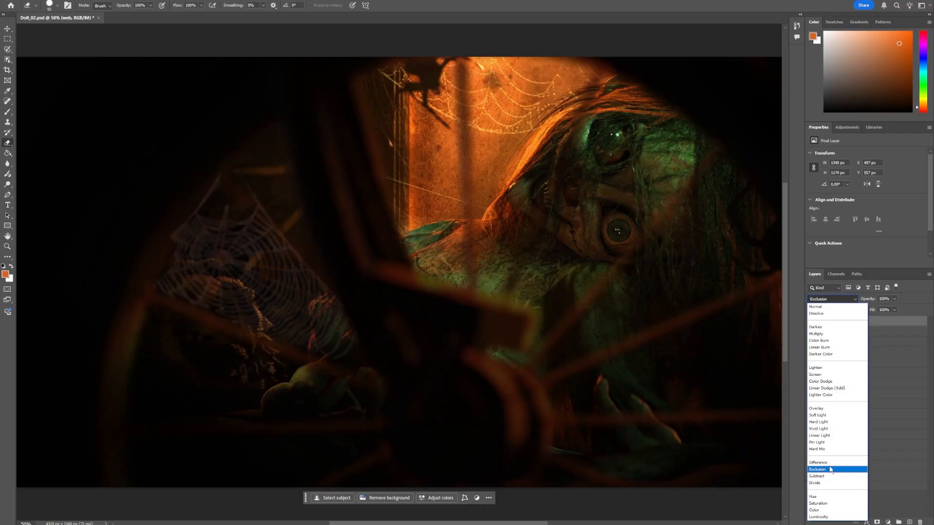
click(823, 375)
Apply a Levels adjustment to the web layer with a shadow input of 47 and a midtone of 0.61.
click(43, 0)
mouse_move(58, 13)
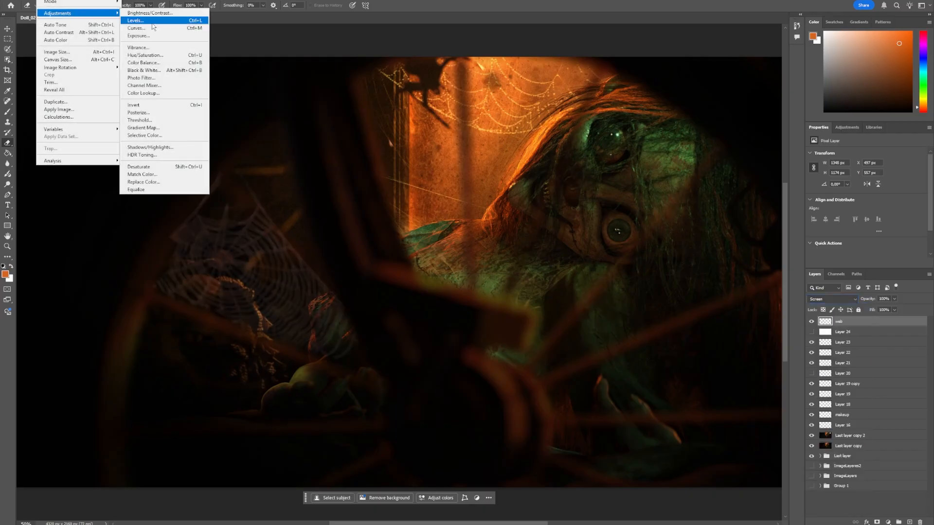
click(152, 22)
drag(743, 196, 720, 195)
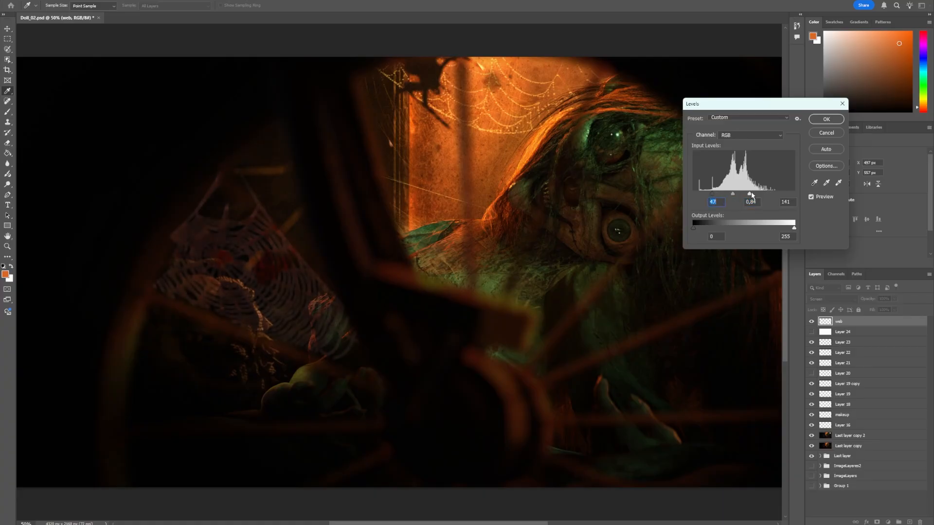
mouse_move(758, 195)
mouse_down()
mouse_move(776, 195)
mouse_move(757, 195)
mouse_up()
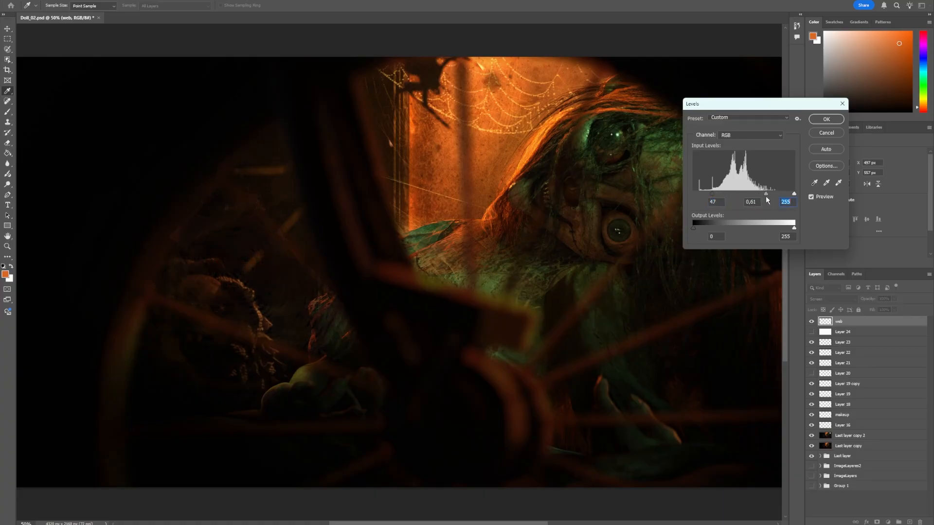
click(827, 120)
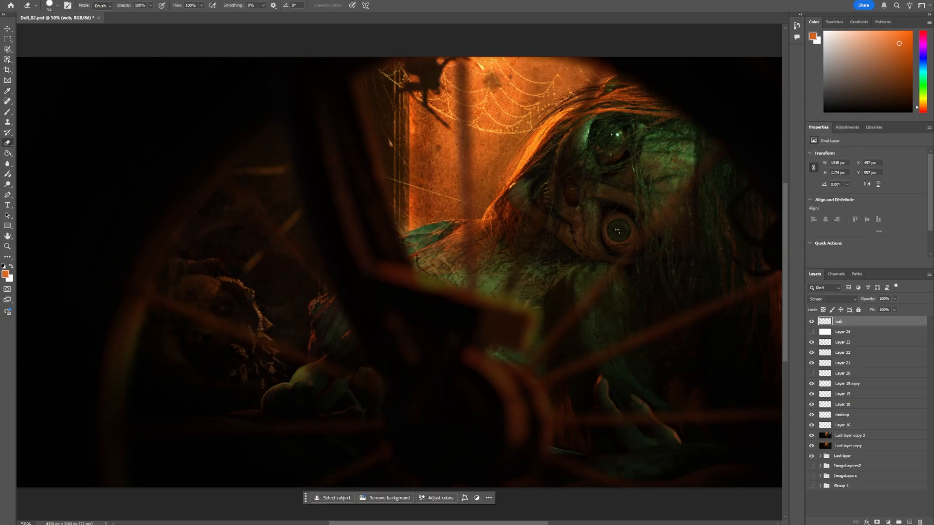
Select a rectangular area around the small doll's web and delete the web from the web layer.
click(11, 41)
drag(104, 125, 501, 438)
key(Delete)
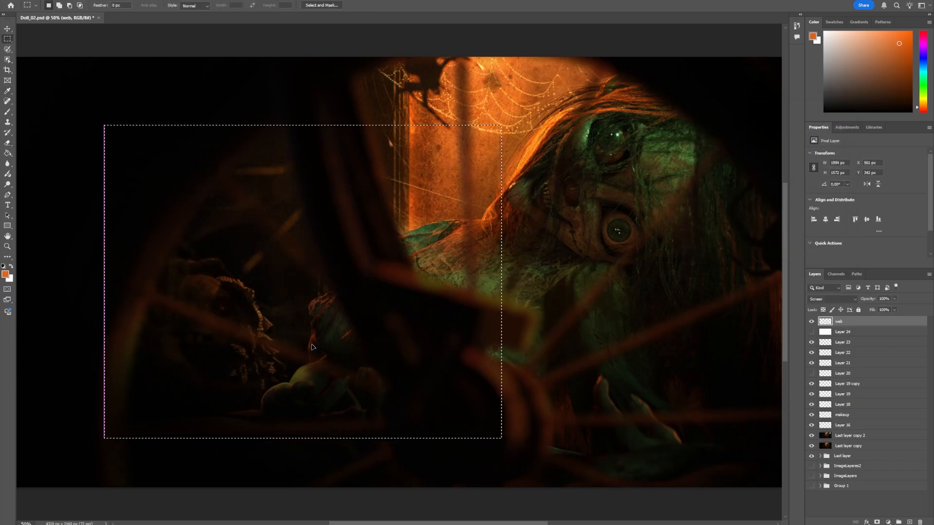
Clear the selection and try stamping a large orange cobweb over the big doll on the web layer.
click(312, 345)
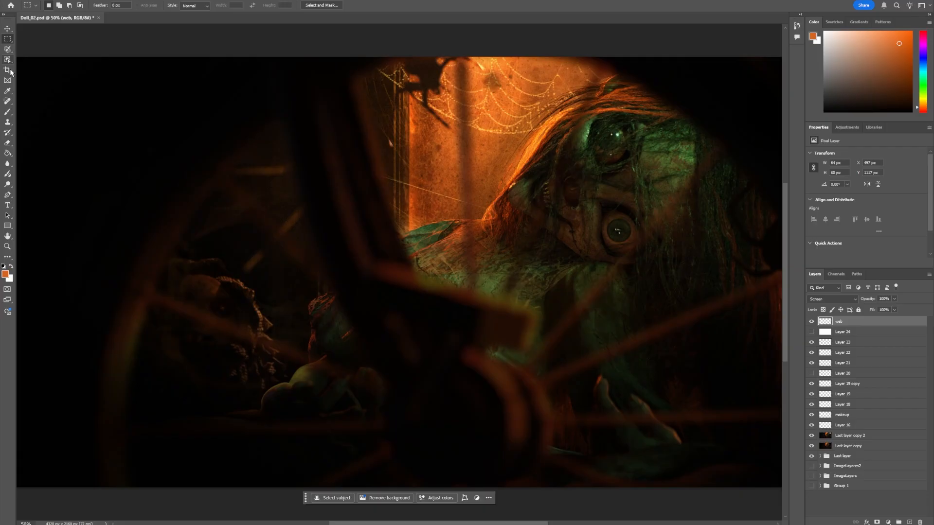
click(8, 112)
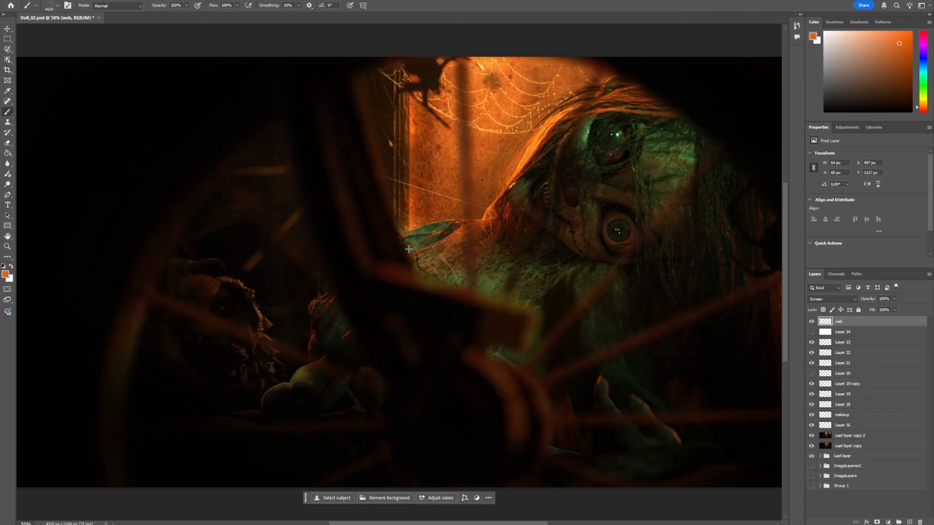
key(ctrl+z)
key(ctrl+shift+z)
key(ctrl+z)
key(ctrl+shift+z)
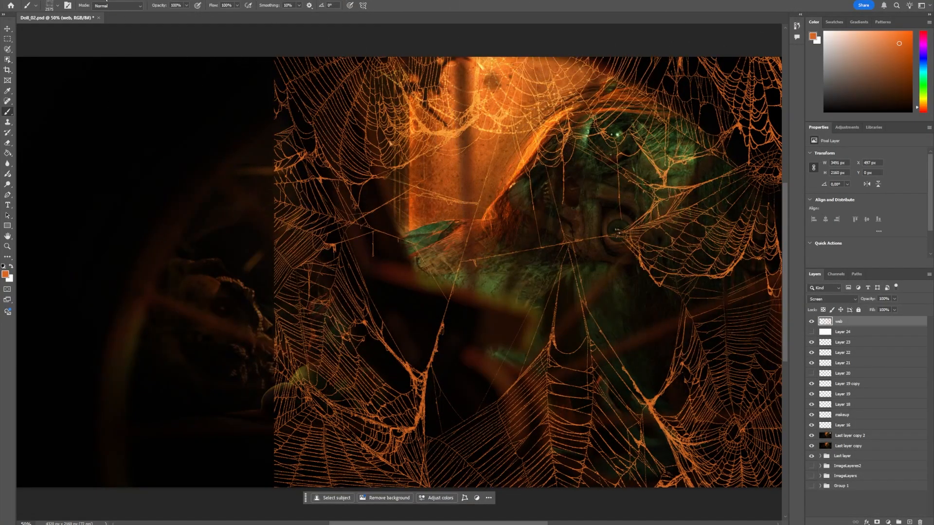
Apply a Gaussian Blur with a 13.9-pixel radius to the large stamped cobweb.
click(112, 0)
mouse_move(194, 95)
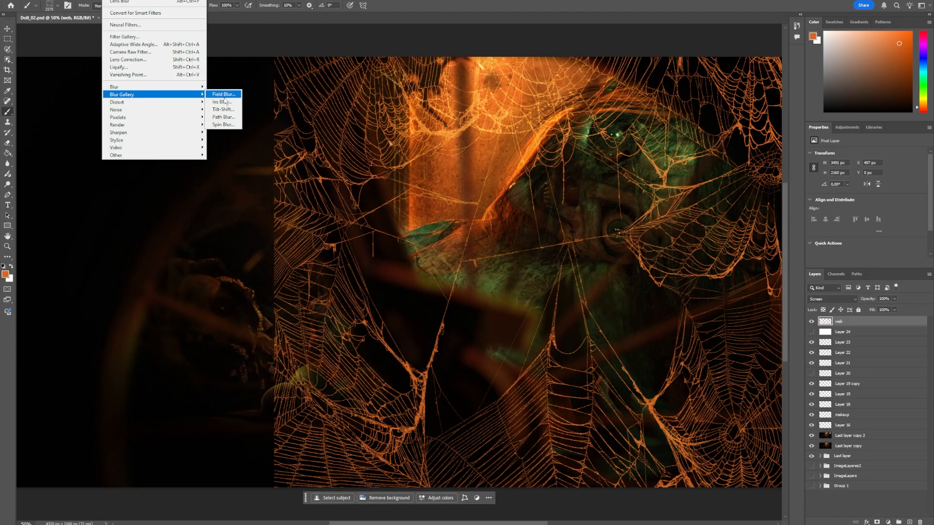
click(230, 117)
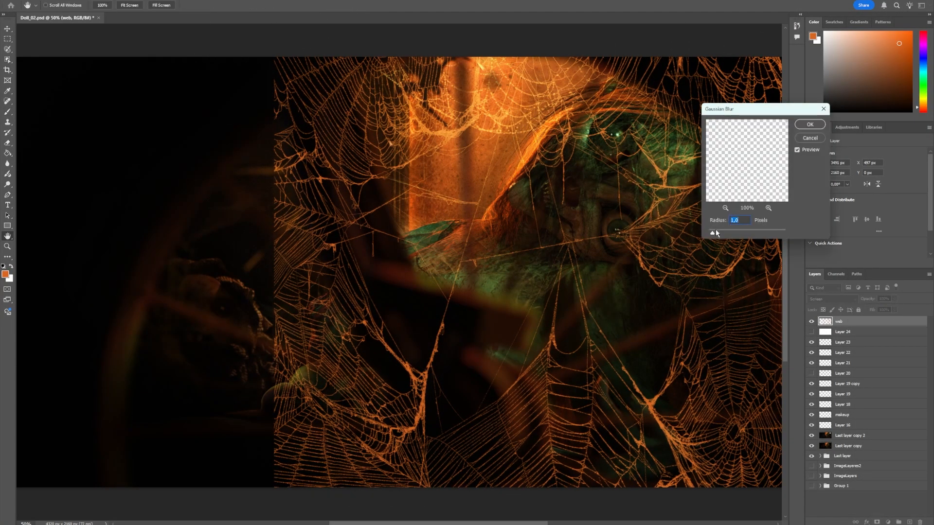
drag(756, 234, 741, 234)
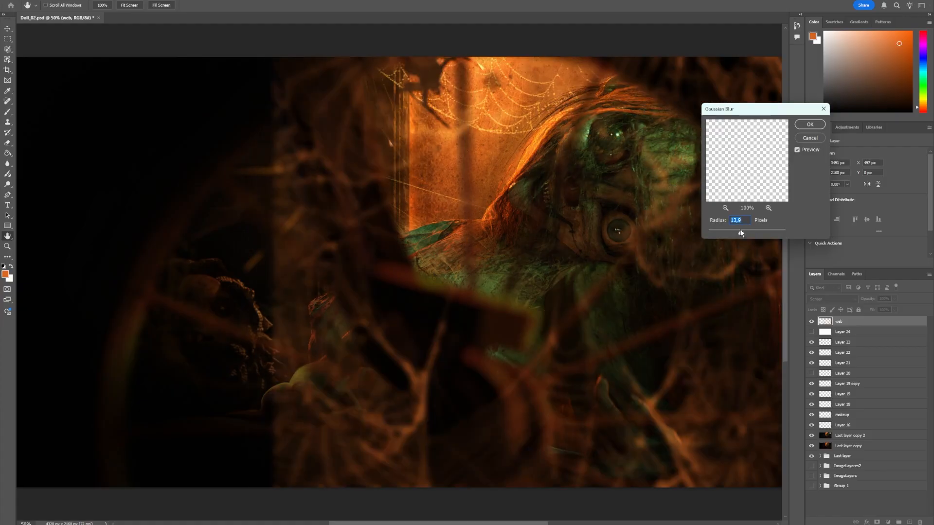
click(818, 128)
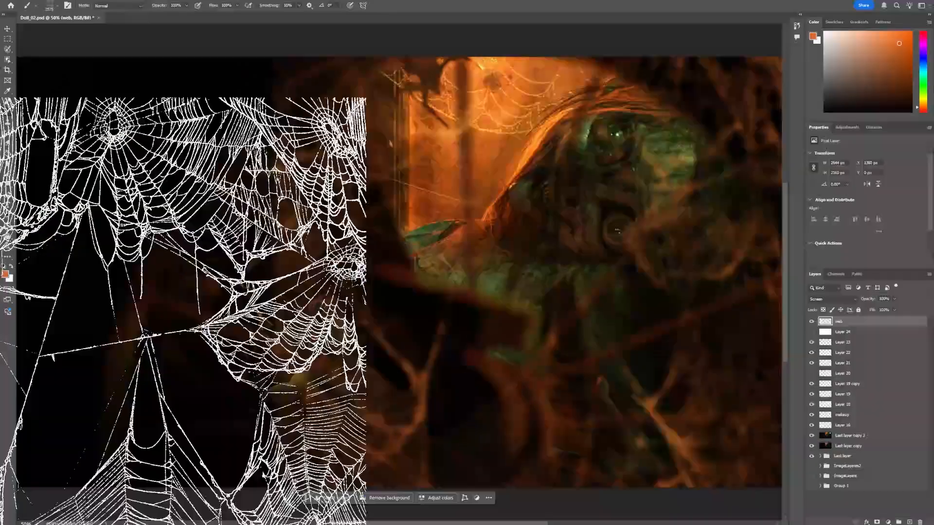
Undo the blur and the large cobweb stamps on the web layer.
key(ctrl+z)
key(ctrl+z)
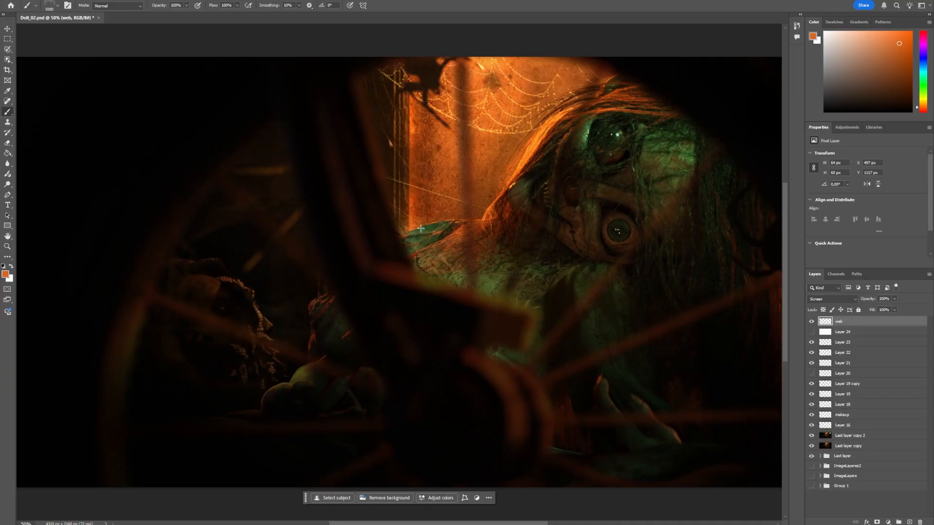
key(ctrl+shift+z)
key(ctrl+z)
Set the hanging cobweb brush to 2165 px and stamp it twice across the upper edge of the image.
right_click(441, 181)
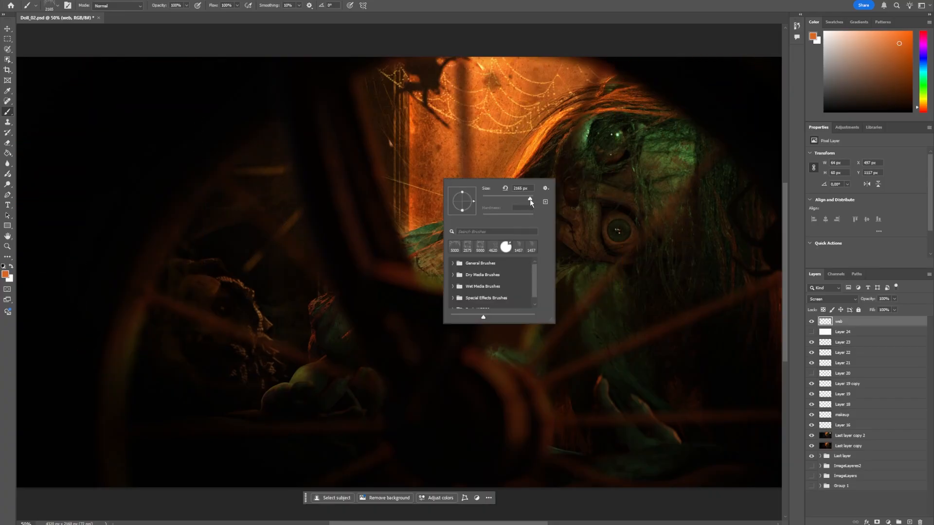
click(235, 125)
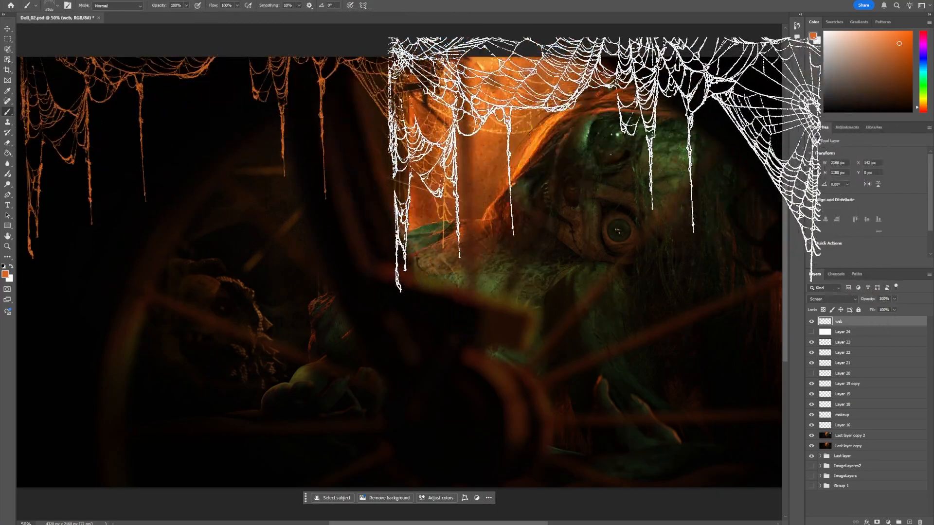
click(566, 155)
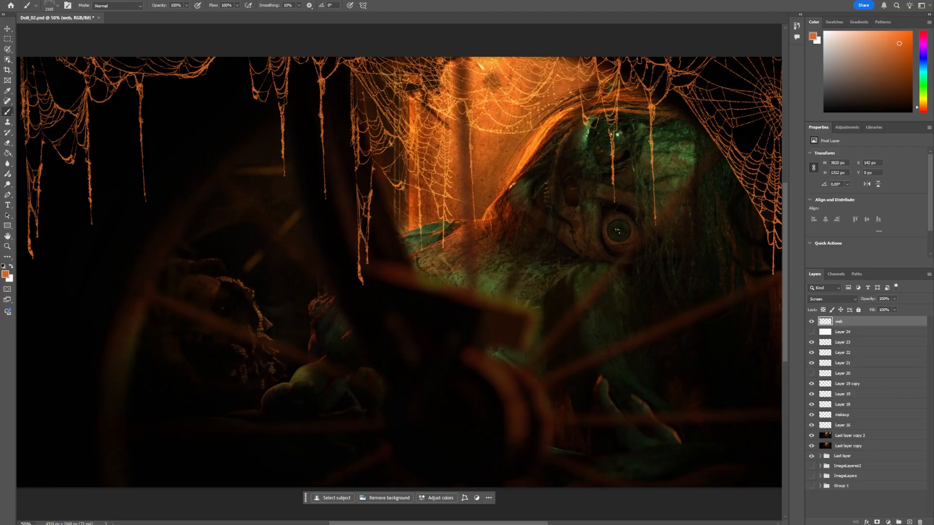
Apply a Gaussian Blur with a 4.7-pixel radius to the hanging webs.
click(113, 1)
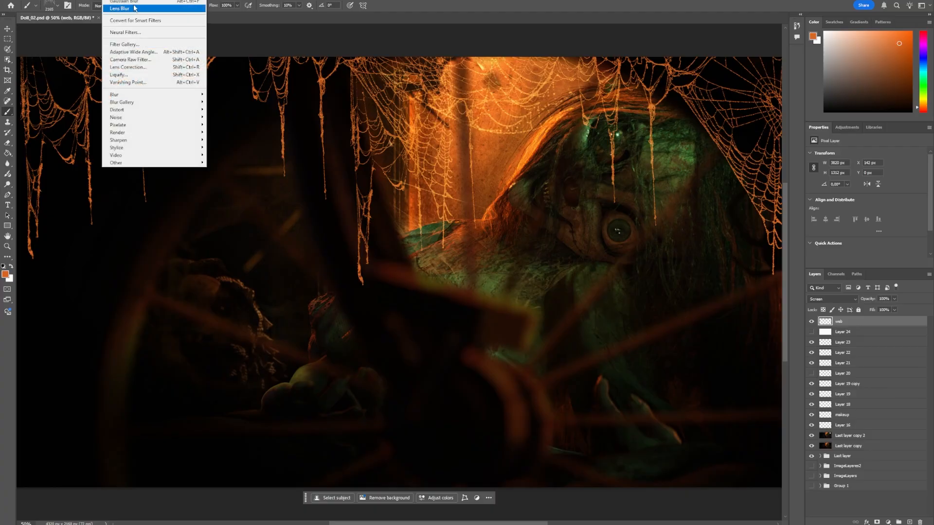
mouse_move(144, 103)
mouse_move(174, 98)
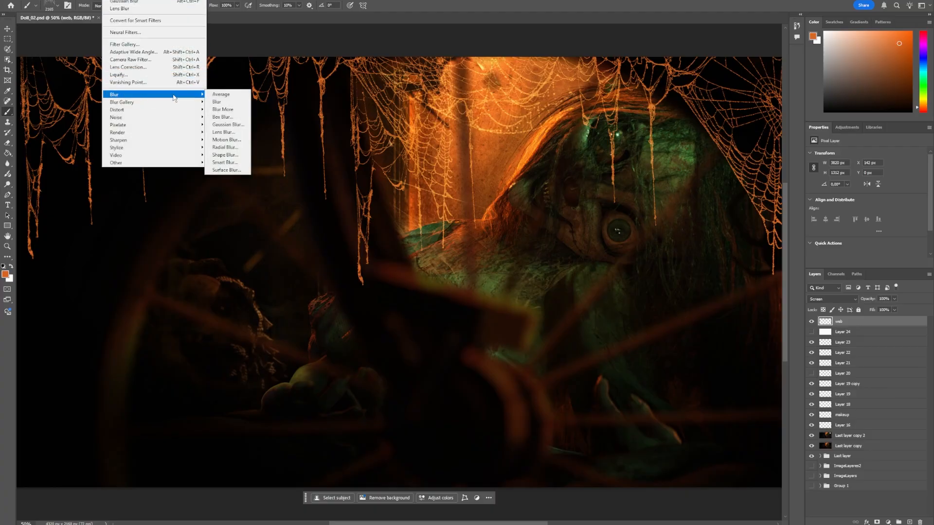
click(228, 125)
click(725, 232)
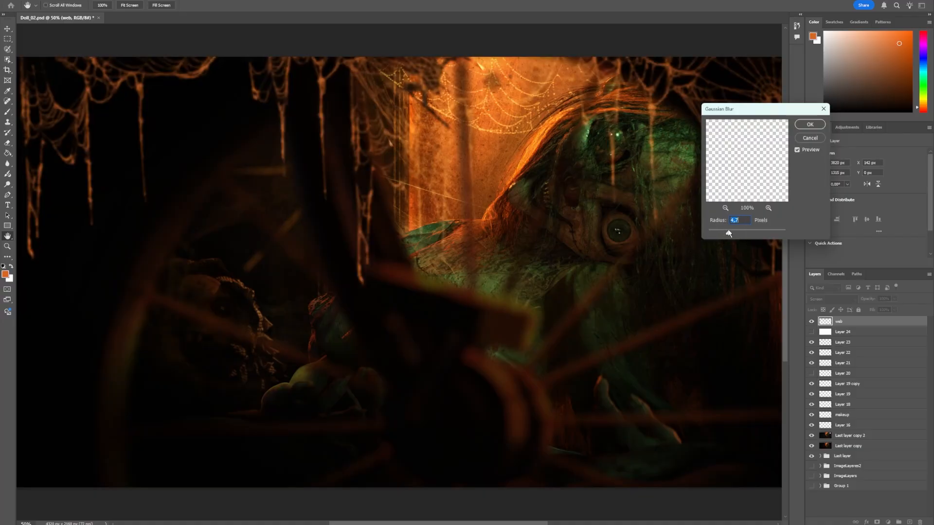
click(803, 128)
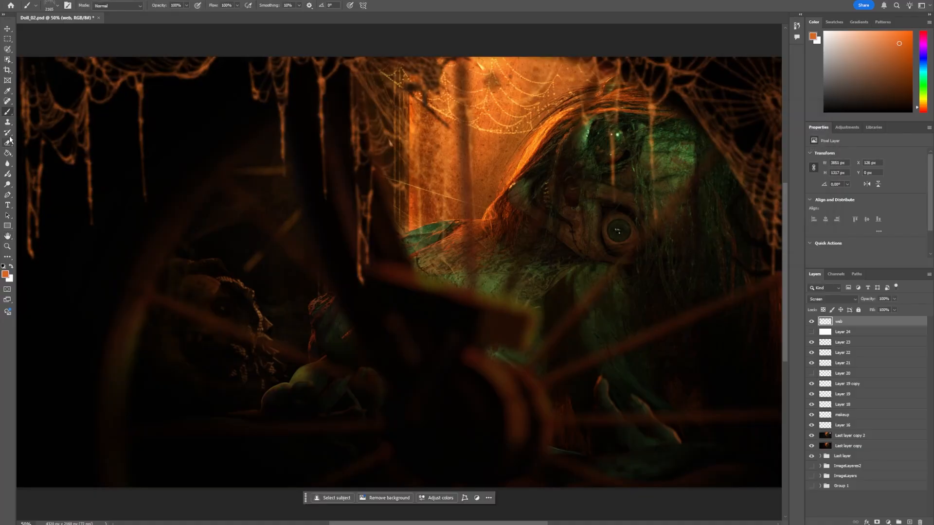
Set the Eraser's opacity to 52% and fade the hanging web strands at the far left of the image.
click(8, 143)
right_click(200, 171)
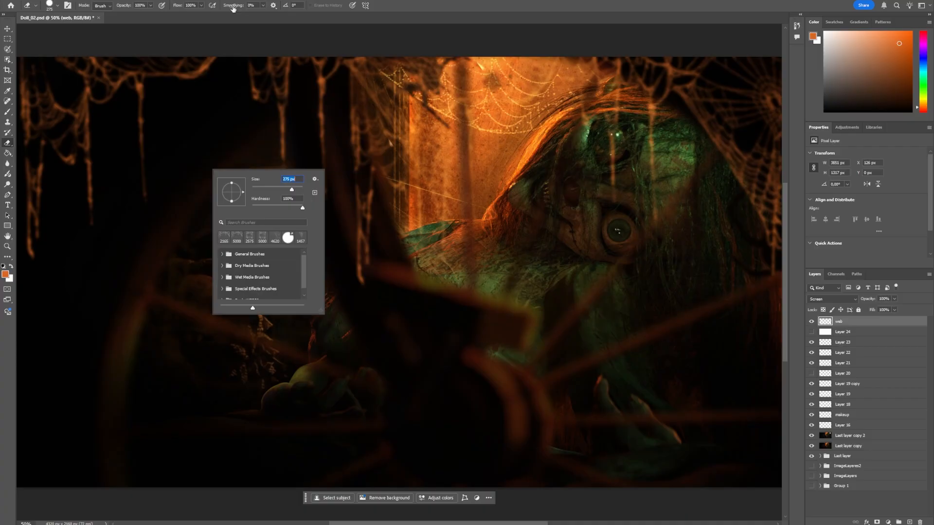
click(150, 6)
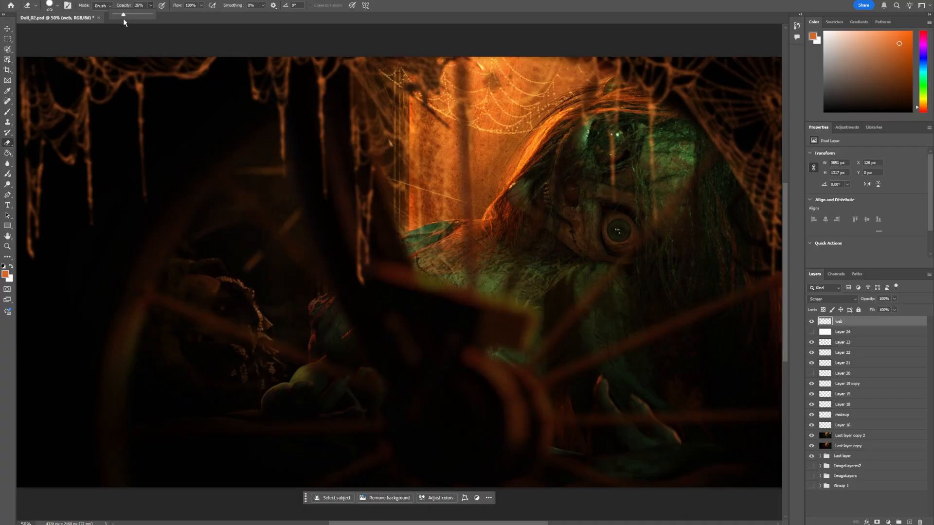
mouse_move(28, 221)
mouse_down()
mouse_move(31, 176)
mouse_move(40, 186)
mouse_up()
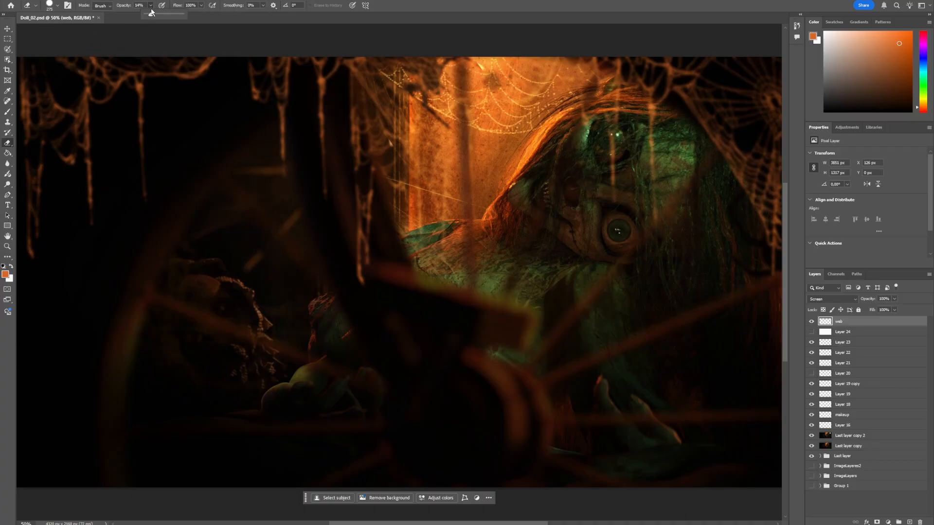
drag(164, 21, 165, 22)
mouse_move(28, 218)
mouse_down()
mouse_move(22, 263)
mouse_move(32, 84)
mouse_move(81, 172)
mouse_move(95, 94)
mouse_up()
Switch the Eraser to the Soft Round brush and fade the webs in the image's upper left and right corners.
right_click(215, 133)
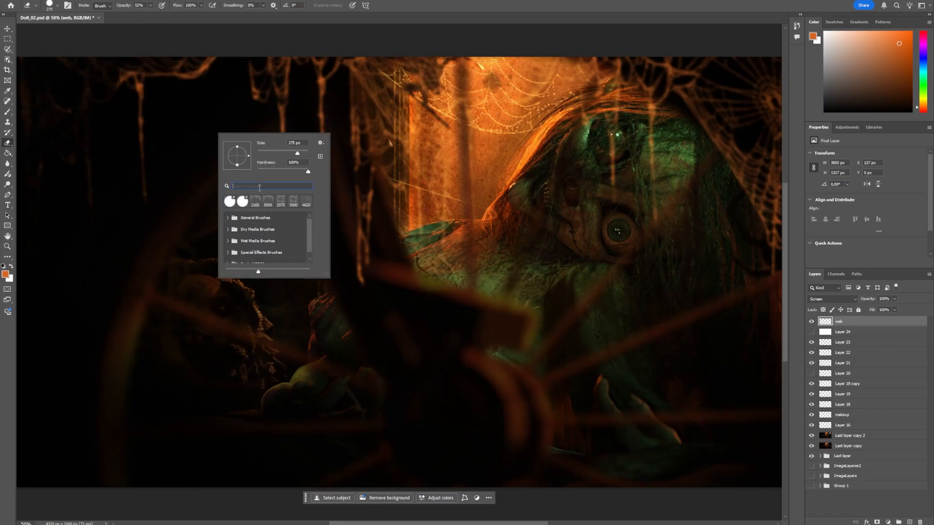
click(228, 218)
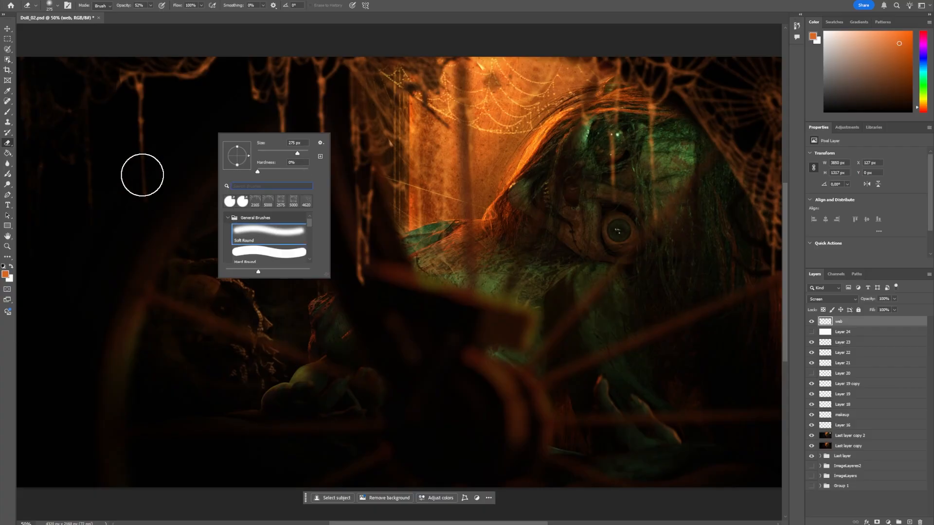
mouse_move(142, 175)
mouse_down()
mouse_move(146, 107)
mouse_move(90, 92)
mouse_move(197, 58)
mouse_move(164, 74)
mouse_move(186, 75)
mouse_up()
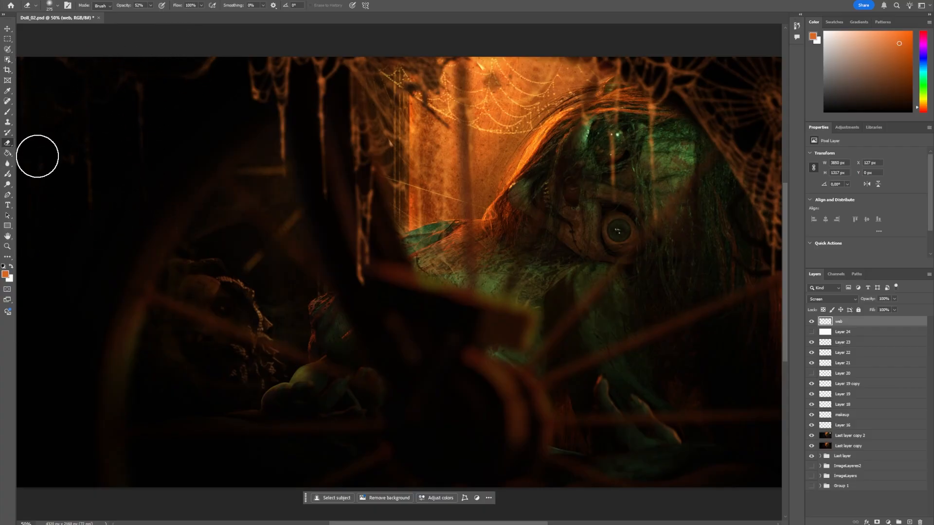
mouse_move(640, 222)
mouse_down()
mouse_move(594, 219)
mouse_move(532, 242)
mouse_up()
mouse_move(682, 199)
mouse_down()
mouse_move(689, 256)
mouse_move(656, 180)
mouse_move(681, 139)
mouse_move(643, 96)
mouse_move(586, 74)
mouse_move(617, 139)
mouse_move(671, 179)
mouse_move(672, 248)
mouse_up()
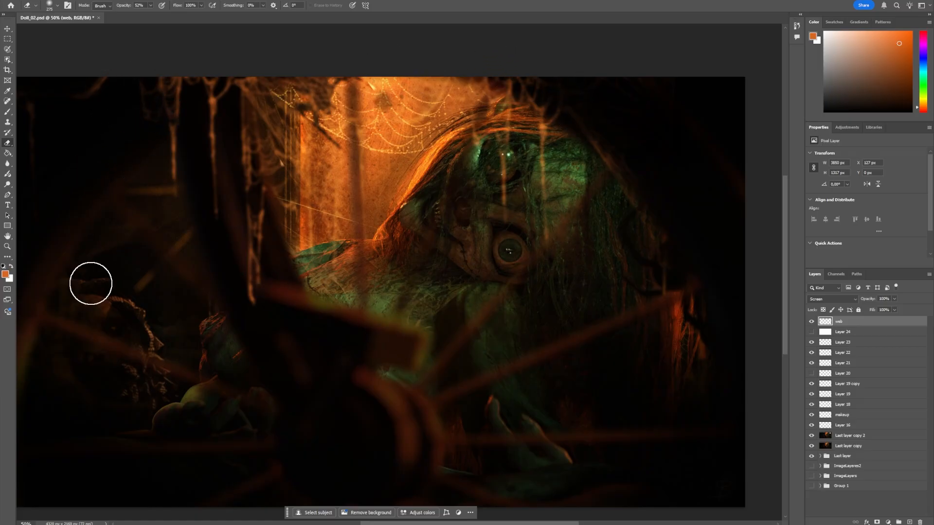
drag(368, 289, 475, 286)
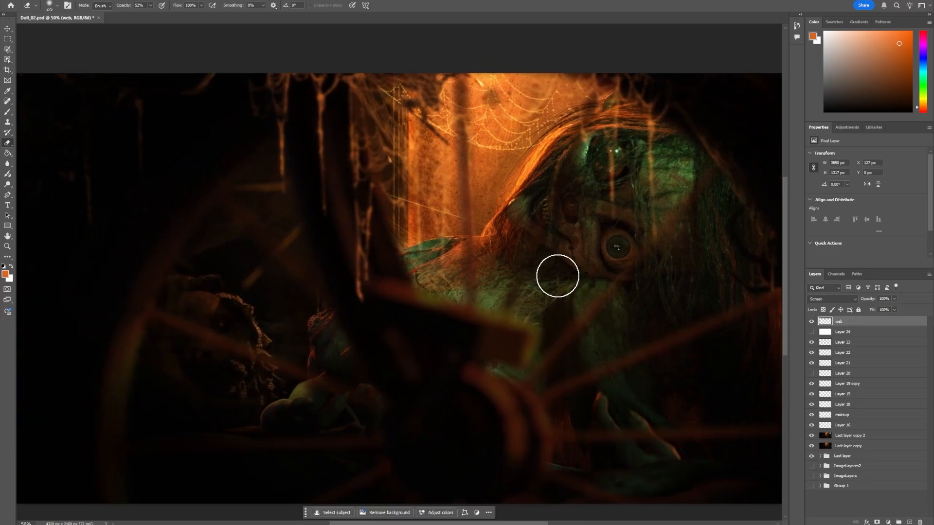
Select the web area with a rectangular marquee, delete the webs from the web layer, and clear the selection.
key(ctrl+minus)
click(7, 39)
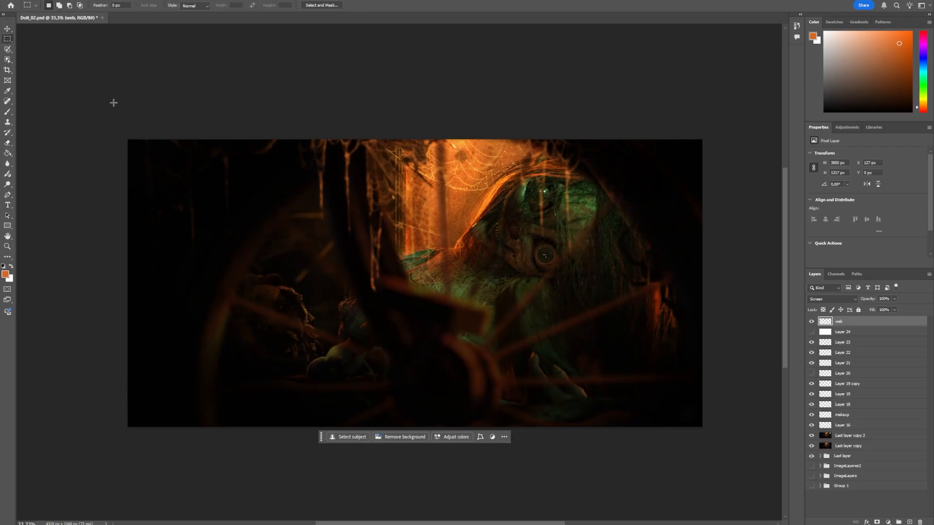
drag(112, 100, 417, 349)
key(Delete)
key(ctrl+d)
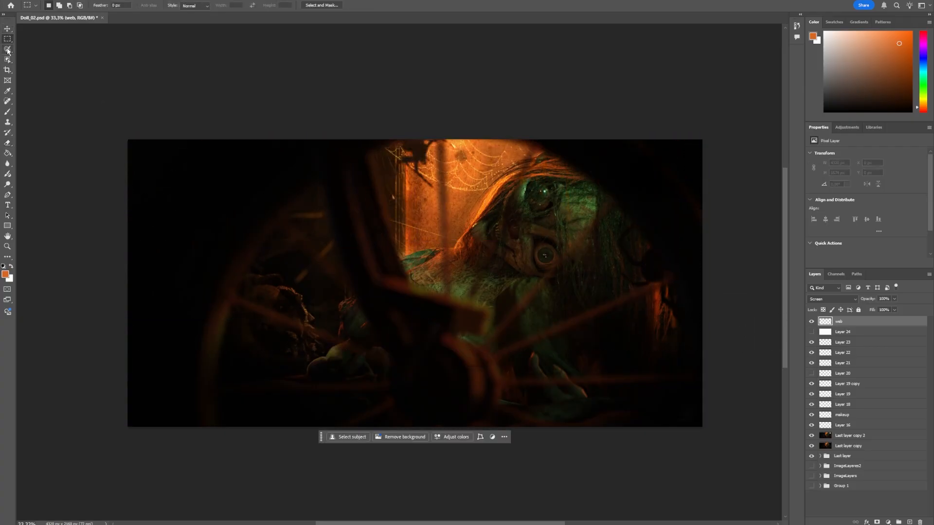
Try the stringy web brush at a large size, undo it, and stamp a smaller web beside the big doll's shoulder.
click(8, 113)
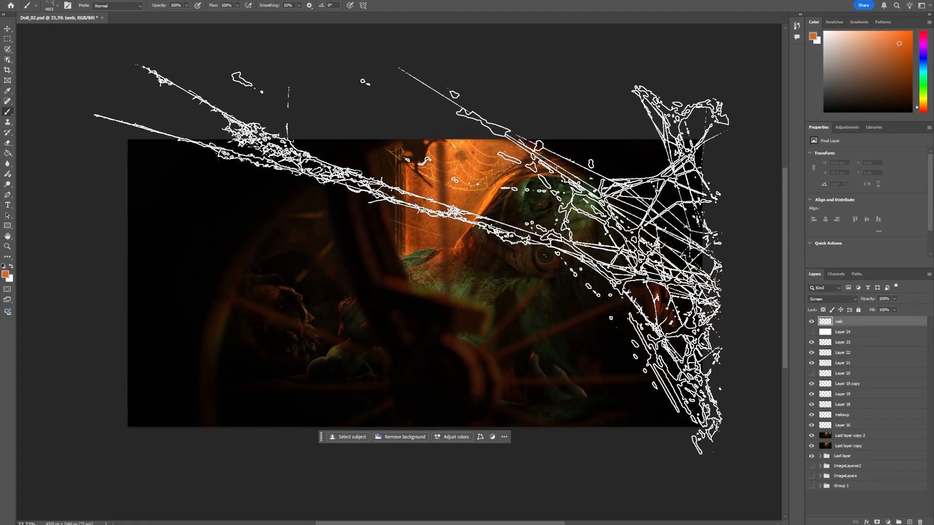
click(423, 264)
key(ctrl+z)
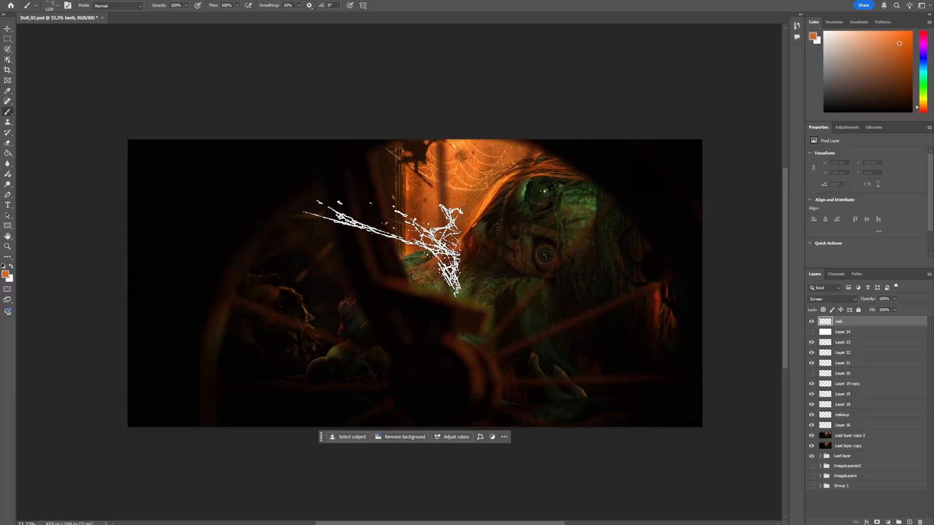
click(391, 261)
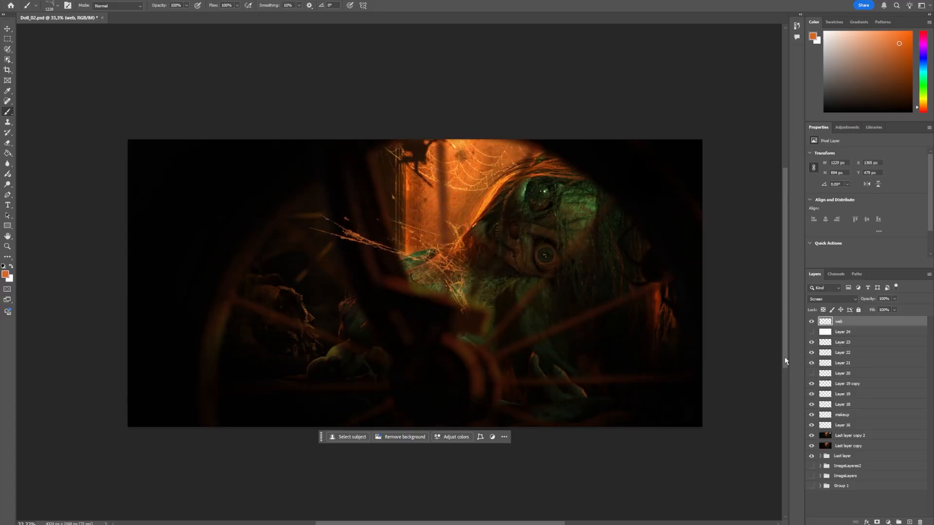
Erase the web strands over the dark wheel frame, keeping the web on the big doll's shoulder.
click(7, 143)
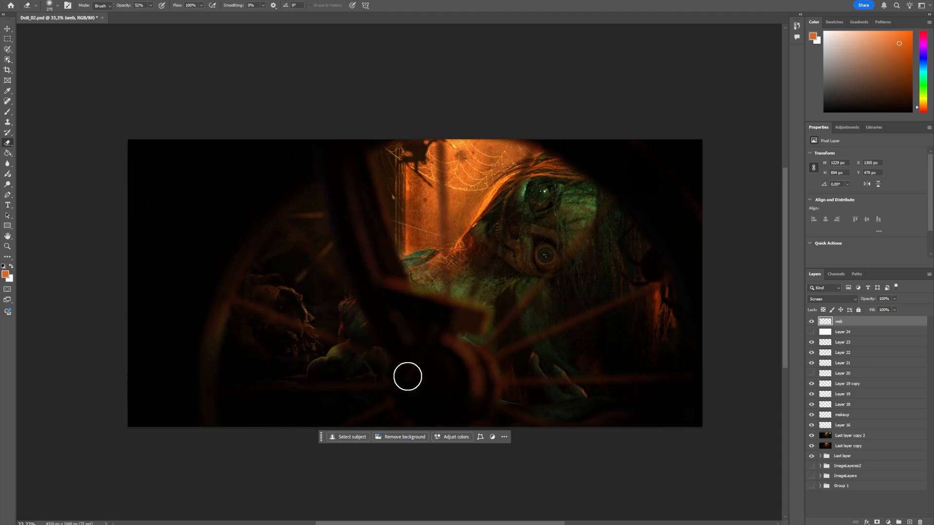
key(ctrl+plus)
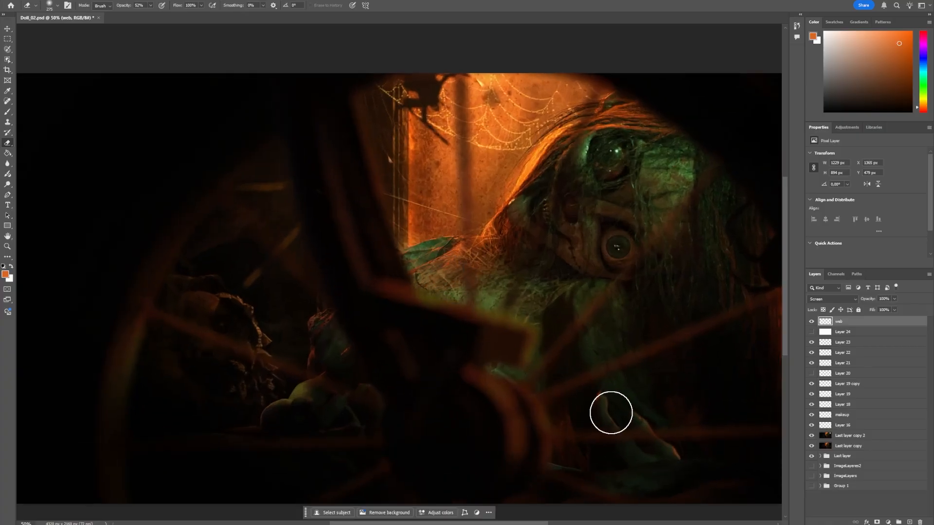
drag(623, 361, 535, 335)
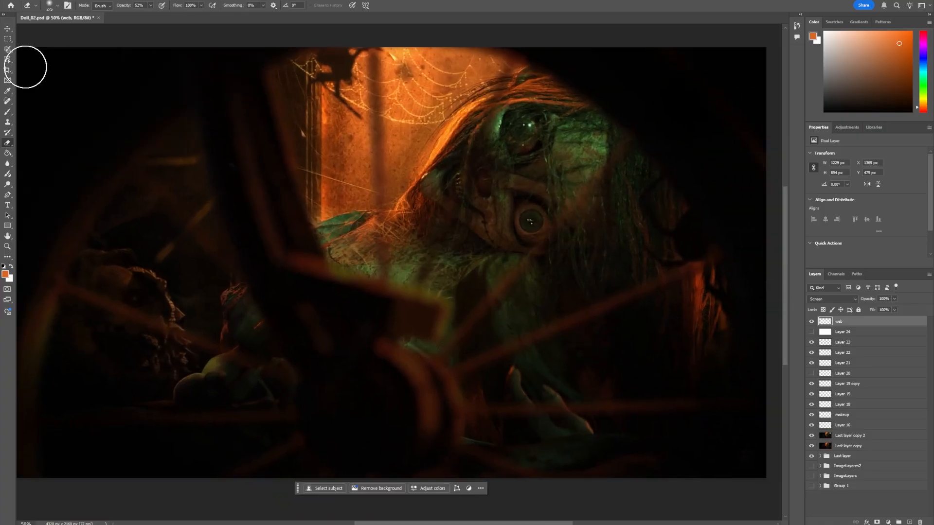
Try out the tattered cobweb brush around the big doll, undo the unwanted stamps, and stamp a smaller web over the wheel hub.
key(b)
key(ctrl+z)
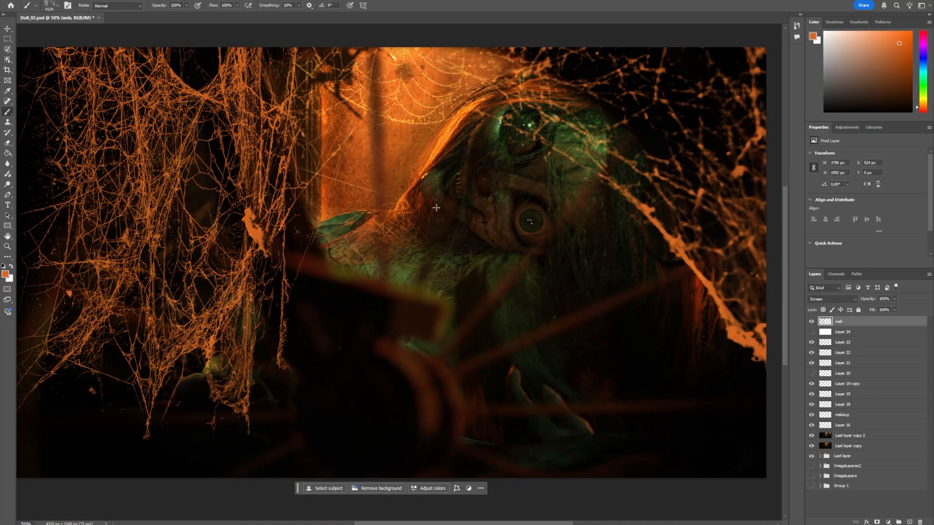
key(ctrl+shift+z)
click(446, 145)
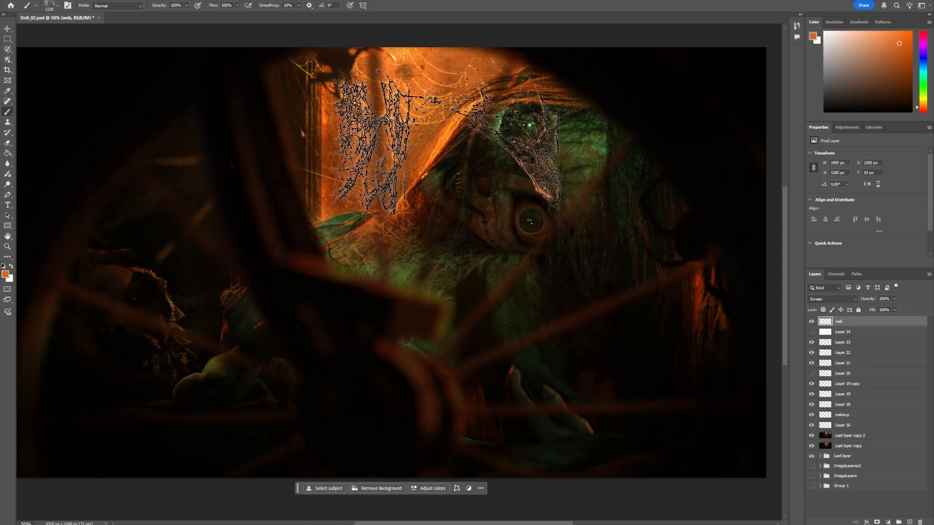
key(ctrl+z)
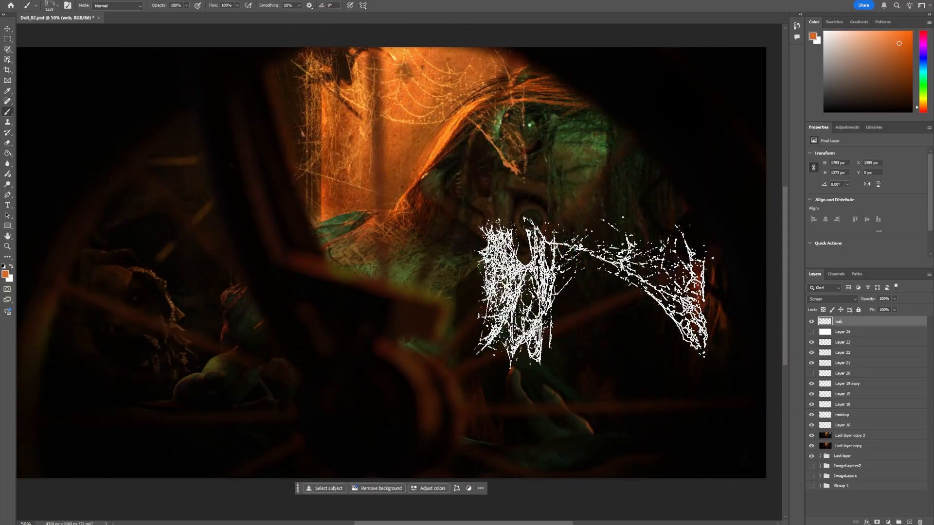
click(368, 332)
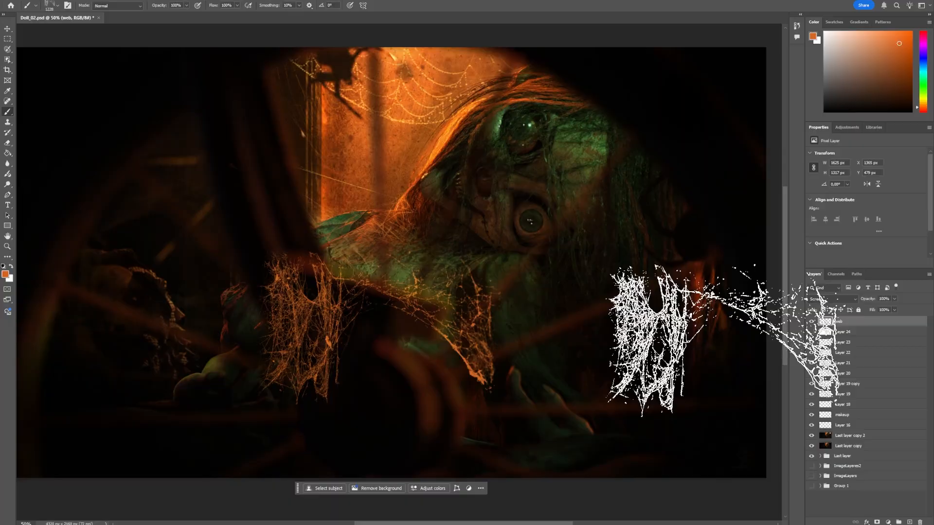
Undo the wheel hub web, try long-stranded web brushes beside the big doll, over the small dolls and mid-image, and undo each stamp.
key(ctrl+z)
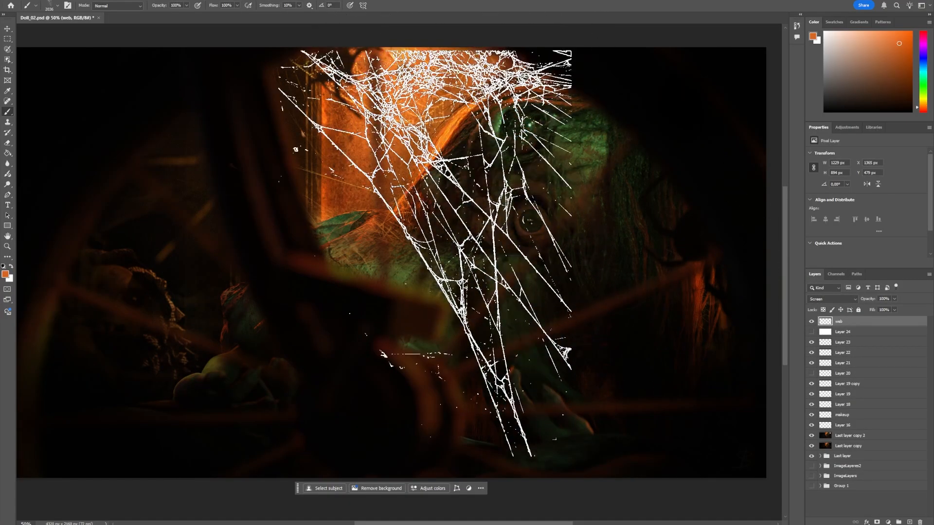
click(627, 250)
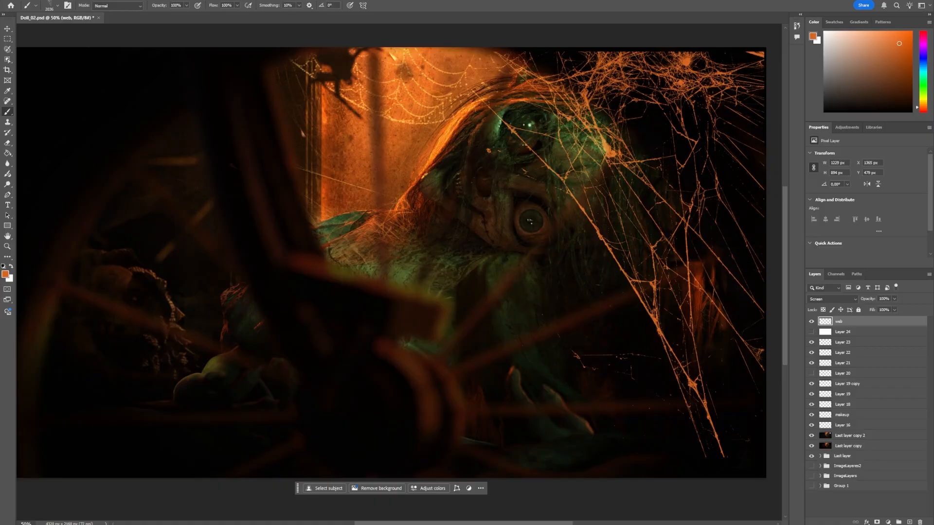
key(ctrl+z)
click(155, 243)
key(ctrl+z)
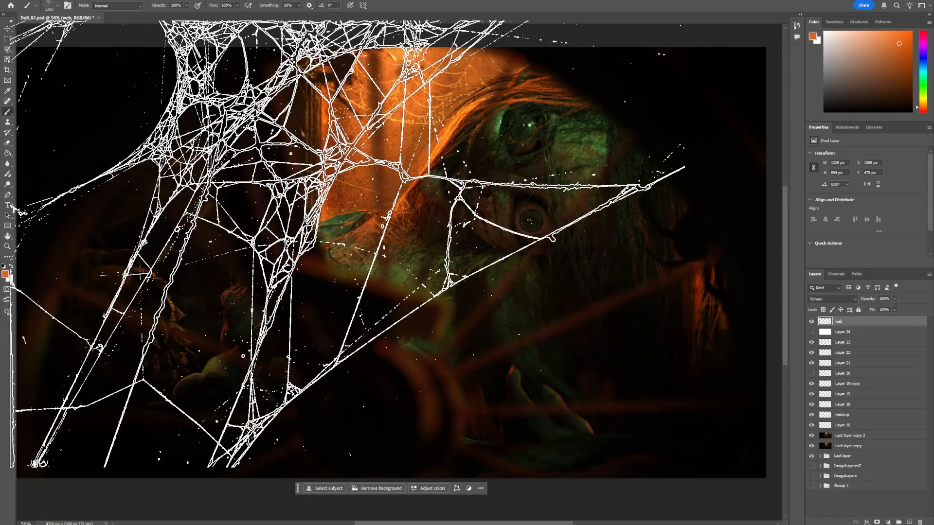
click(404, 244)
key(ctrl+z)
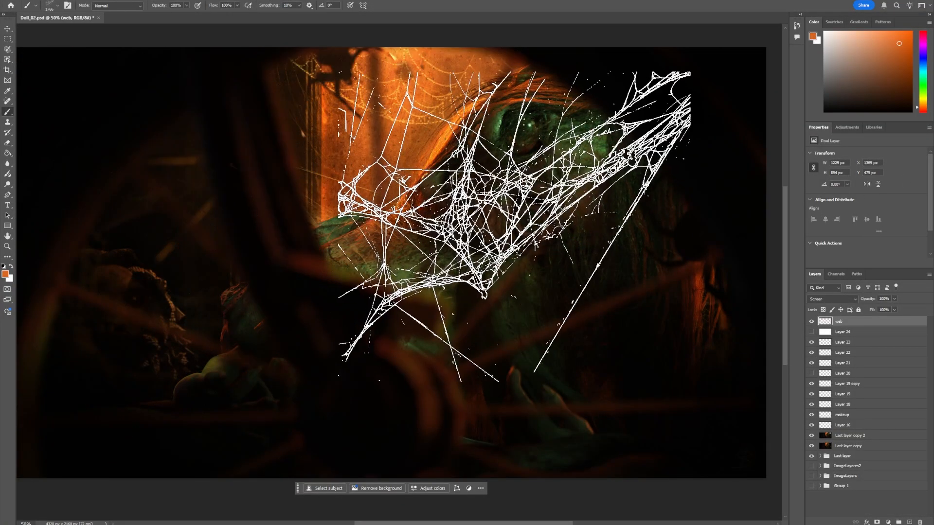
Try an angular web brush over the big doll and the window frame, and a larger web across the scene, undoing each stamp.
click(511, 228)
key(ctrl+z)
click(335, 204)
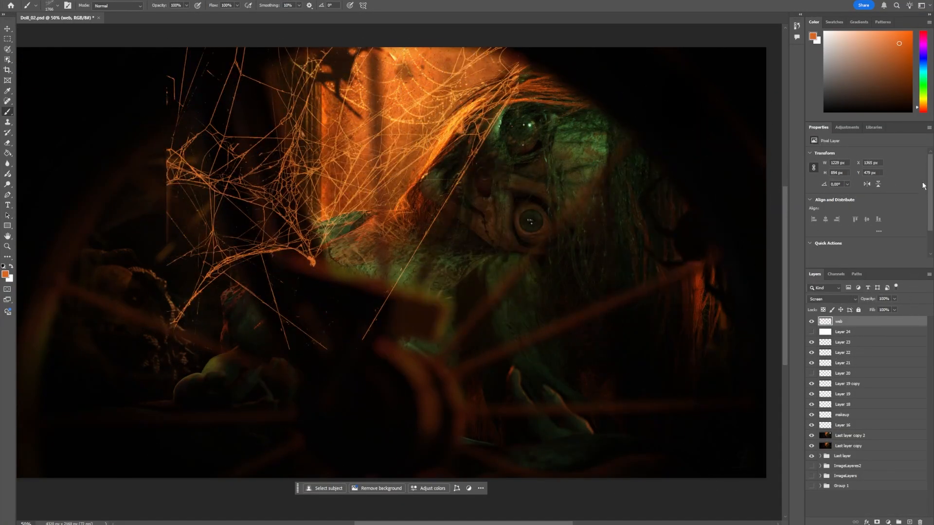
key(ctrl+z)
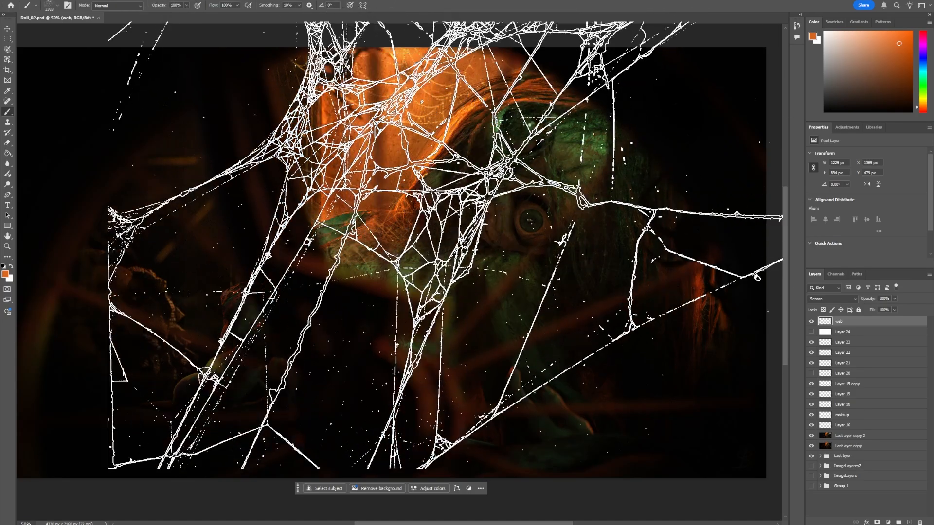
click(426, 234)
key(ctrl+z)
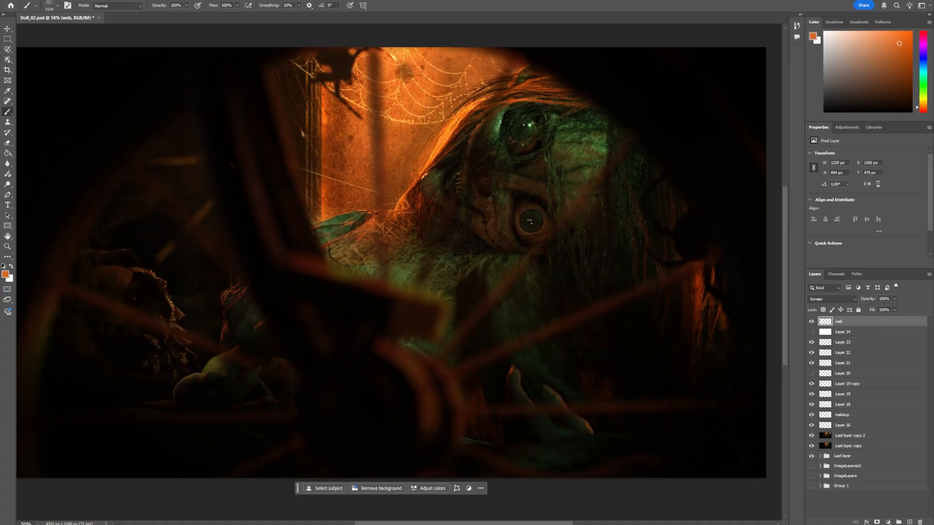
Try a very large splattered web brush across the big doll and undo the stamps.
click(432, 238)
key(ctrl+z)
click(474, 240)
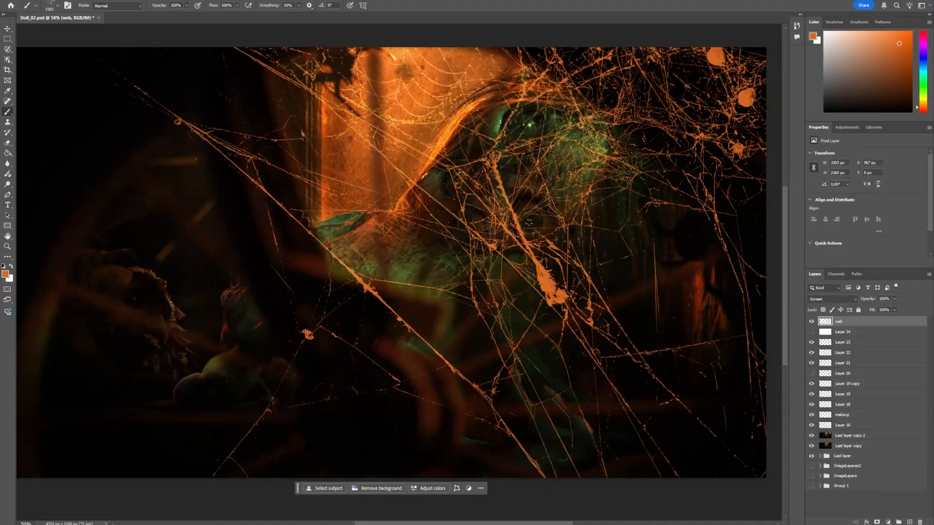
key(ctrl+z)
key(period)
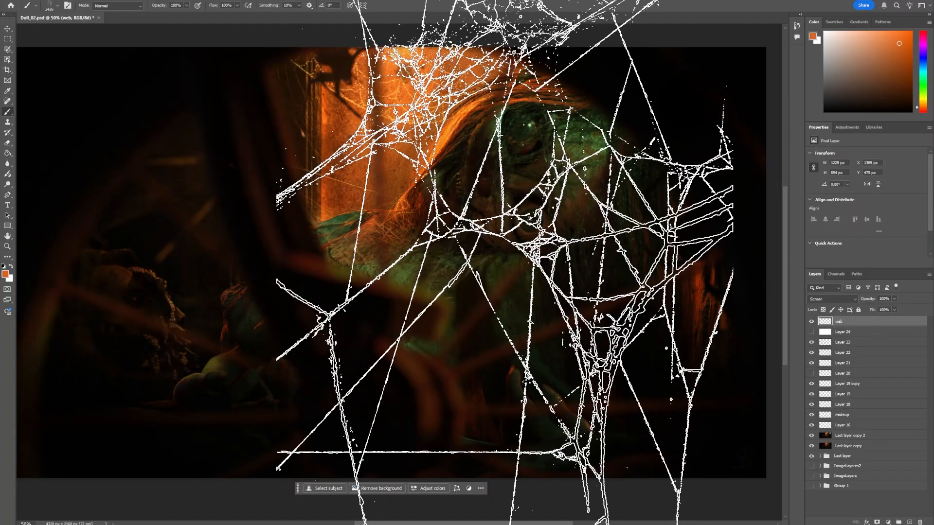
Switch to another web brush, try it at a small size beside the big doll's hand, and undo the stamp.
key(period)
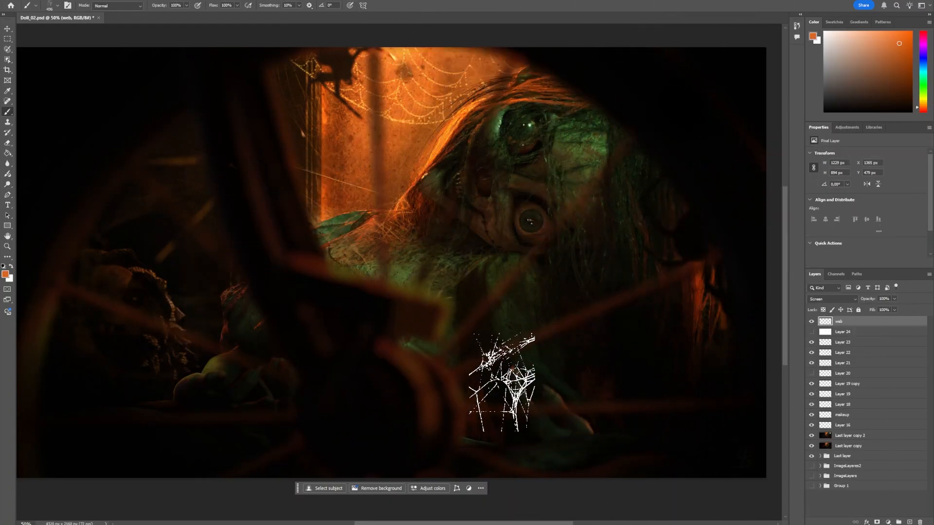
click(497, 384)
key(ctrl+z)
key(period)
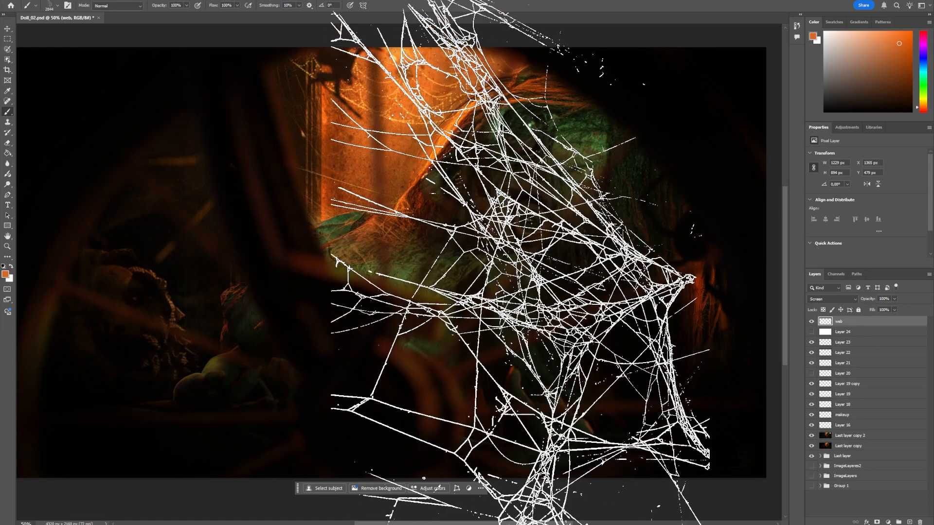
Try the dense, tangled web brushes at a large size over the small dolls and undo each stamp.
click(224, 265)
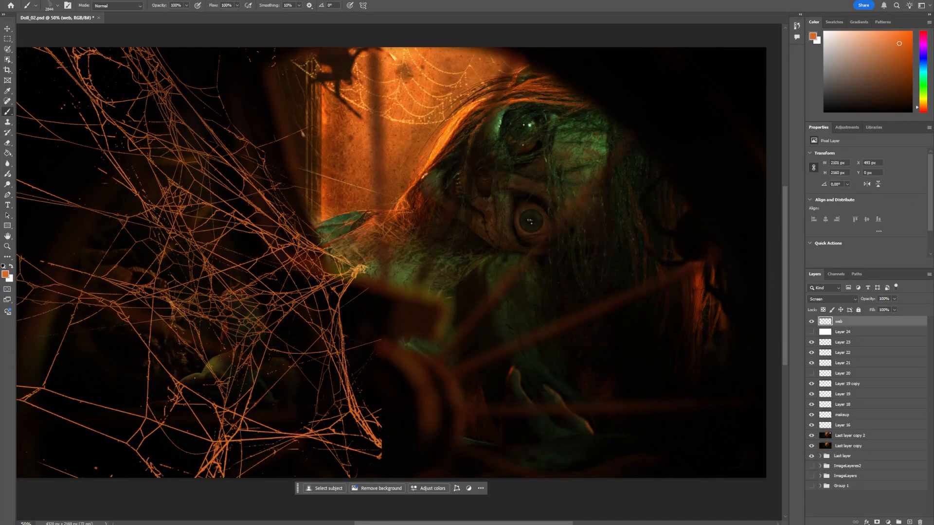
key(ctrl+z)
click(214, 265)
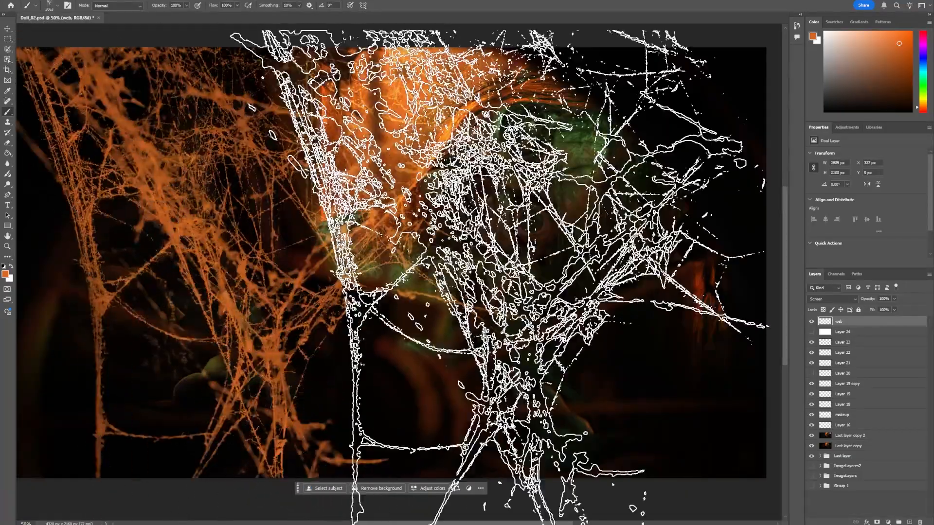
key(ctrl+z)
Try a corner web brush rotated about 180 degrees over the small dolls in the lower left of the image, undoing each stamp.
right_click(567, 255)
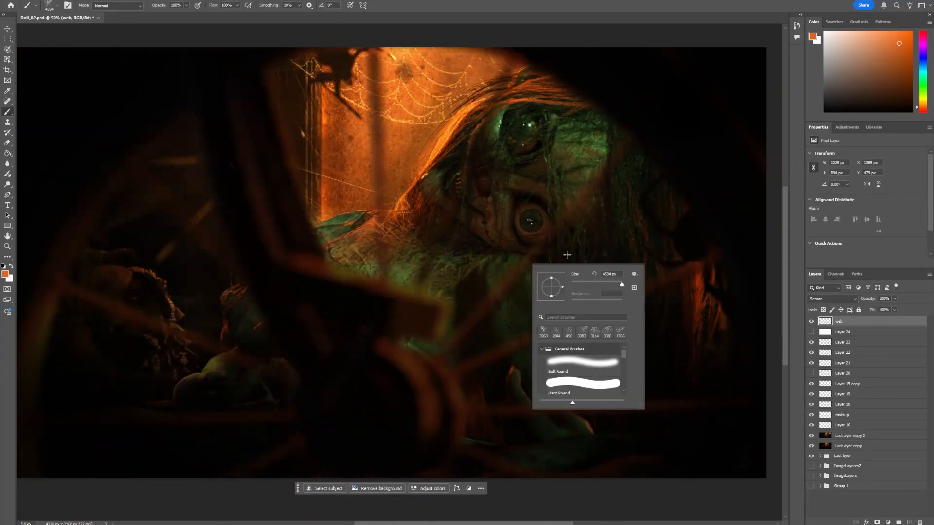
key(Return)
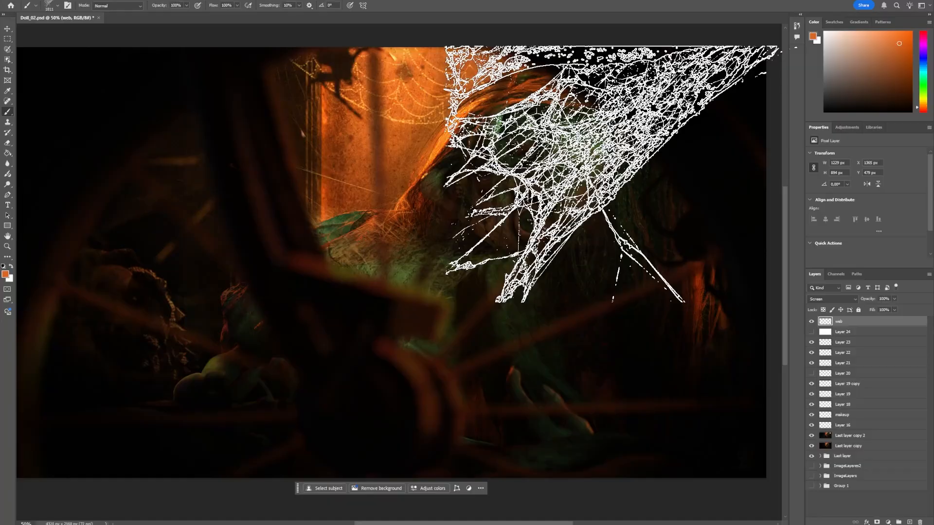
right_click(427, 267)
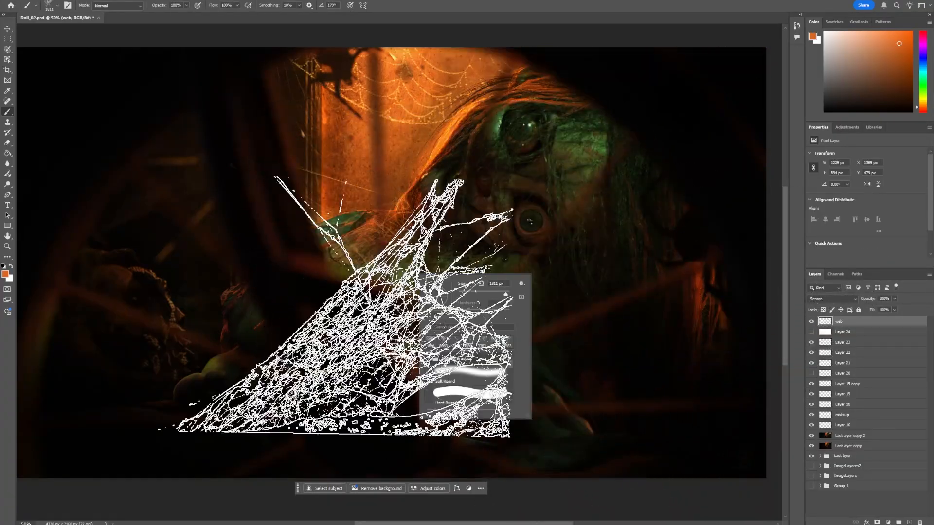
key(Return)
click(181, 351)
key(ctrl+z)
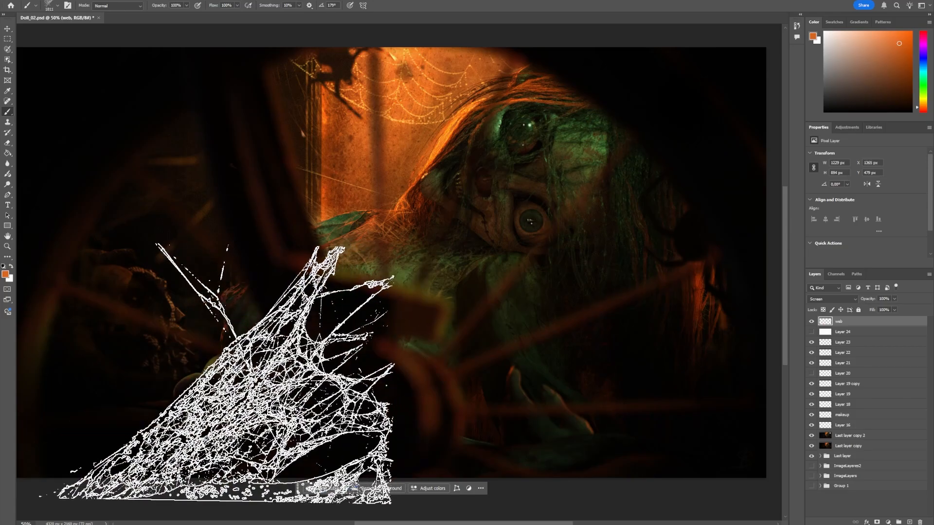
click(212, 378)
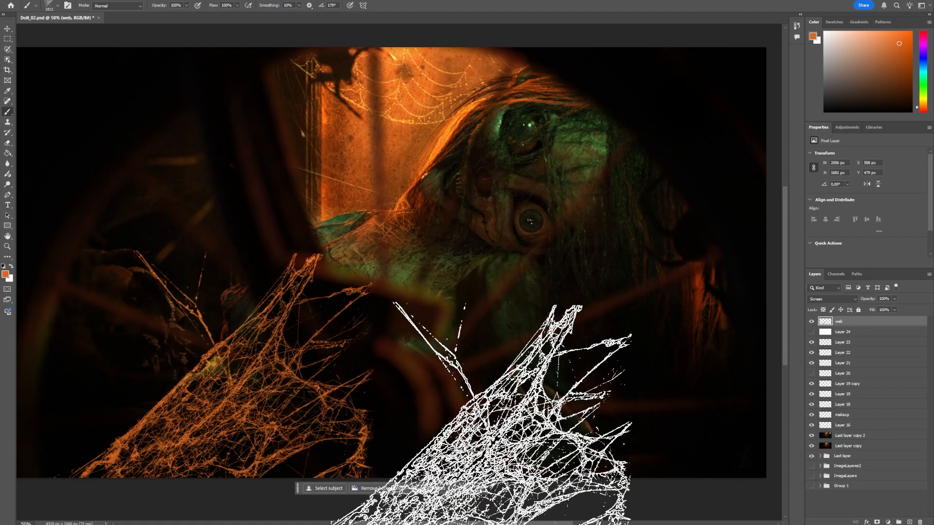
key(ctrl+z)
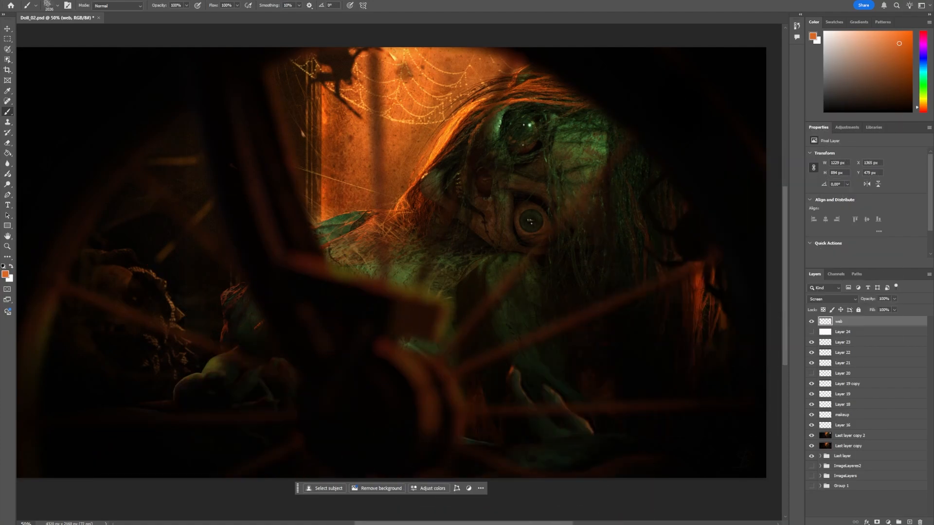
Reduce the web brush size, try a small web between the wheel hub and the big doll's hand, and undo it.
key(bracketleft)
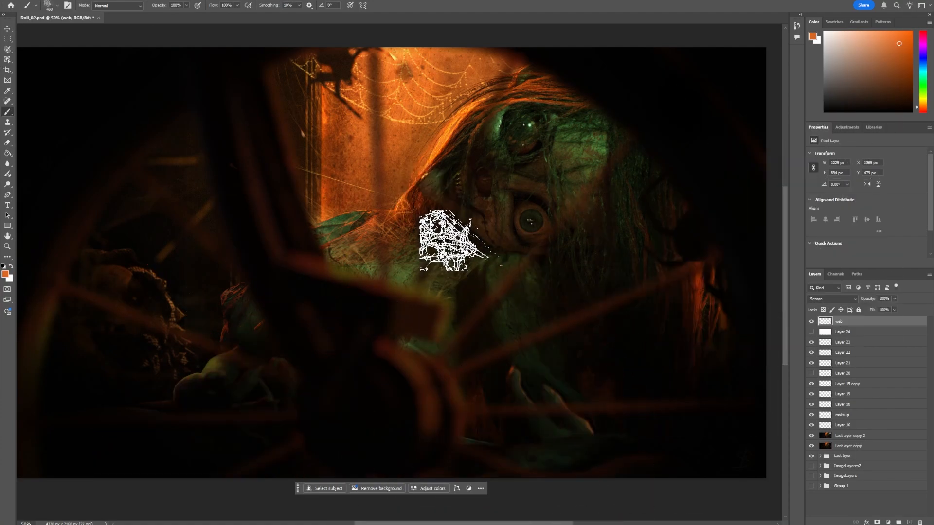
click(494, 406)
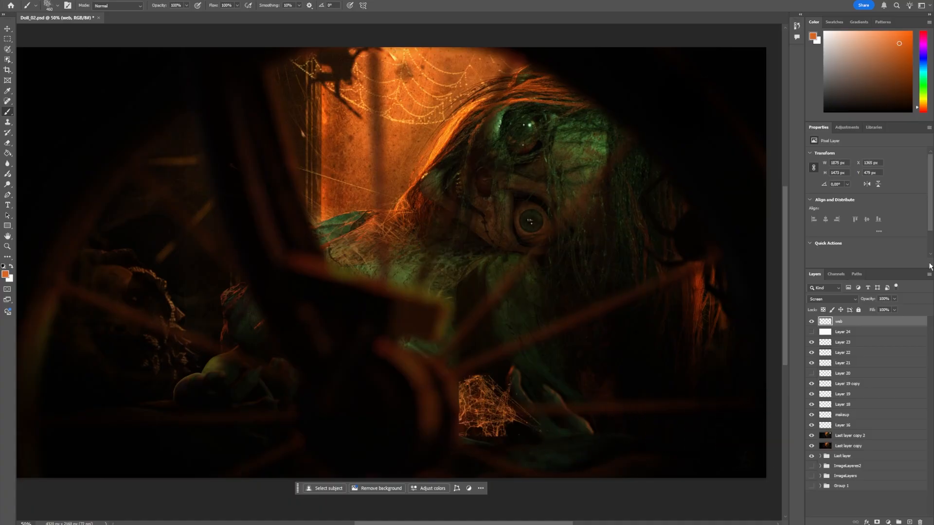
key(ctrl+z)
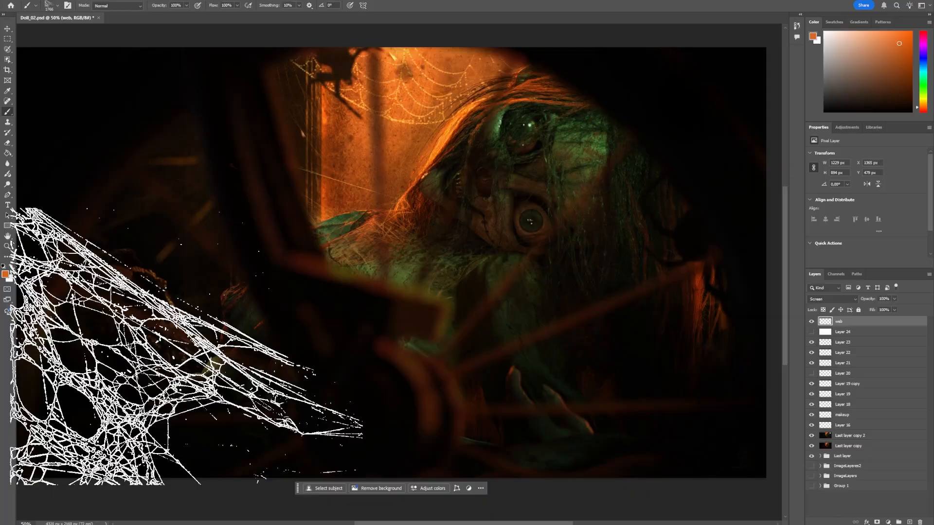
Try a netted web over the small dolls and a thick, large web over the big doll, undoing the stamps.
click(184, 340)
key(ctrl+z)
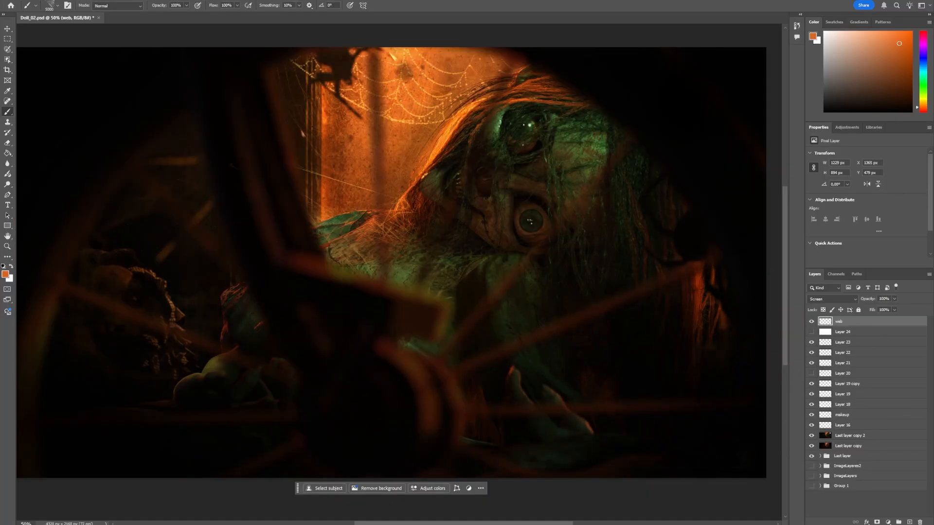
click(535, 233)
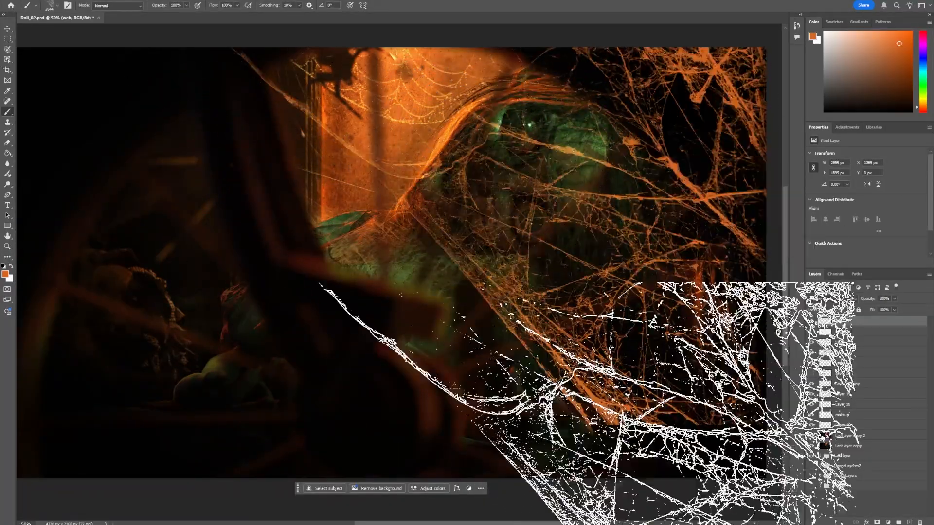
drag(560, 341, 564, 395)
key(ctrl+z)
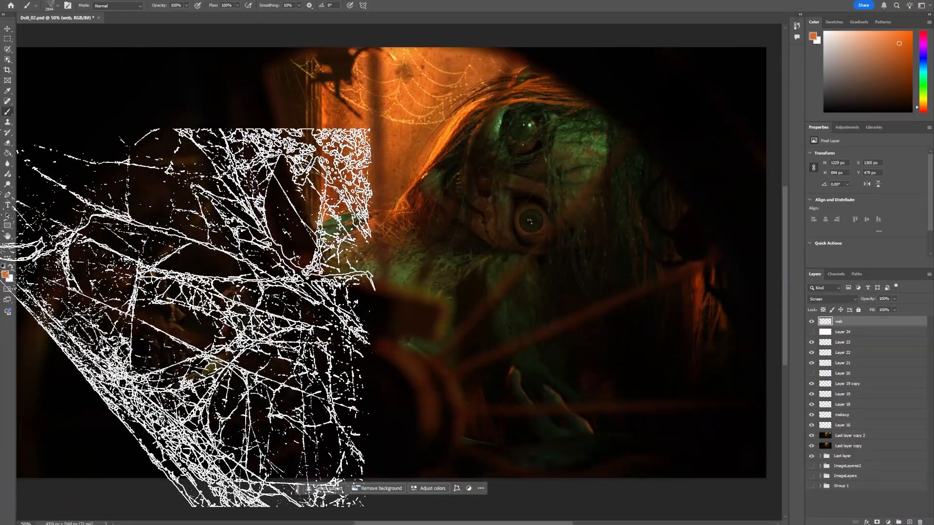
Stamp a large web over the small dolls and erase its strands over the window, wheel frame and hub.
click(106, 318)
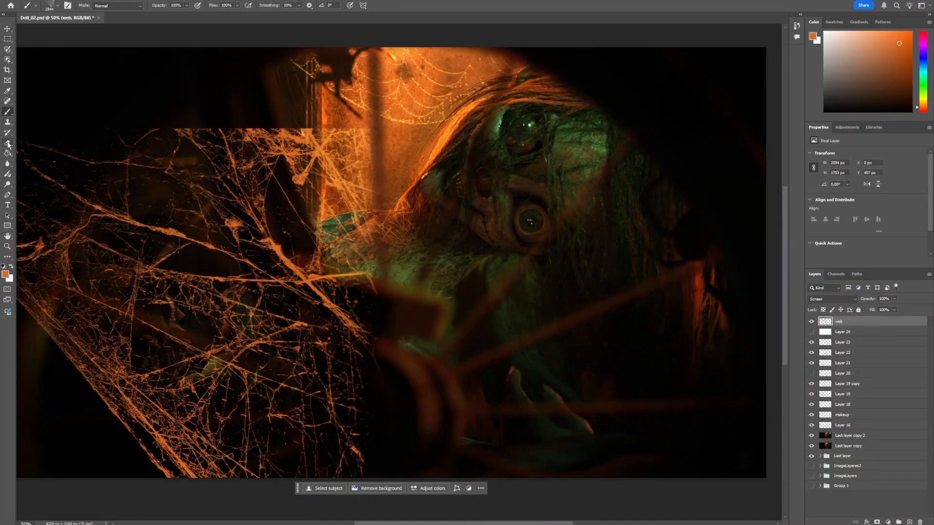
click(8, 143)
drag(313, 150, 388, 163)
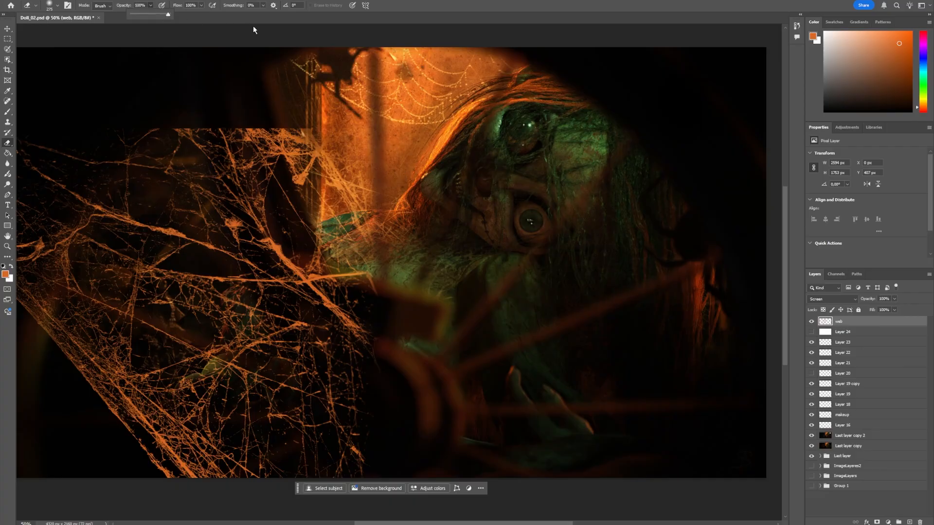
mouse_move(238, 137)
mouse_down()
mouse_move(287, 129)
mouse_move(233, 115)
mouse_move(296, 212)
mouse_move(160, 151)
mouse_move(123, 156)
mouse_move(226, 219)
mouse_move(377, 359)
mouse_move(315, 338)
mouse_move(335, 398)
mouse_move(327, 467)
mouse_move(316, 386)
mouse_move(221, 324)
mouse_move(290, 317)
mouse_move(217, 242)
mouse_move(45, 154)
mouse_move(23, 178)
mouse_move(219, 267)
mouse_move(362, 368)
mouse_up()
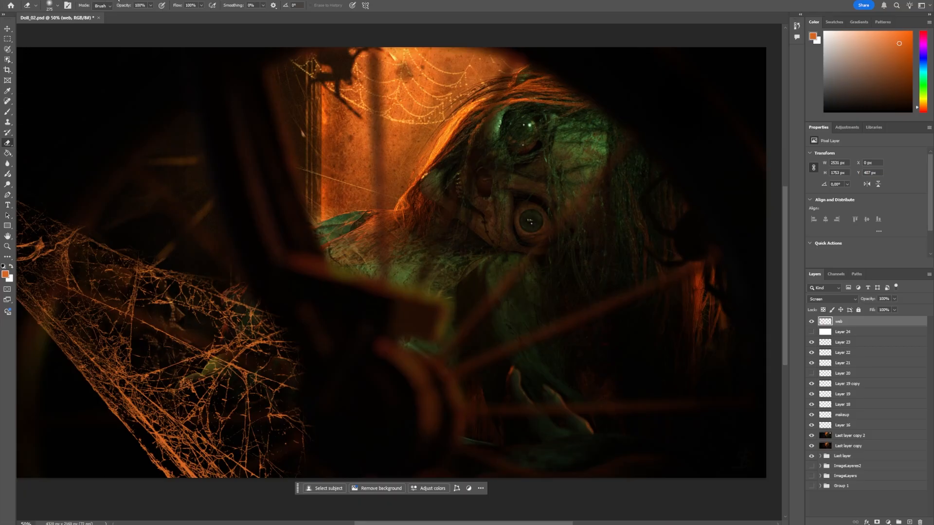
Apply a Gaussian Blur to the web layer to soften the web over the small dolls.
click(118, 1)
mouse_move(125, 94)
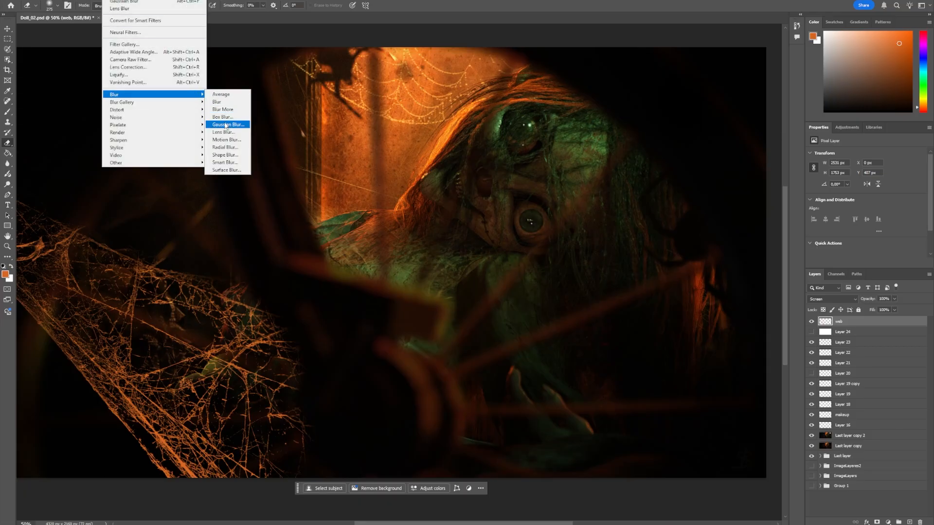
click(226, 125)
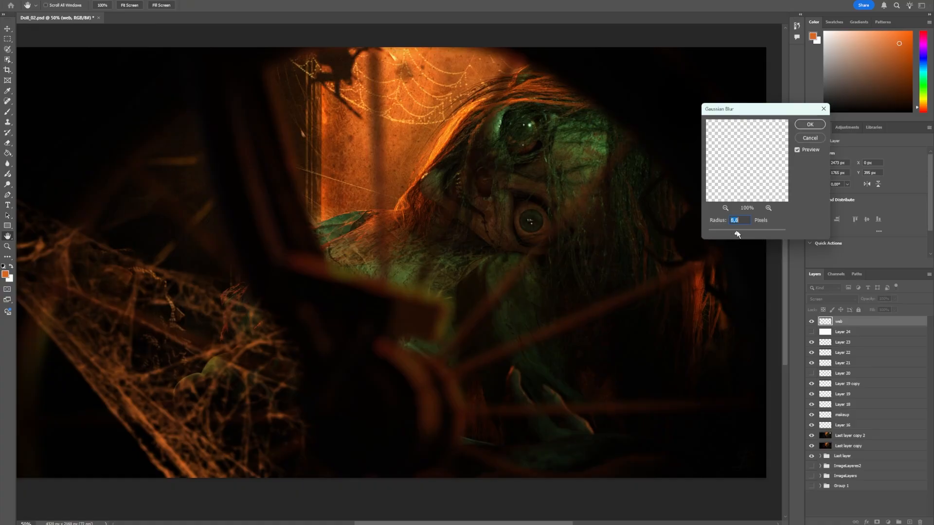
click(811, 125)
key(e)
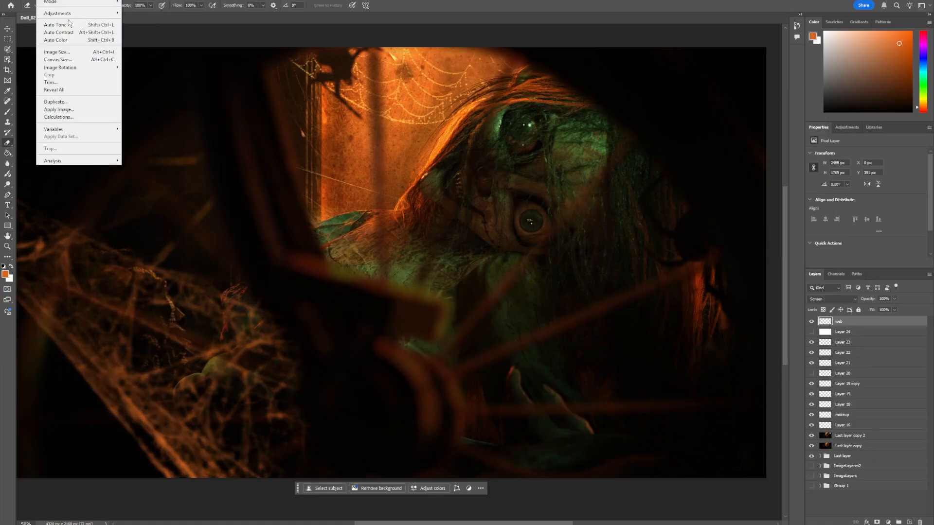
Darken the web layer with Levels, using input levels 29, 0.71 and 231 and an output white level of 151.
mouse_move(68, 13)
click(144, 22)
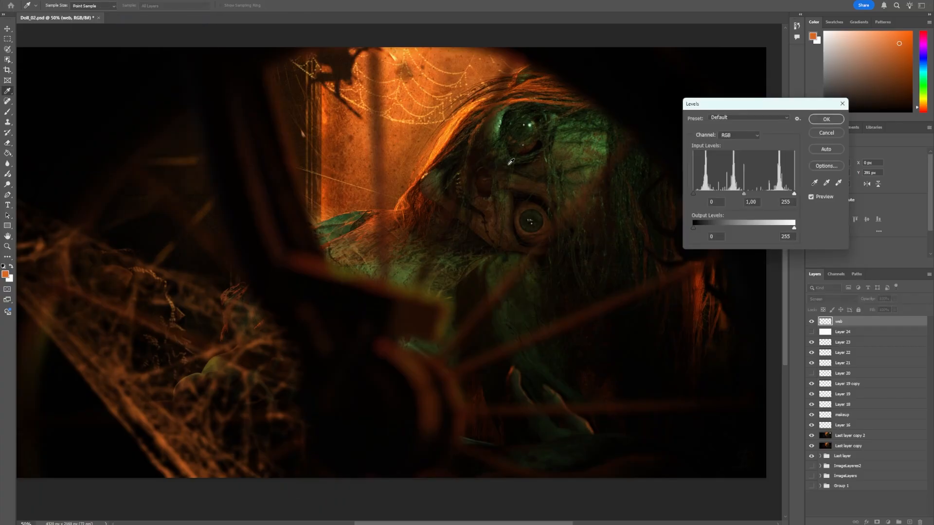
drag(743, 193, 784, 195)
drag(693, 193, 753, 194)
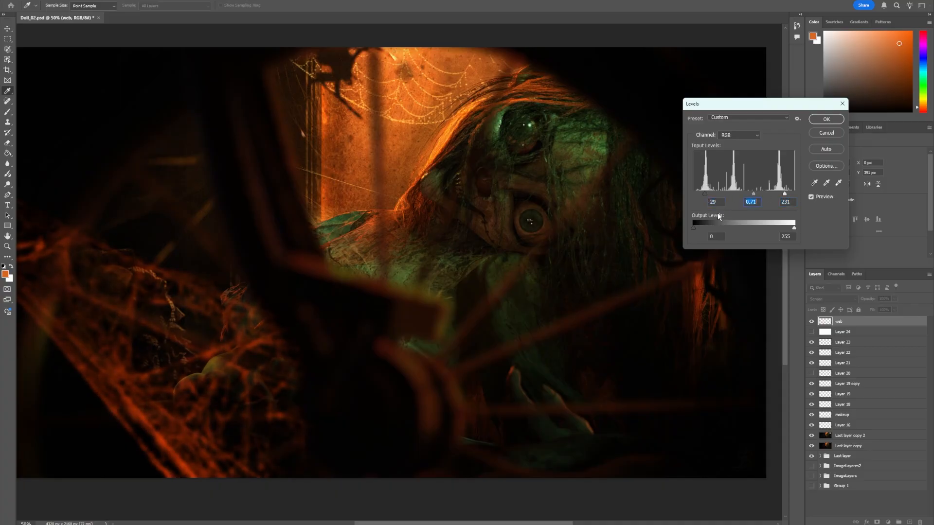
drag(795, 229, 753, 224)
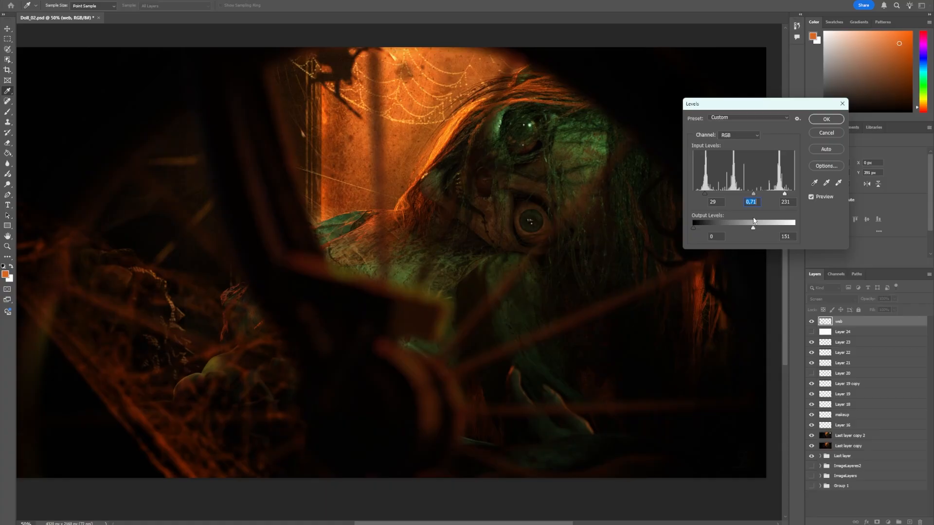
click(830, 119)
key(e)
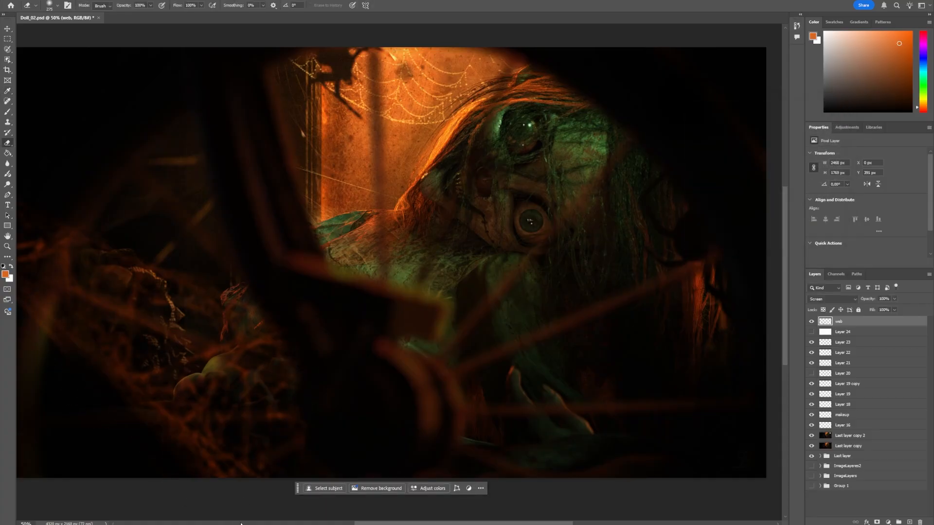
Set the eraser opacity to 54% and fade the blurred web strands in the image's lower-left corner.
click(151, 5)
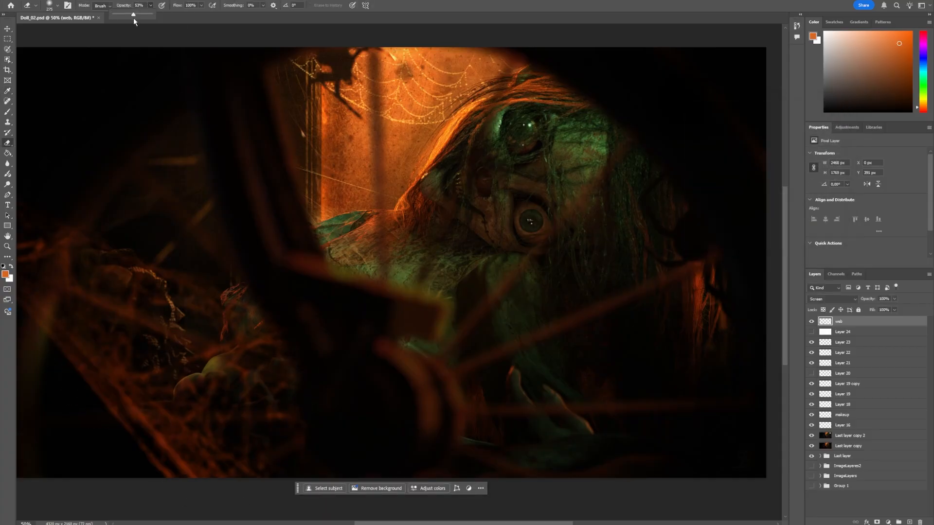
drag(134, 19, 135, 20)
drag(66, 343, 208, 469)
drag(135, 455, 243, 505)
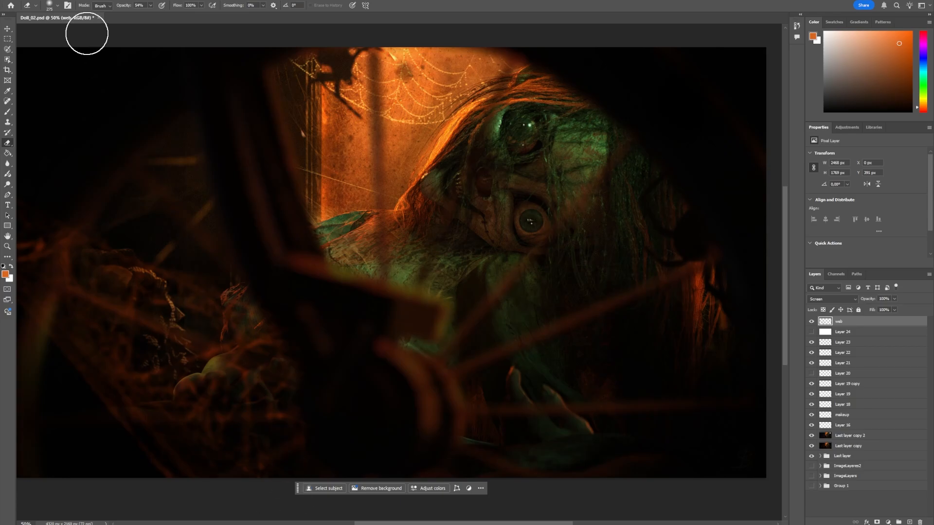
Apply a Hue/Saturation adjustment to the web layer with hue +12 and saturation -44.
click(58, 1)
mouse_move(73, 13)
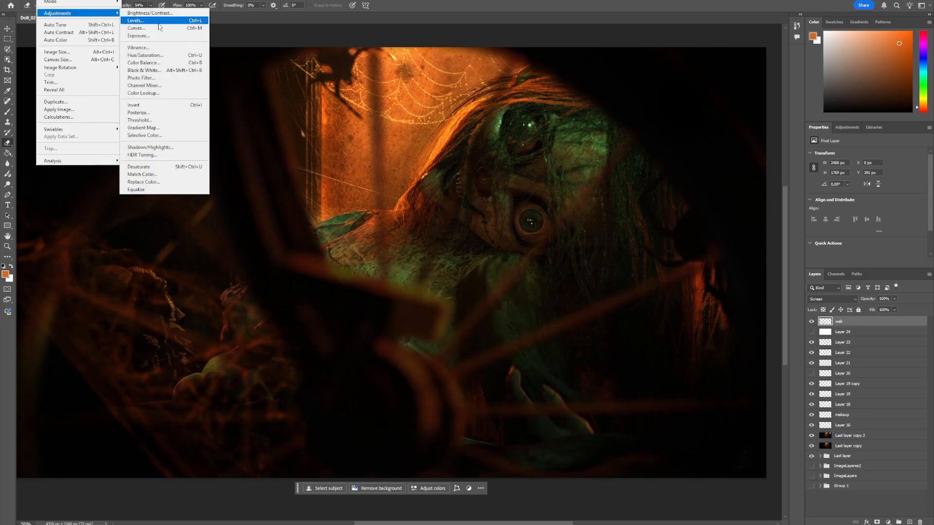
click(147, 56)
mouse_move(748, 163)
mouse_down()
mouse_move(738, 162)
mouse_move(755, 164)
mouse_move(751, 184)
mouse_move(730, 185)
mouse_move(753, 165)
mouse_up()
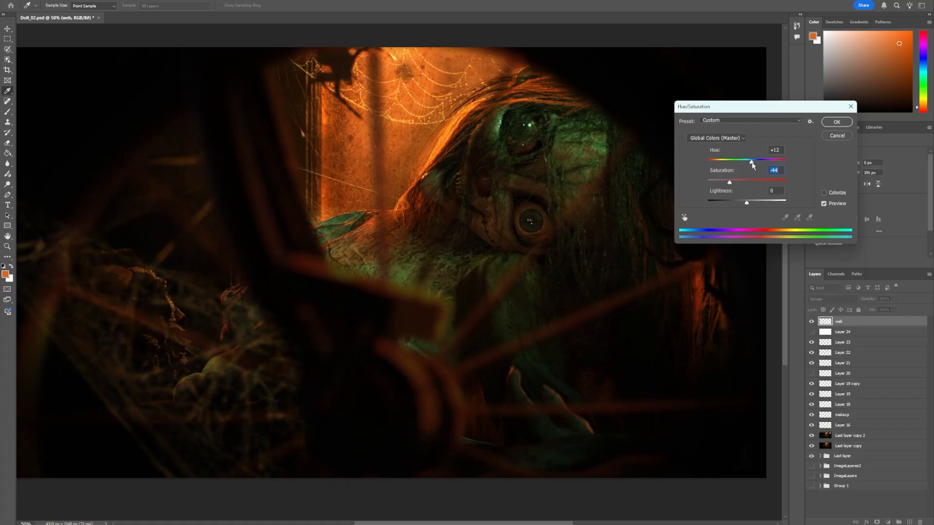
mouse_move(747, 201)
mouse_down()
mouse_move(739, 201)
mouse_move(767, 202)
mouse_move(747, 202)
mouse_up()
click(830, 125)
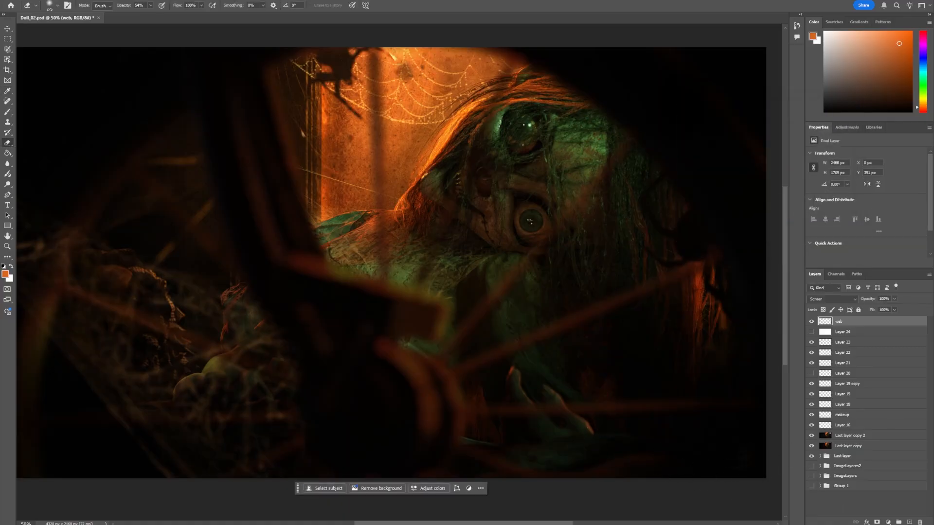
Select the area around the small dolls with a rectangular marquee, delete the web inside it, and deselect.
key(m)
key(ctrl+minus)
drag(70, 163, 377, 409)
key(ctrl+plus)
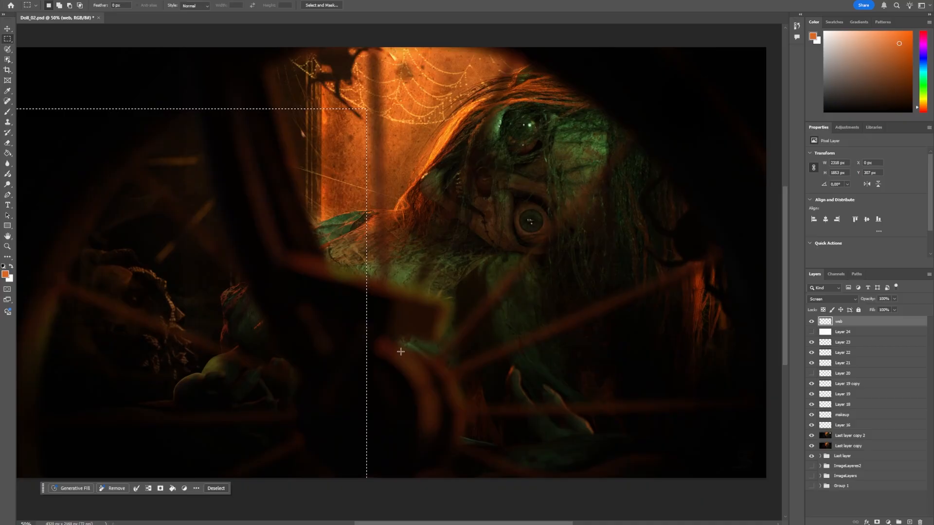
key(b)
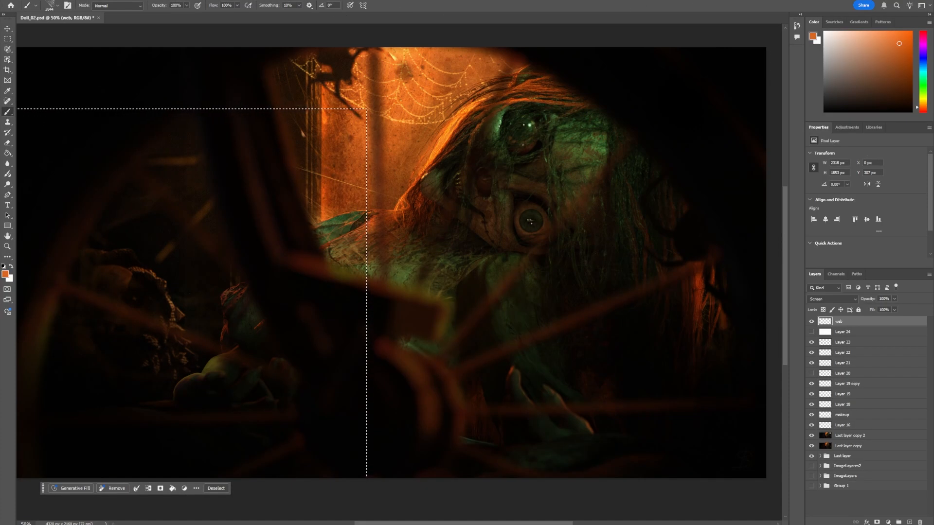
key(m)
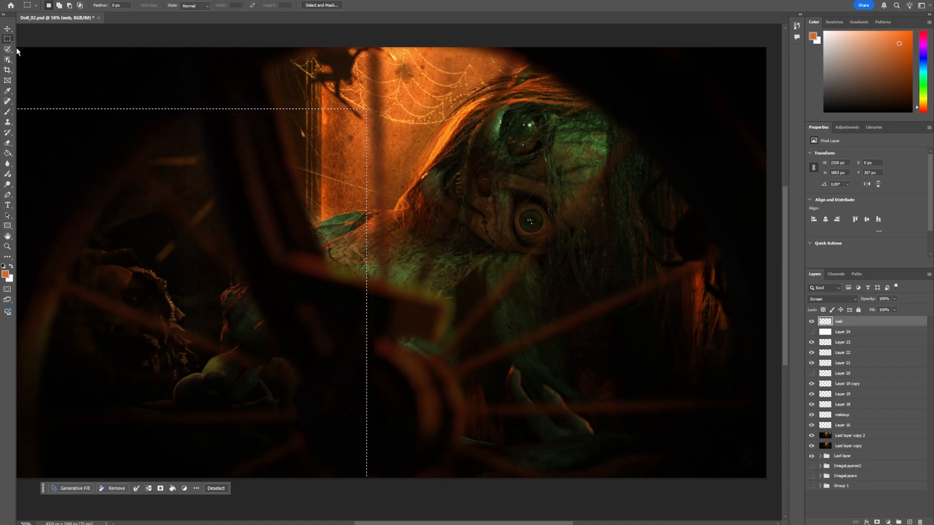
key(ctrl+d)
Try a large corner web over the big doll and a copy rotated to -179° over the small dolls, undoing both stamps.
key(b)
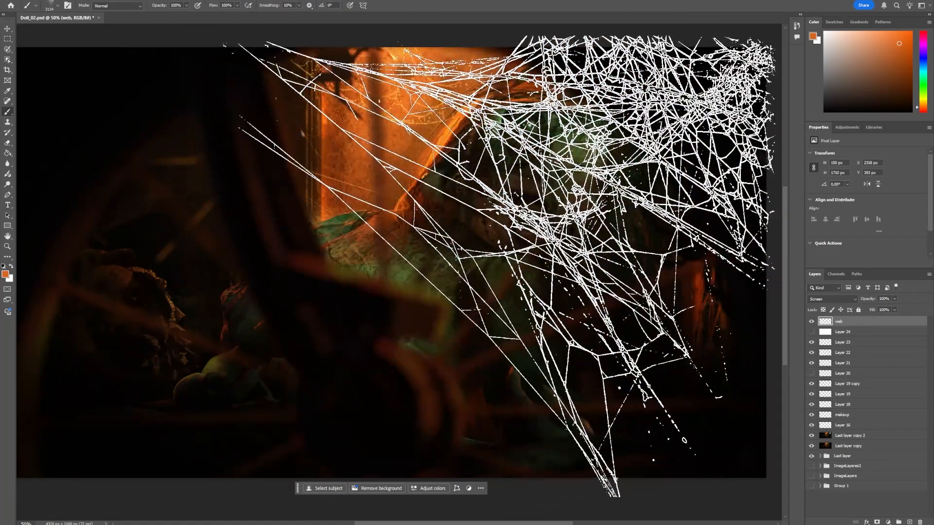
click(507, 267)
key(ctrl+z)
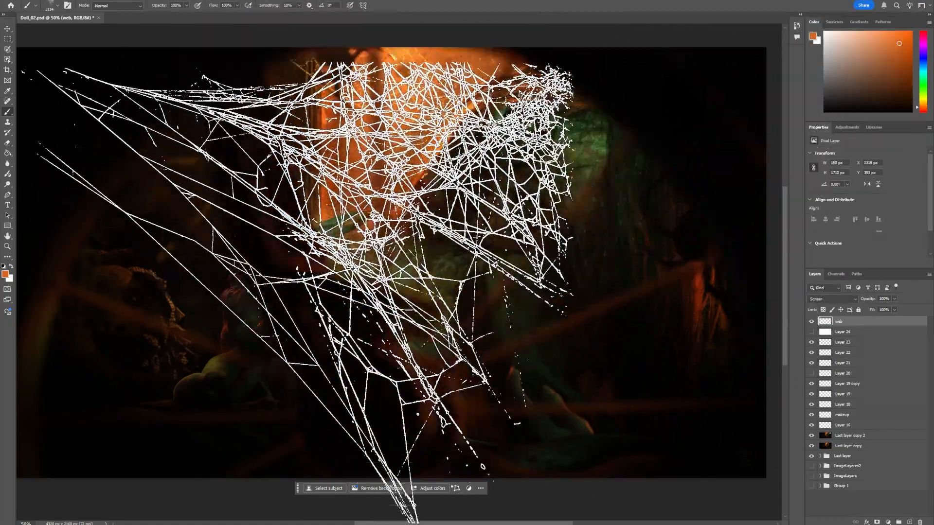
right_click(311, 272)
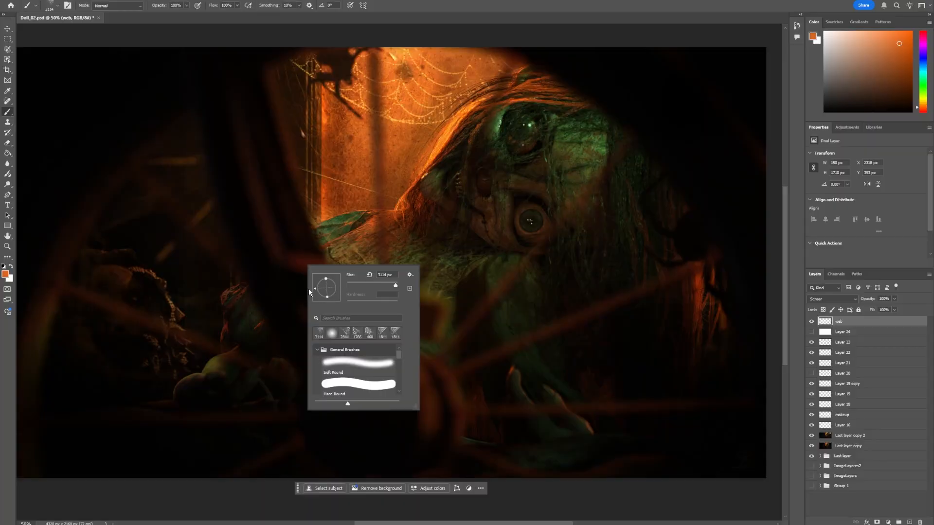
drag(307, 289, 307, 288)
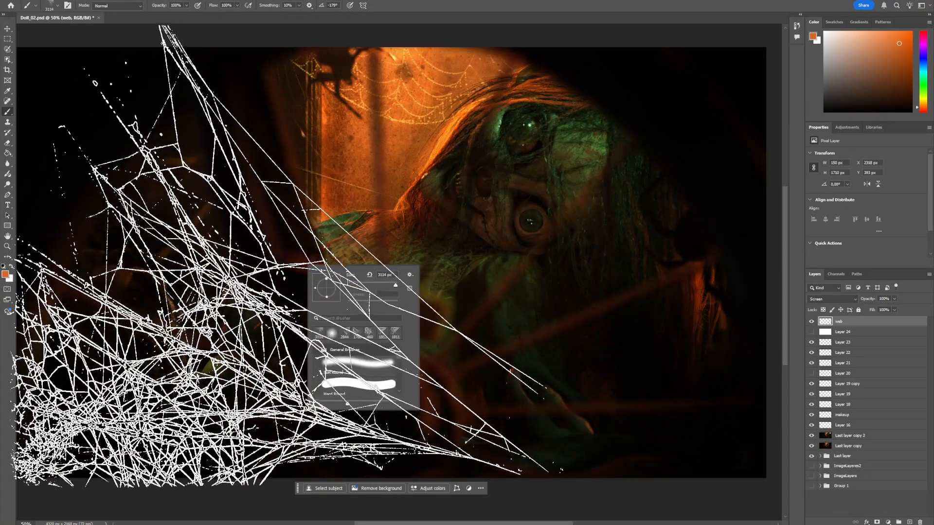
click(284, 273)
key(ctrl+z)
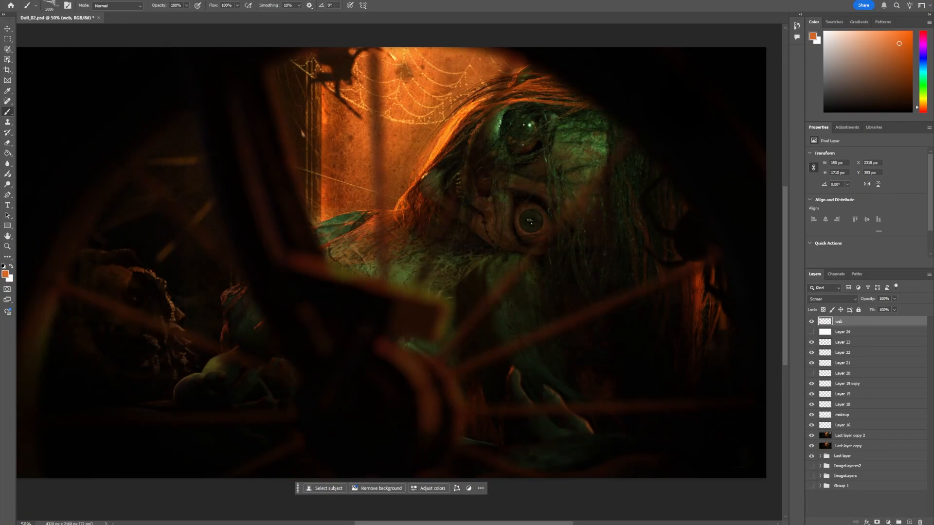
Try a dense, tapering corner web over the big doll's head, undoing each stamp.
click(430, 219)
key(ctrl+z)
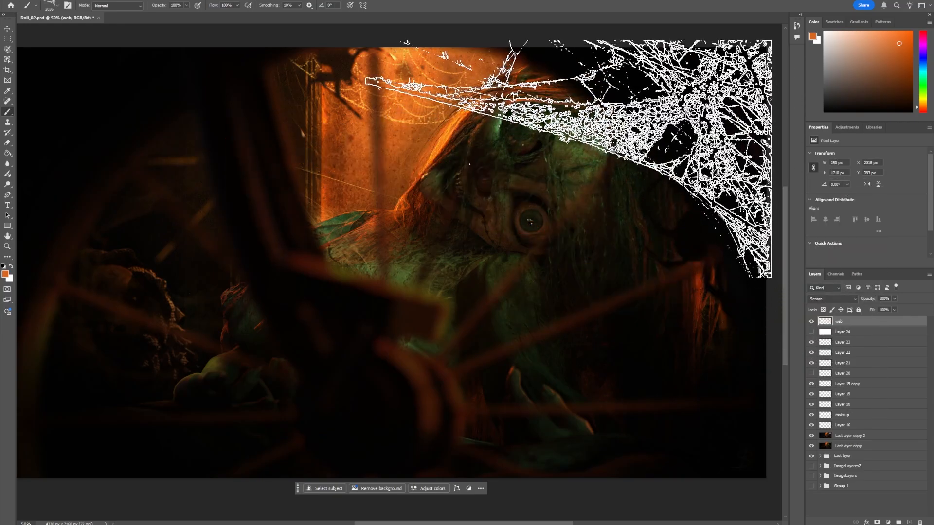
click(567, 164)
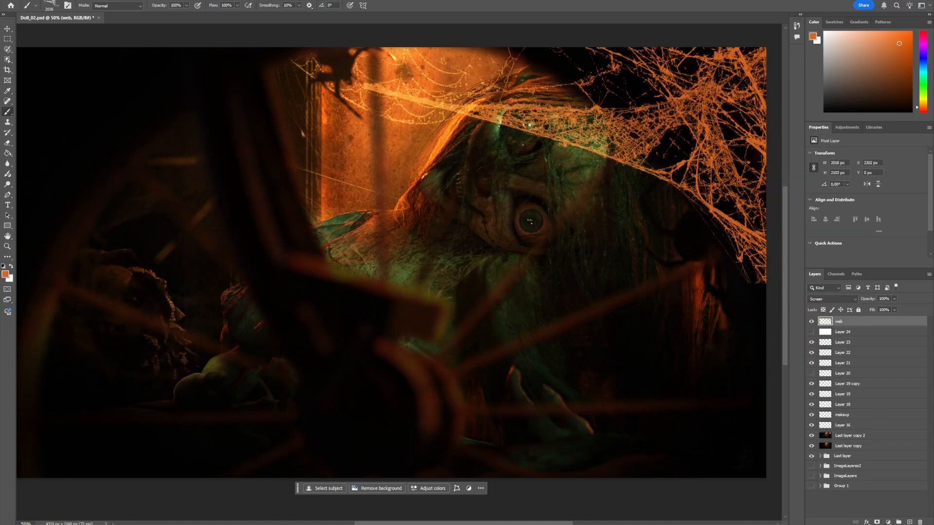
key(ctrl+z)
Rotate the tapering web brush to -179° and try it in the lower-left corner and over the window, undoing the stamps.
right_click(417, 281)
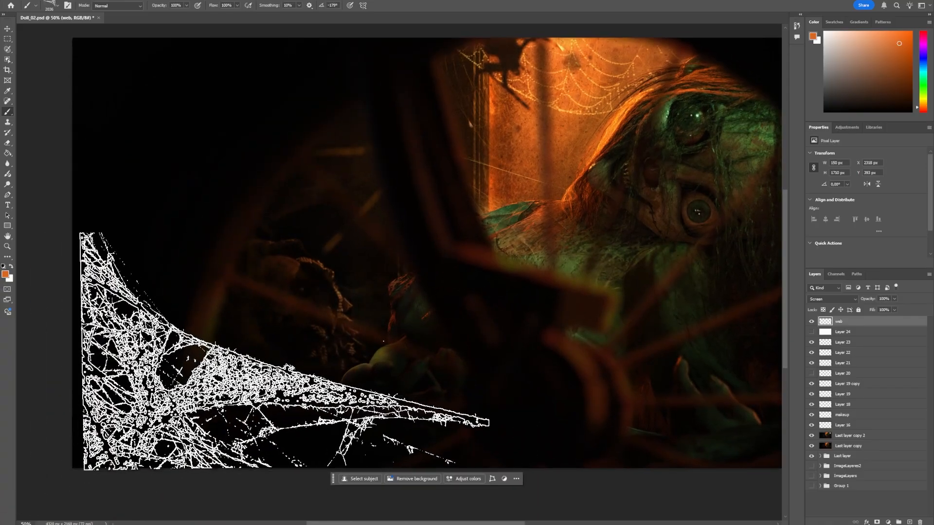
click(274, 348)
key(ctrl+z)
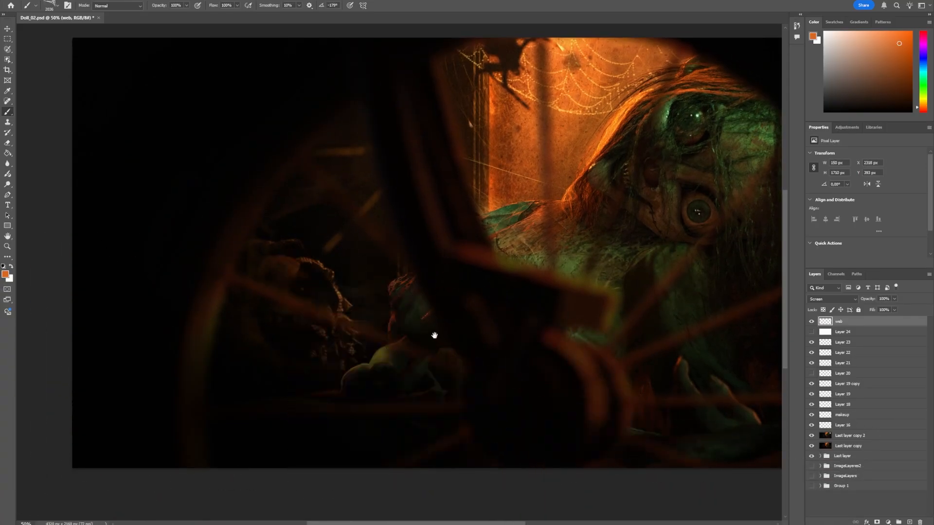
drag(434, 334, 375, 319)
click(516, 145)
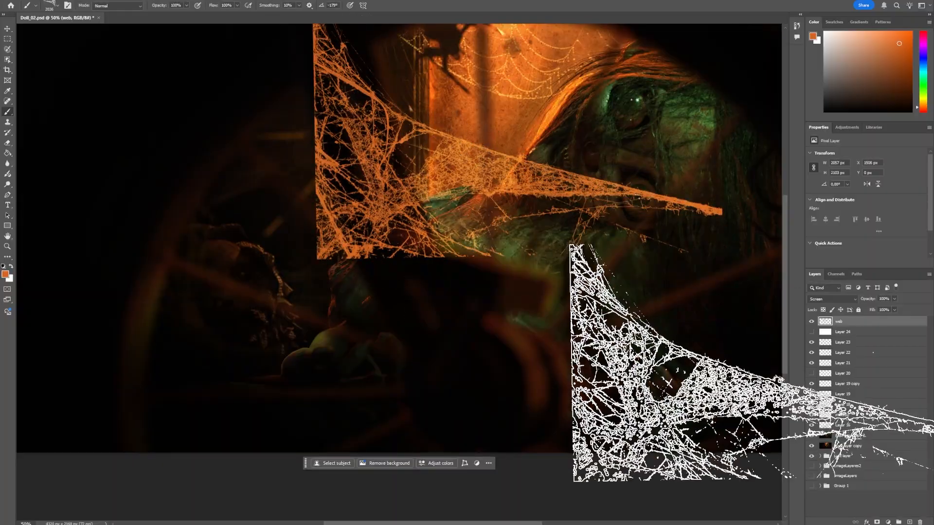
key(ctrl+z)
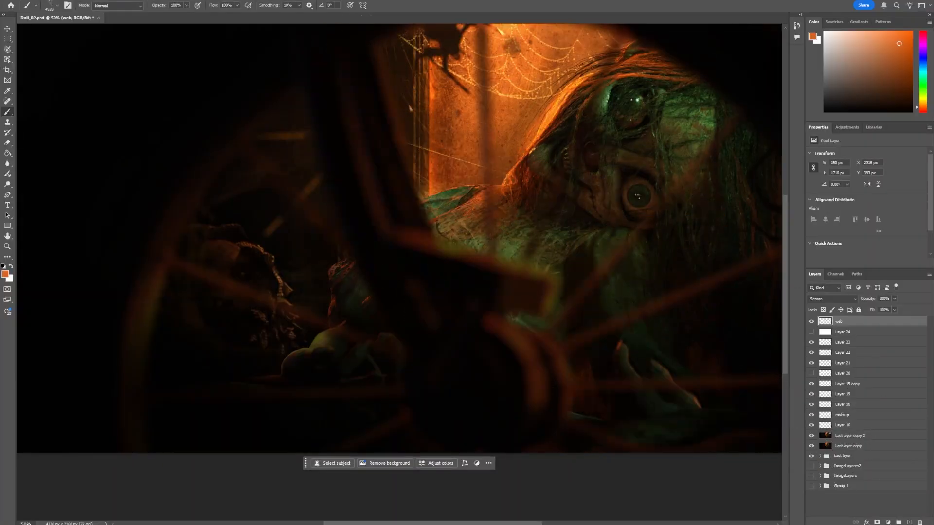
Try a long-stranded web over the big doll, undo it, and stamp it in the image's upper-right corner instead.
key(bracketleft)
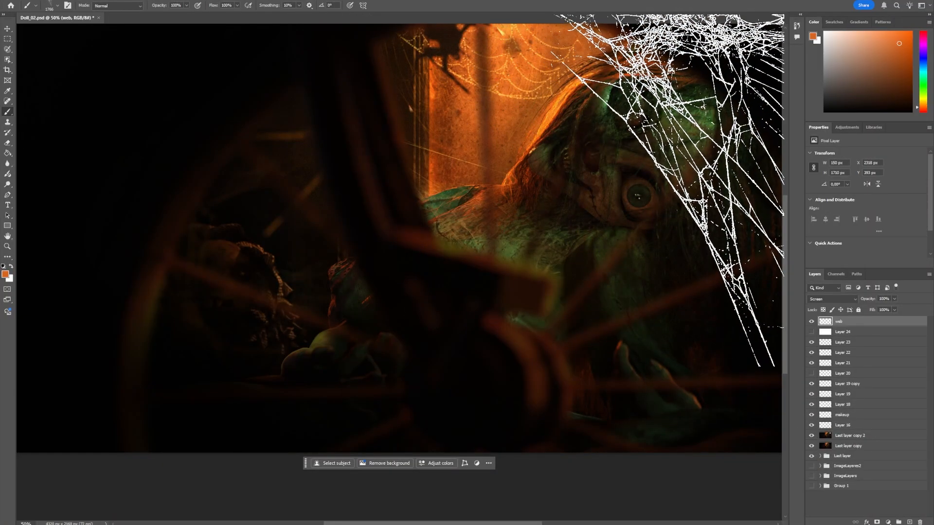
click(664, 197)
drag(302, 327, 208, 312)
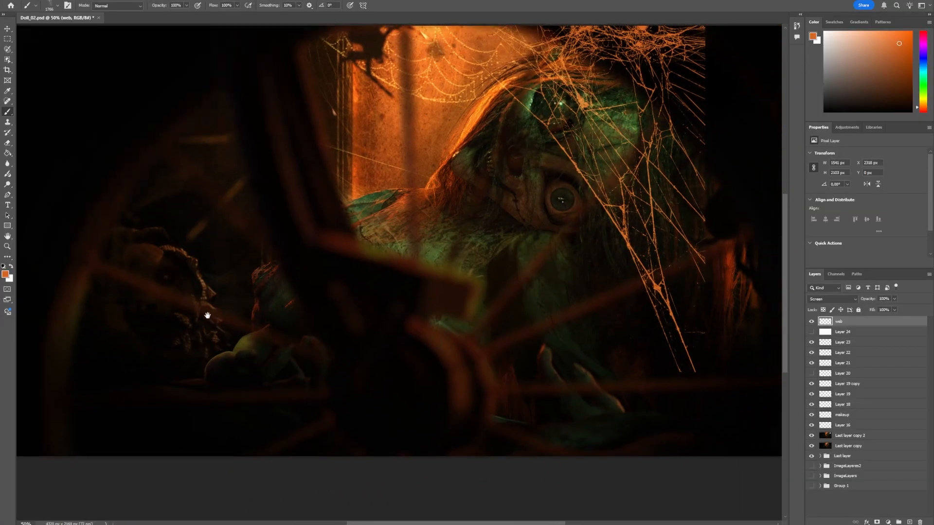
key(ctrl+z)
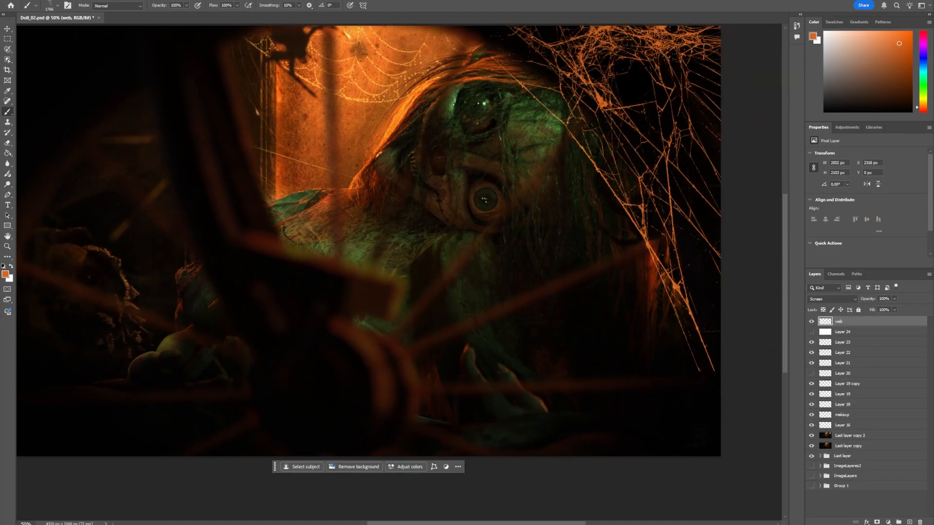
Switch to a netted web brush with thick diagonal strands and try it over the big doll, undoing the stamp.
key(bracketleft)
key(bracketleft)
key(bracketleft)
key(bracketleft)
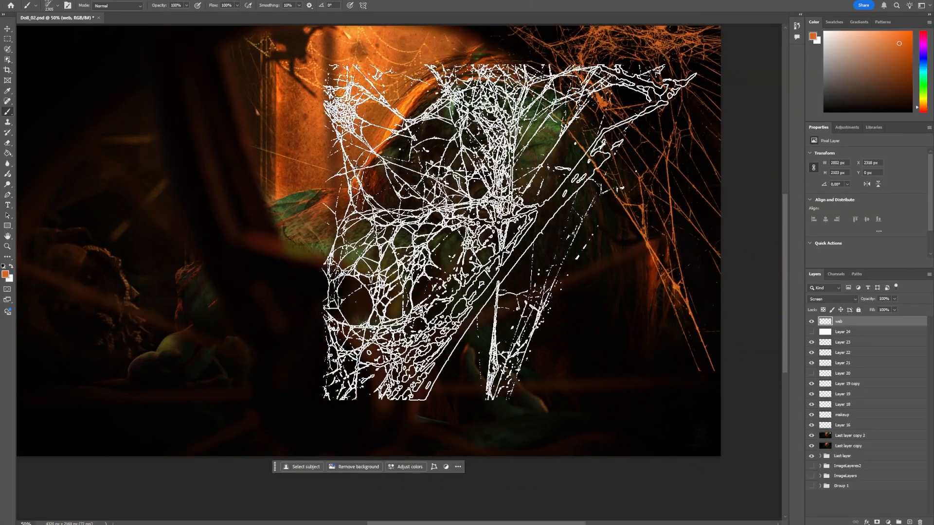
click(376, 191)
key(ctrl+z)
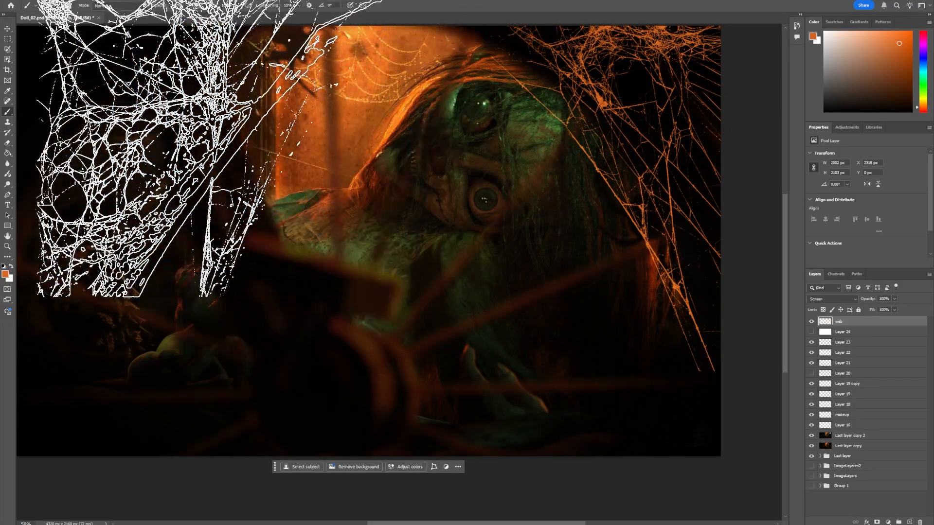
Try the thick-stranded netted web over the small dolls at a moderate and a larger size, undoing both stamps.
mouse_move(383, 229)
mouse_down()
mouse_move(533, 240)
mouse_move(523, 243)
mouse_up()
click(313, 205)
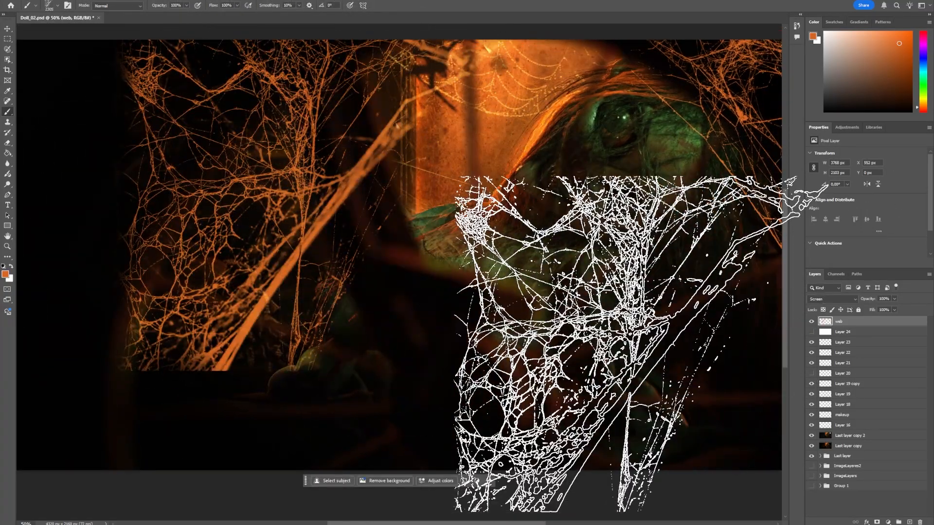
drag(661, 318, 611, 306)
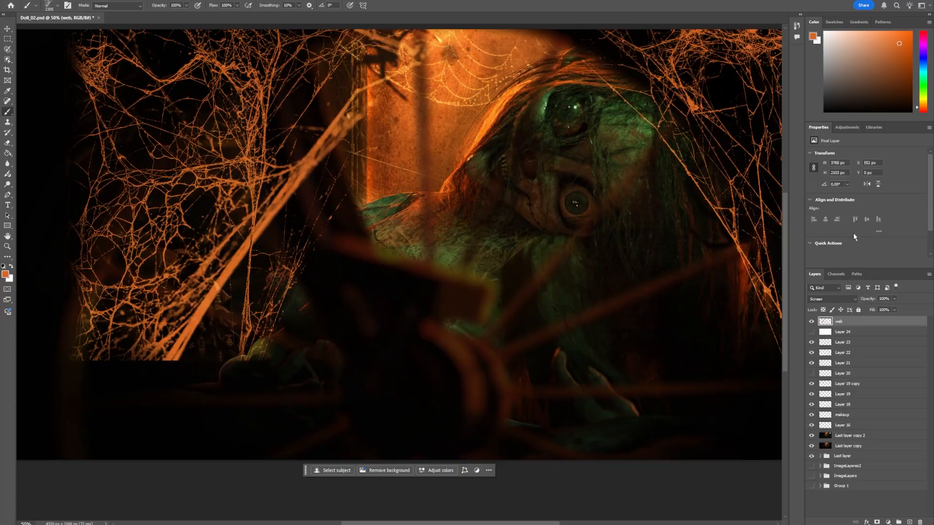
key(ctrl+z)
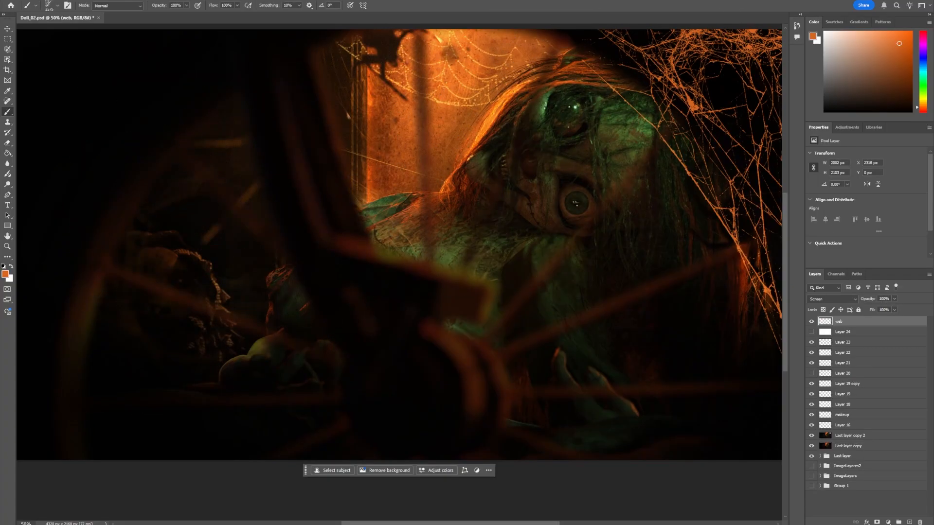
click(209, 243)
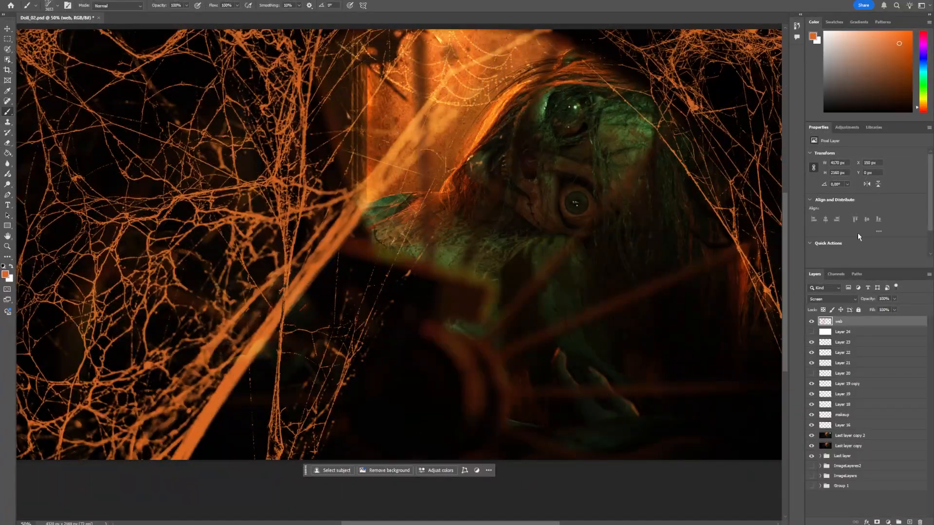
mouse_move(518, 218)
mouse_down()
mouse_move(653, 215)
mouse_move(590, 236)
mouse_up()
key(ctrl+minus)
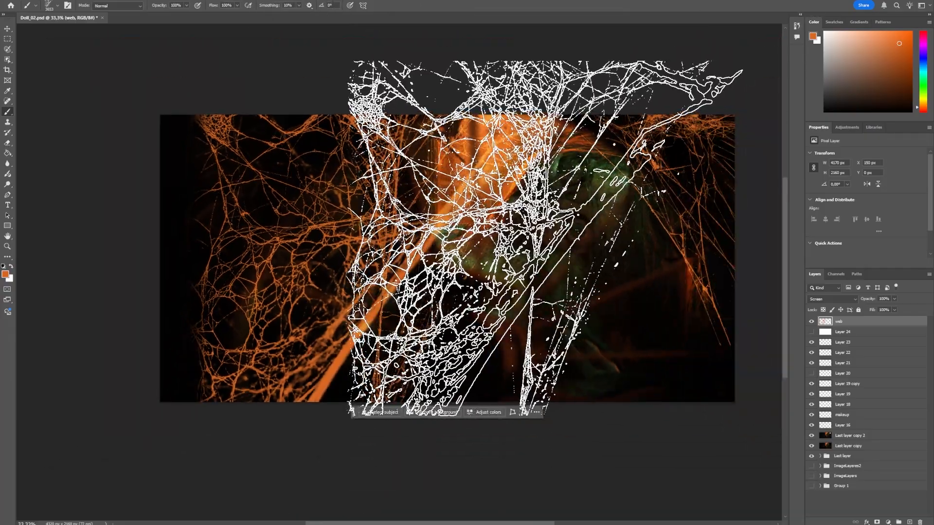
key(ctrl+z)
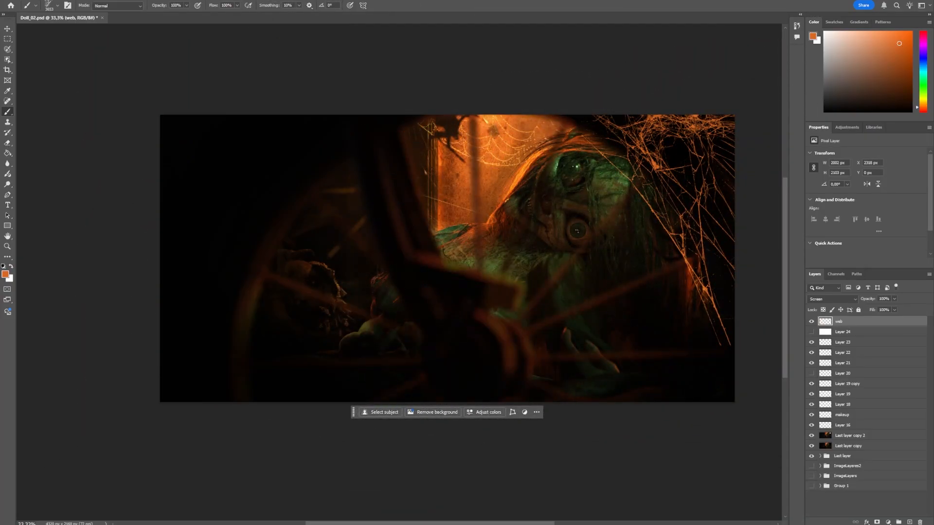
Try a sagging web brush across the scene, undo it, and stamp it lower along the image's bottom edge.
key(bracketright)
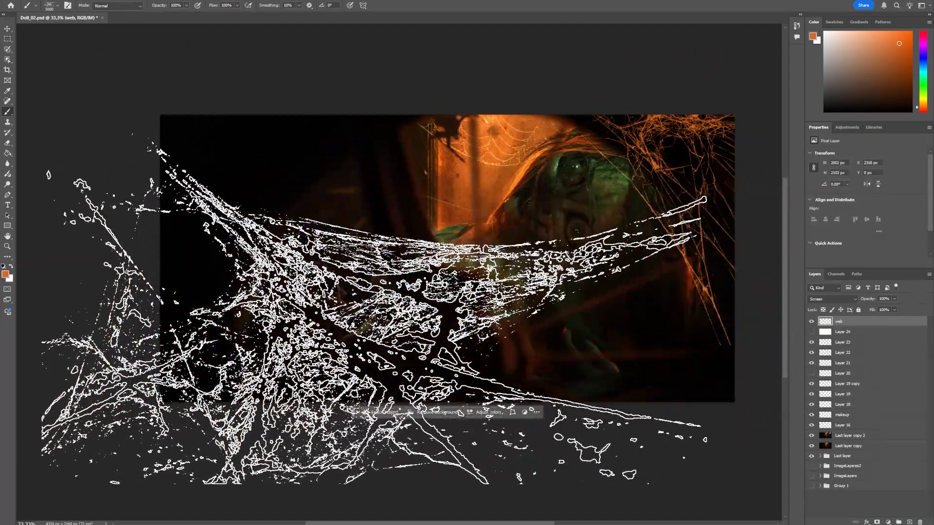
click(415, 351)
key(ctrl+z)
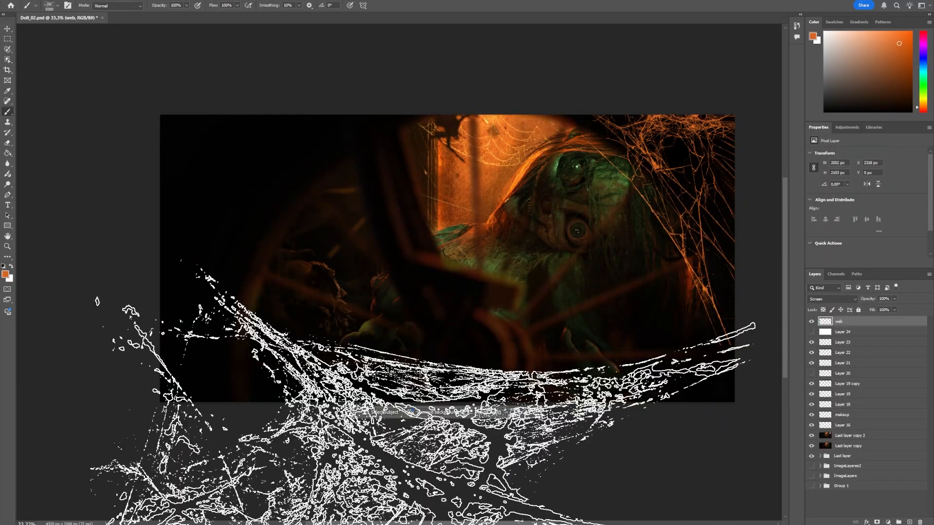
click(424, 462)
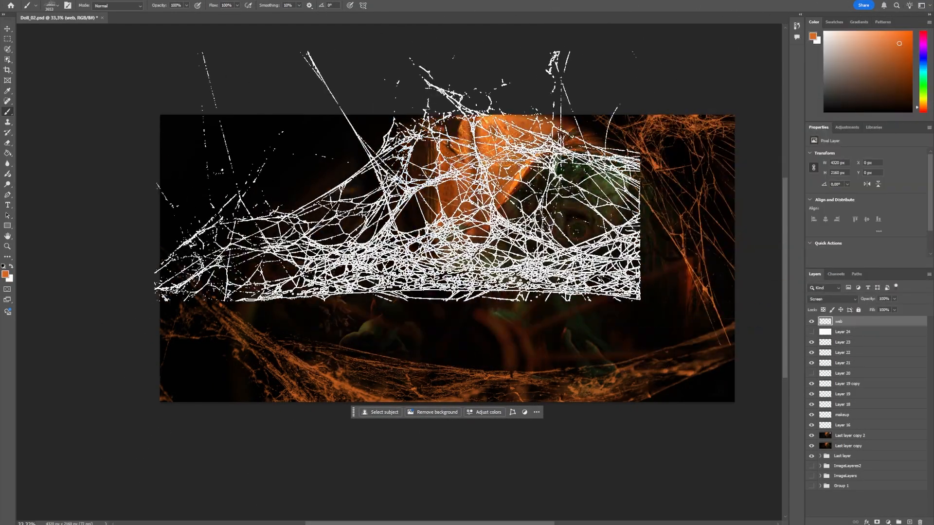
Try a dense horizontal web across the centre, undo it, and stamp a fine netted web down the image's left side.
click(492, 270)
key(ctrl+z)
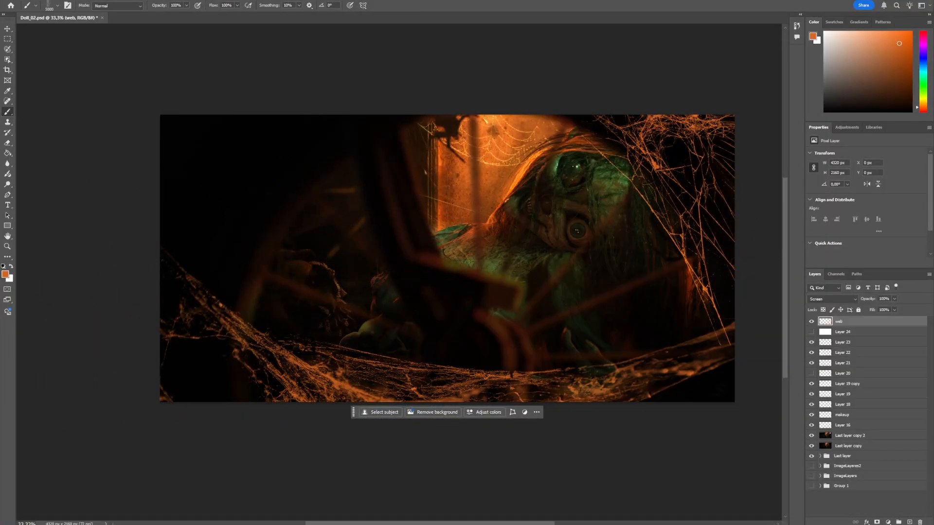
click(279, 250)
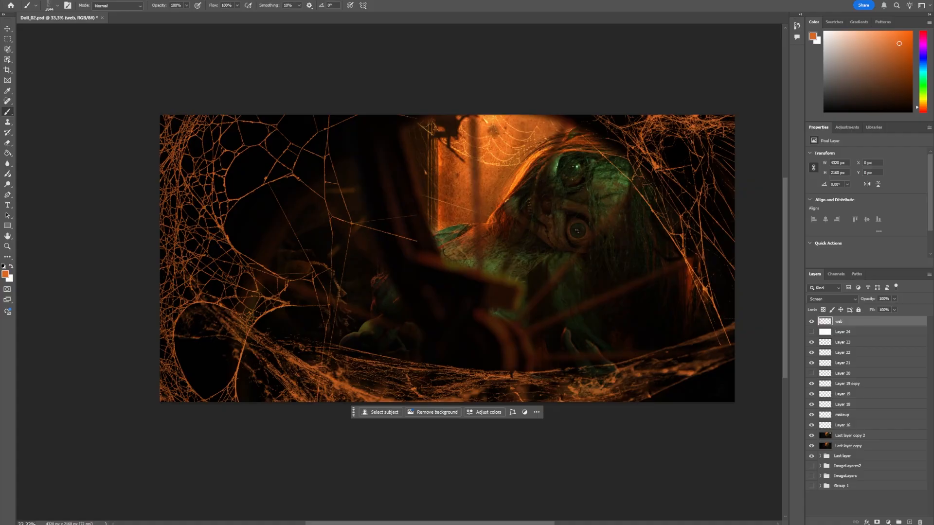
Undo the netted web stamp and stamp the web again farther left, partly beyond the image's left edge.
key(ctrl+z)
click(162, 254)
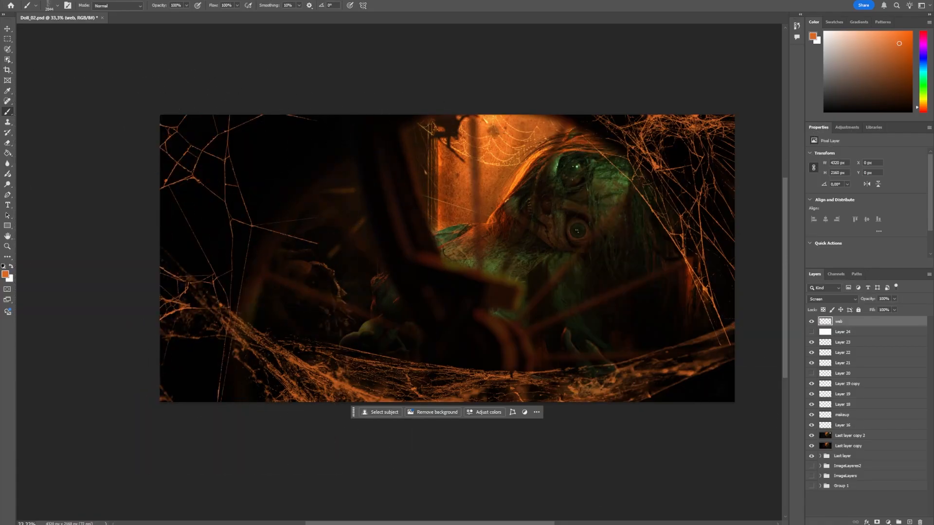
Switch to a tall, narrow strand web brush, adjust its size and stamp it on the image's left side.
key(bracketright)
key(bracketright)
key(bracketright)
key(bracketright)
key(bracketright)
key(bracketleft)
key(bracketleft)
key(bracketleft)
key(bracketleft)
click(263, 263)
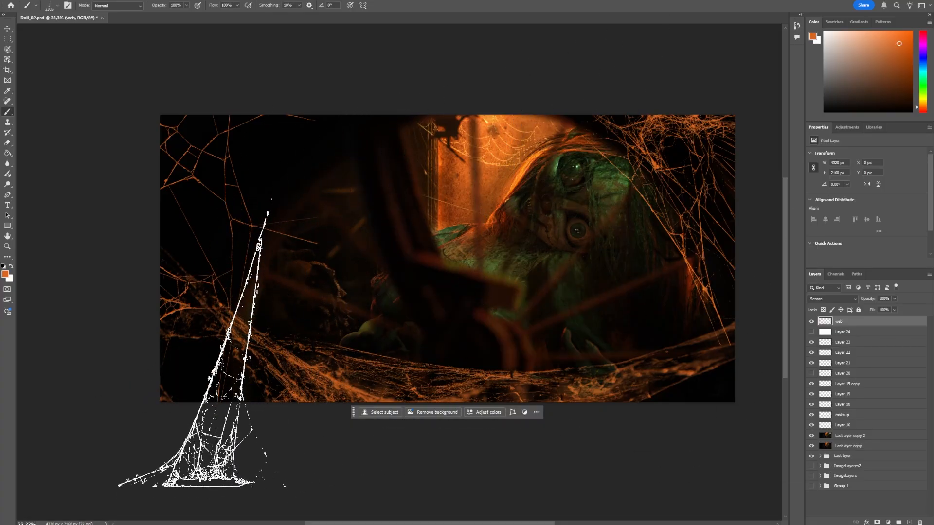
click(195, 268)
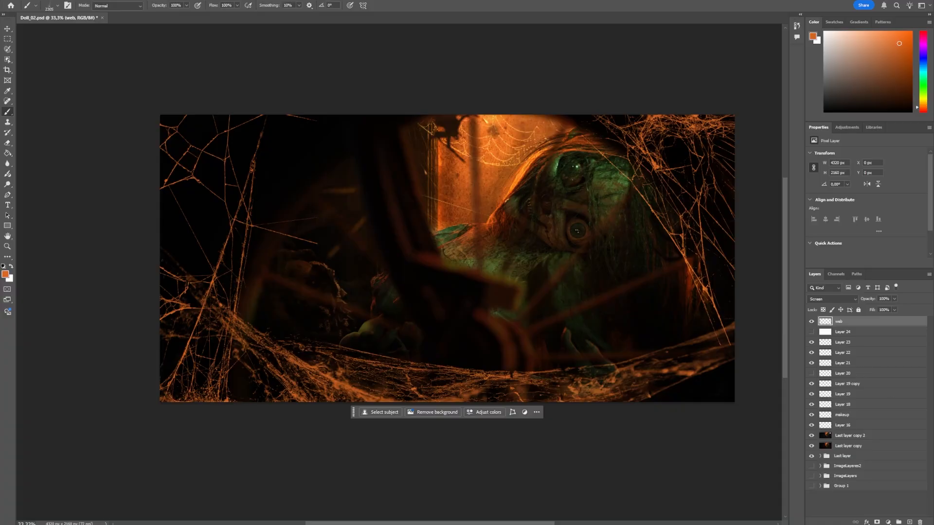
Try a dense corner web at the left edge and a draped web across the upper-left area, undoing both stamps.
key(bracketleft)
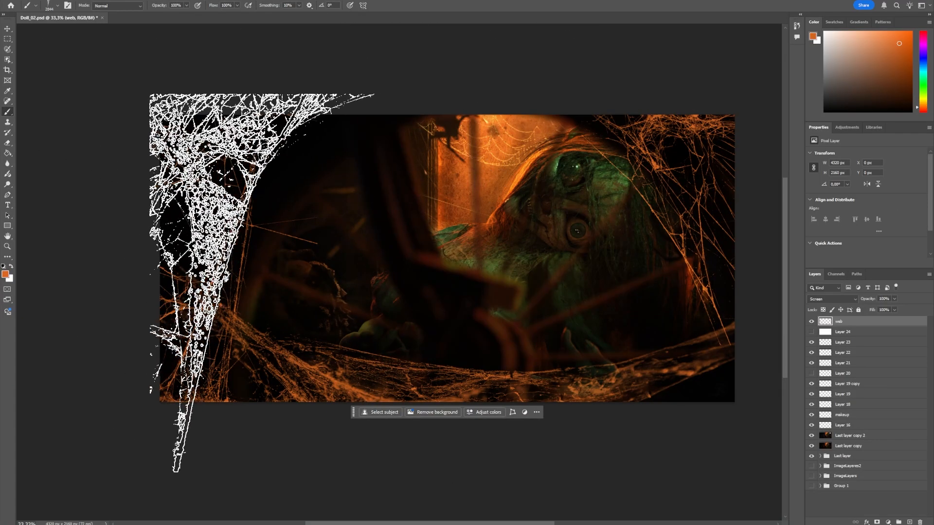
click(196, 270)
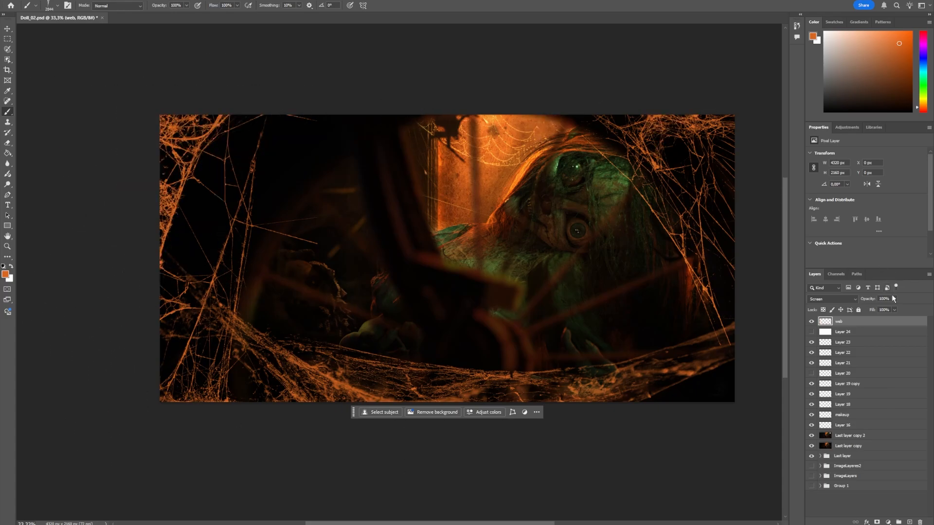
key(ctrl+z)
key(period)
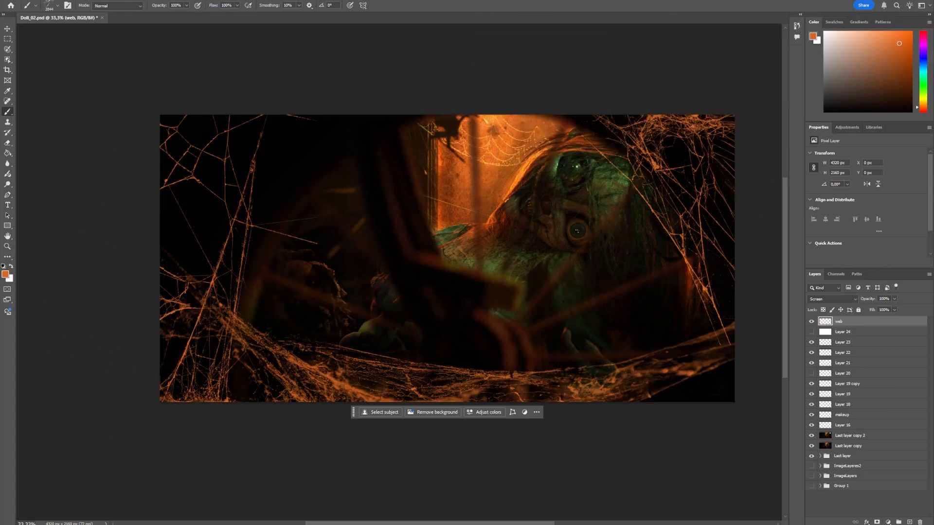
click(350, 224)
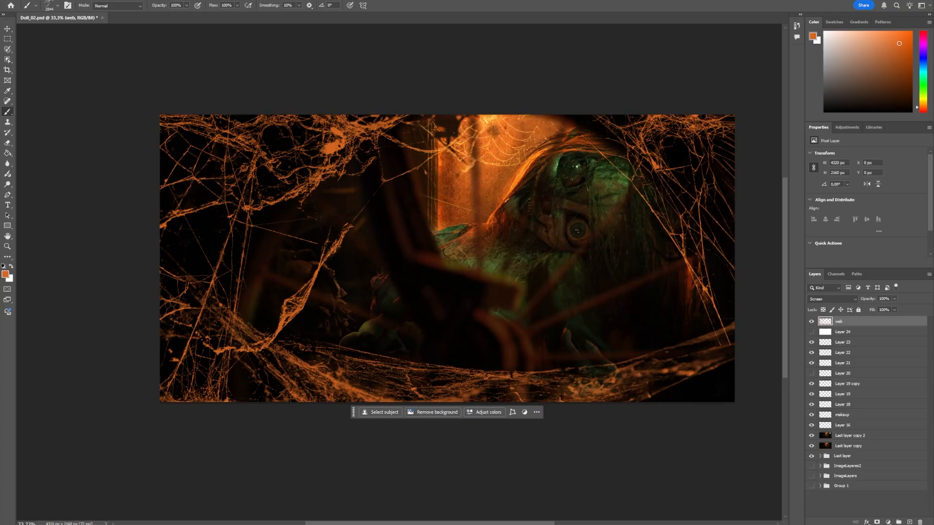
key(ctrl+z)
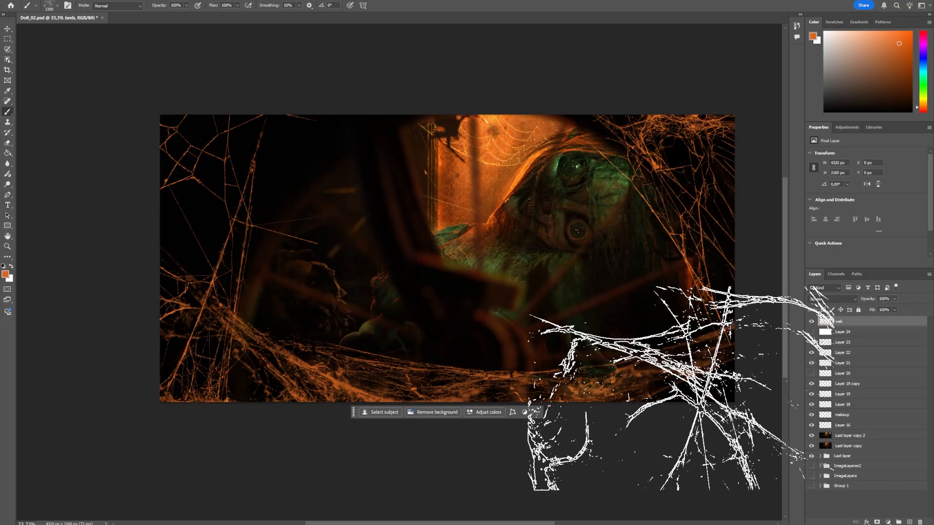
key(ctrl+z)
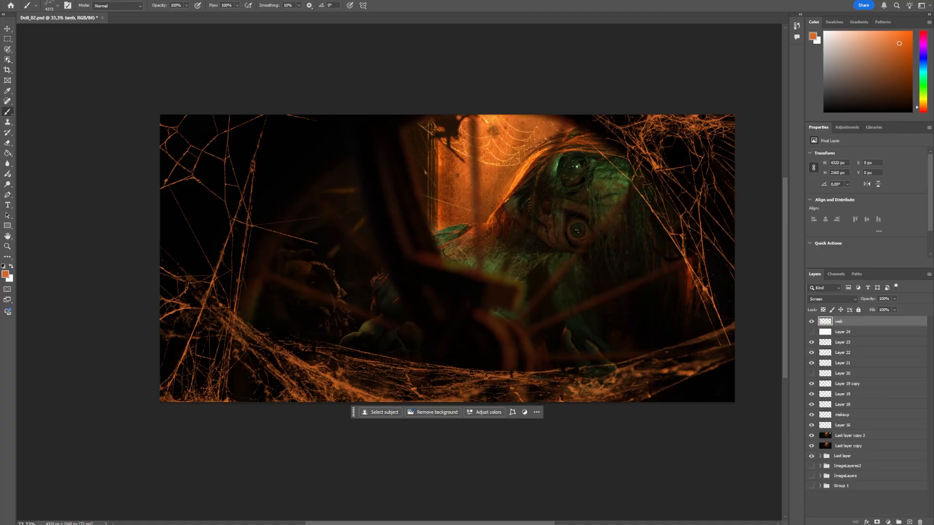
Try two very large web brushes across the centre of the scene, undoing each stamp.
click(584, 204)
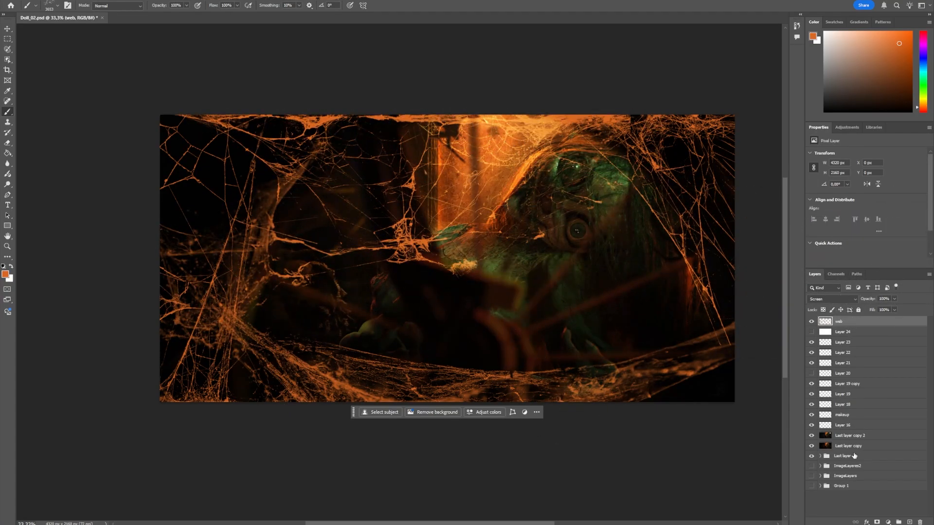
key(ctrl+z)
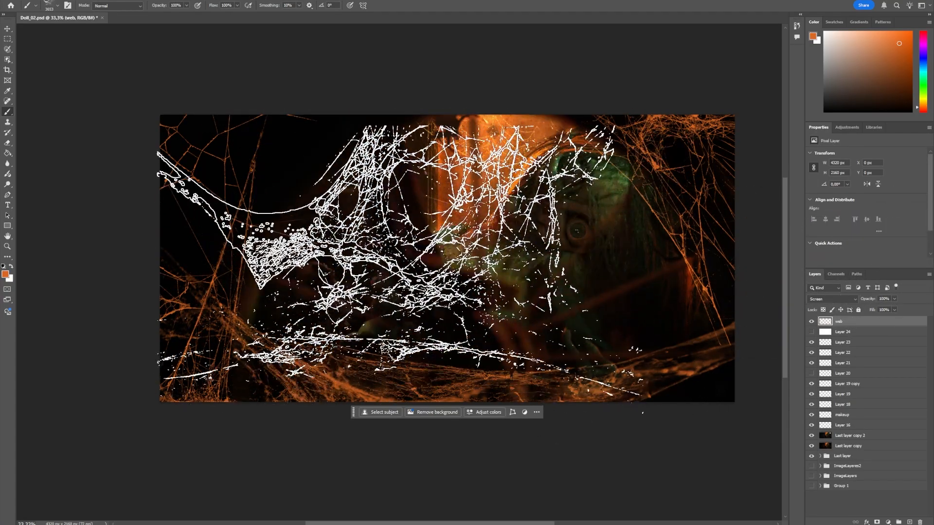
click(440, 238)
key(ctrl+z)
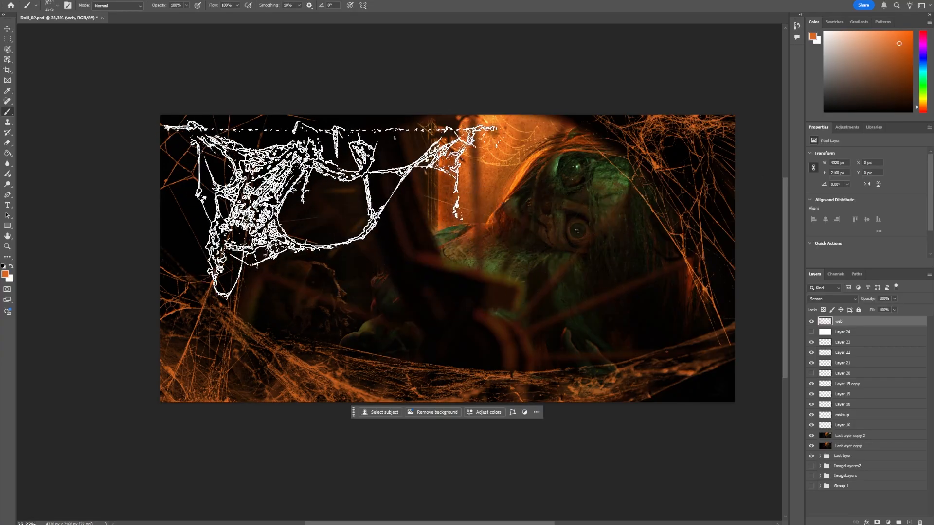
Try a ragged hanging web over the small dolls and again in the upper-left area, undoing both stamps.
click(313, 347)
key(ctrl+z)
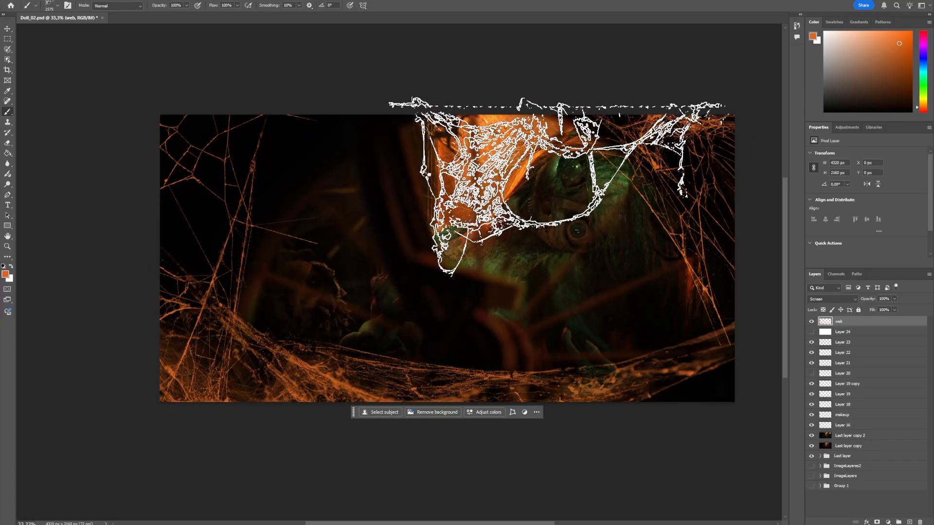
click(292, 189)
key(ctrl+z)
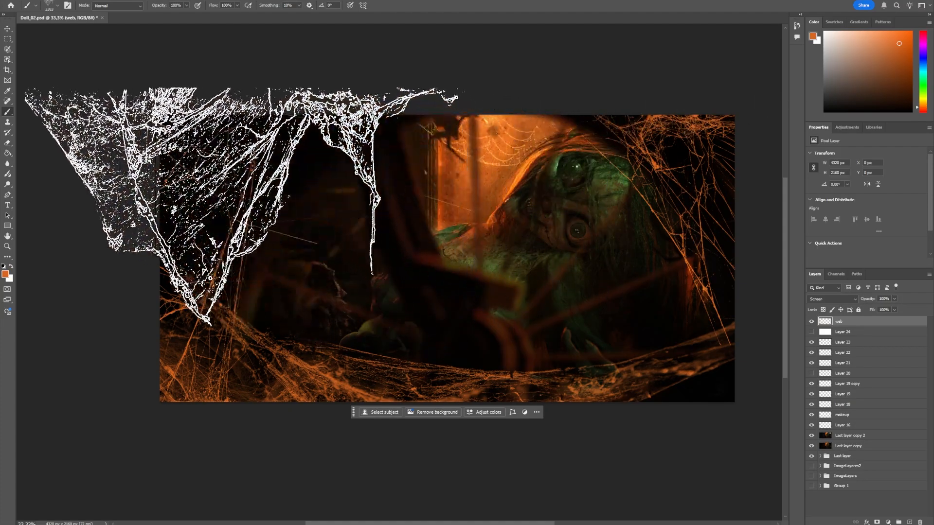
Try a dense triangular hanging web at large size across the upper-left half of the image, undoing it.
click(291, 190)
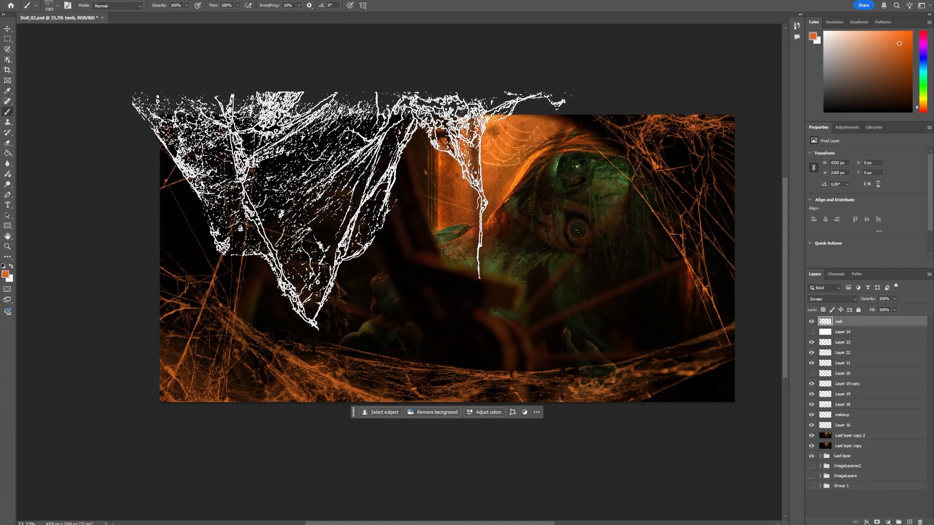
click(346, 212)
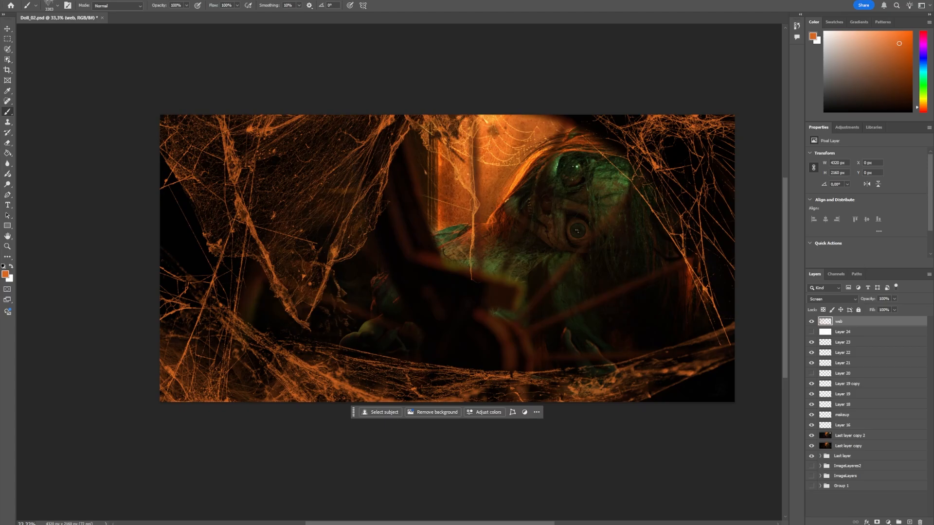
key(ctrl+z)
Reduce the triangular hanging web brush's size and stamp it in the image's upper-left corner.
right_click(391, 263)
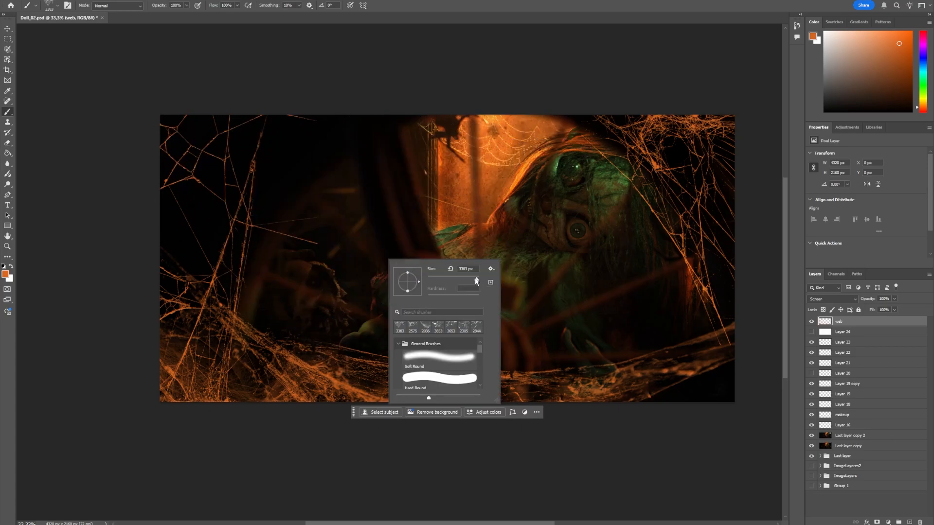
drag(477, 281, 476, 281)
click(257, 169)
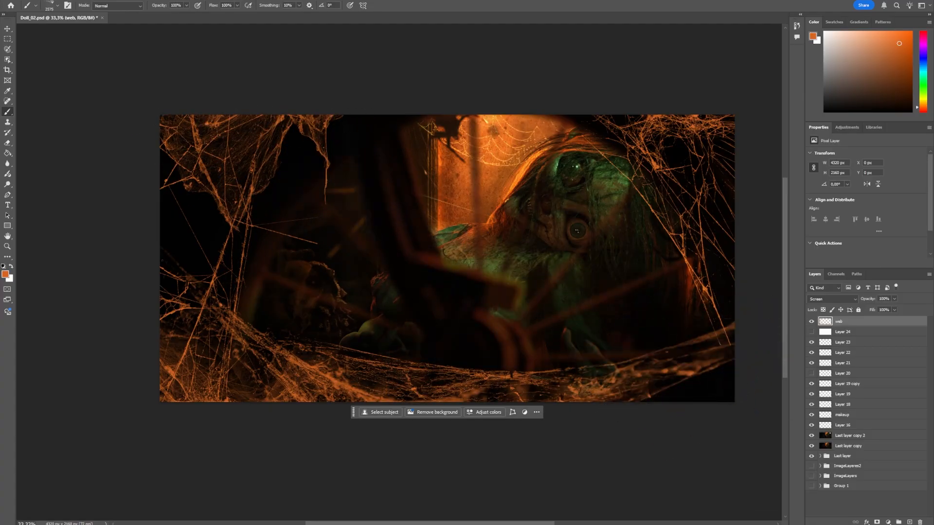
Stamp a sagging web along the top edge over the lit window and another web in the upper-right corner.
click(416, 156)
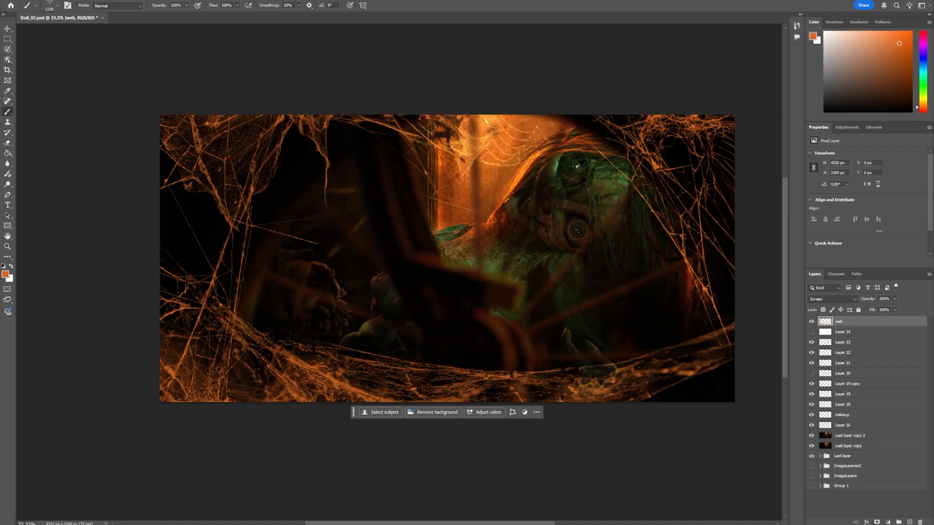
click(680, 159)
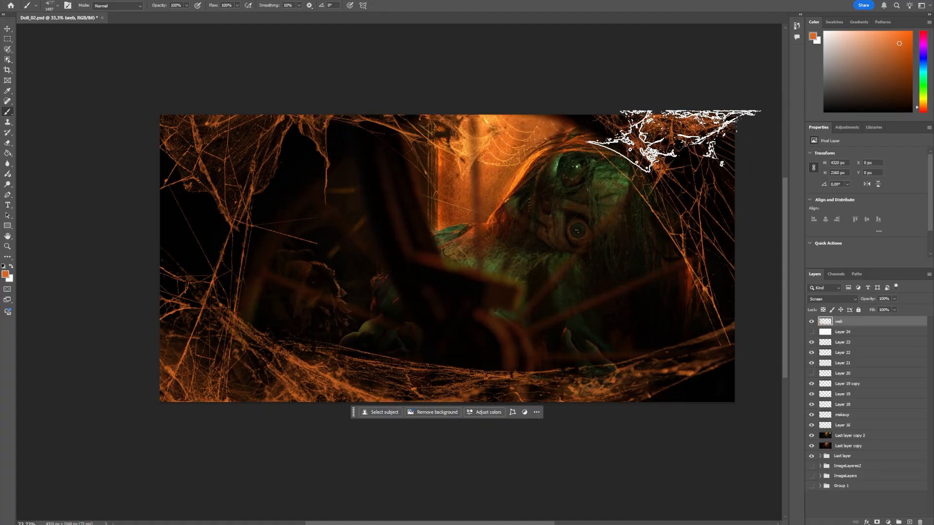
Try several smaller dense web brushes over the small dolls and the big doll's body, undoing every stamp.
click(308, 312)
key(ctrl+z)
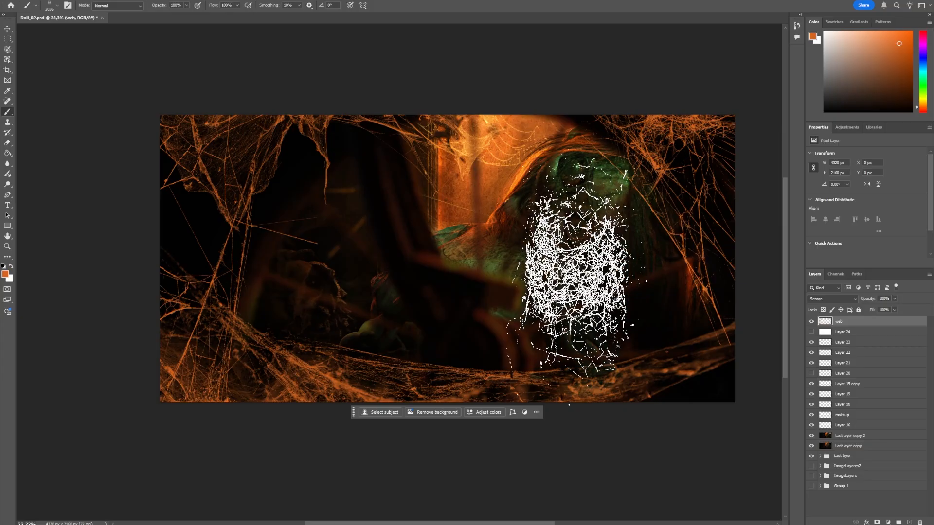
click(354, 280)
key(ctrl+z)
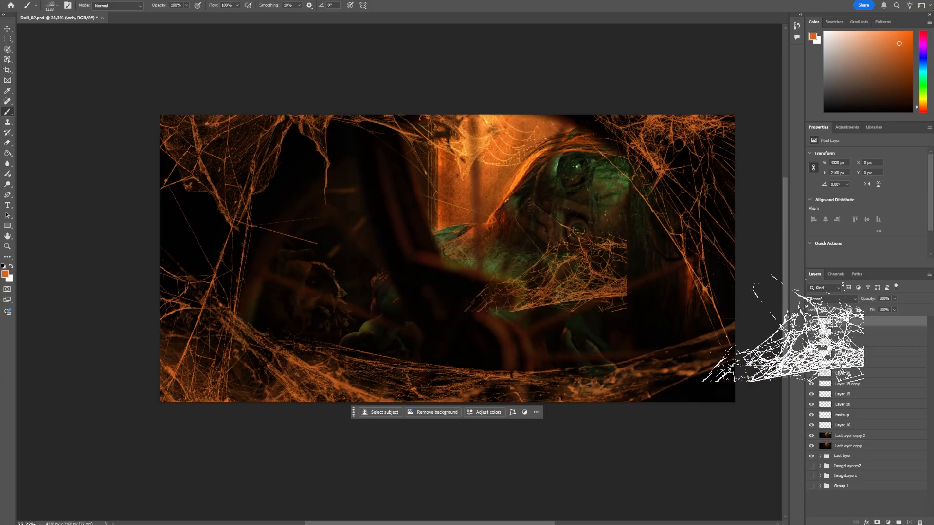
key(ctrl+z)
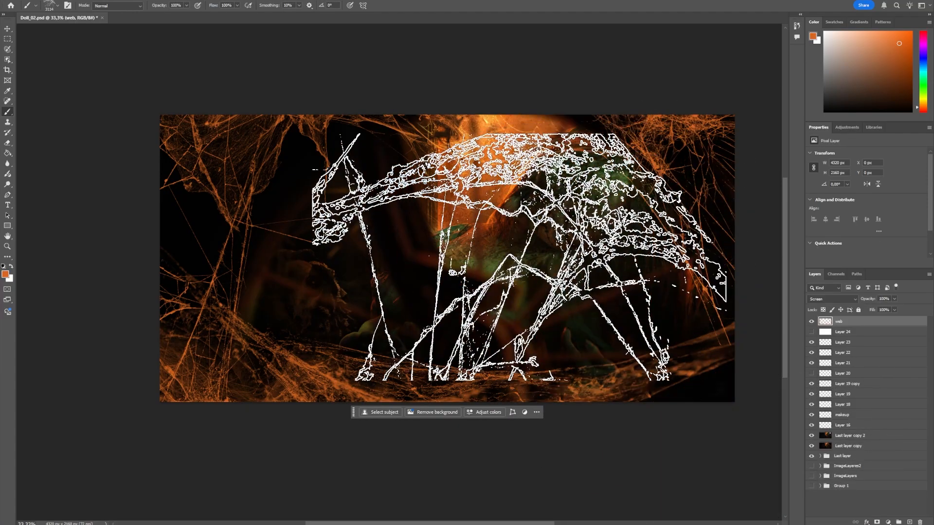
Try a large arched web and a wide netted web across the centre of the scene, undoing each stamp.
click(435, 250)
key(ctrl+z)
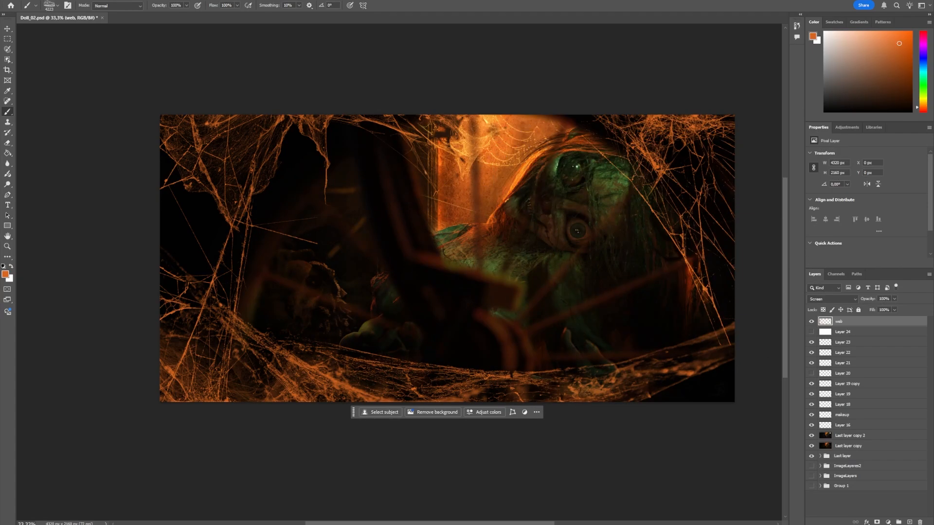
click(431, 249)
key(ctrl+z)
key(ctrl+shift+z)
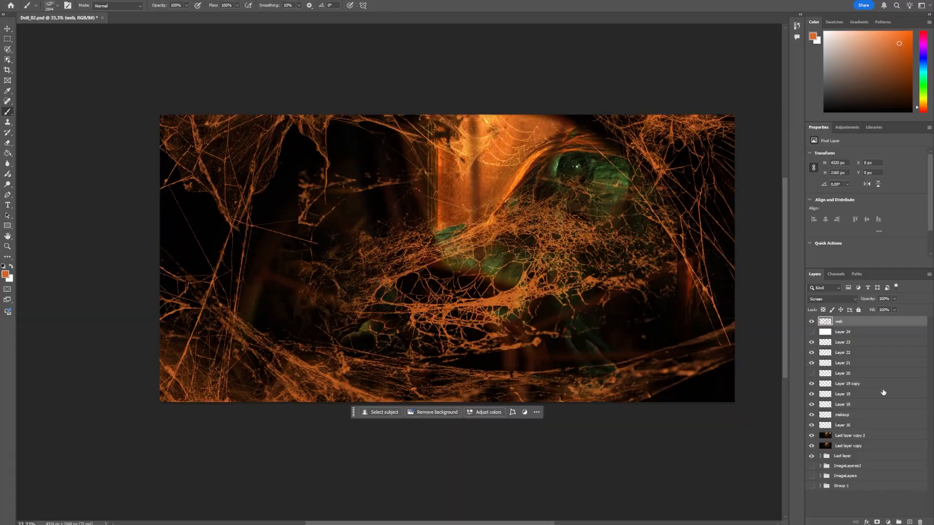
key(ctrl+z)
Shrink the netted web brush considerably and try it beside the big doll, undoing the stamp.
right_click(573, 246)
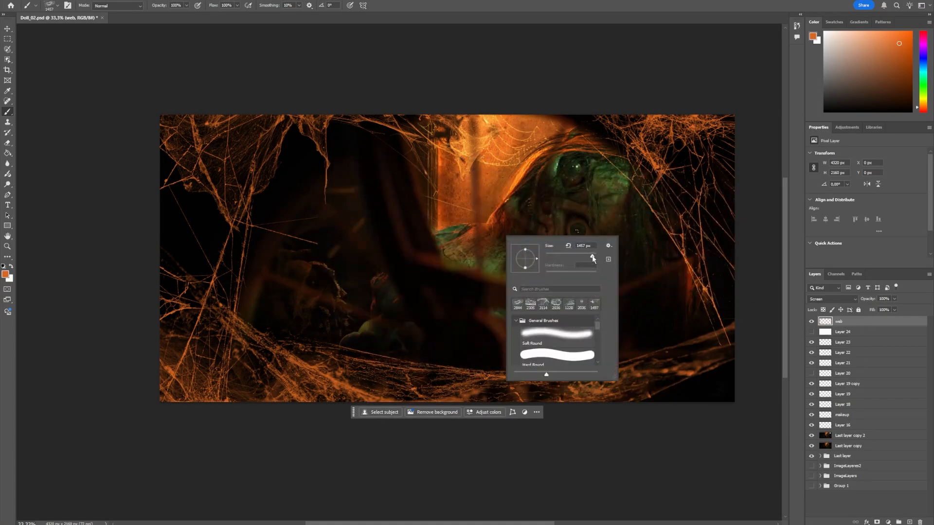
drag(592, 257, 591, 258)
click(482, 221)
key(ctrl+z)
Enlarge the netted web brush and try it below the lit window and over the big doll's face, undoing both stamps.
right_click(583, 251)
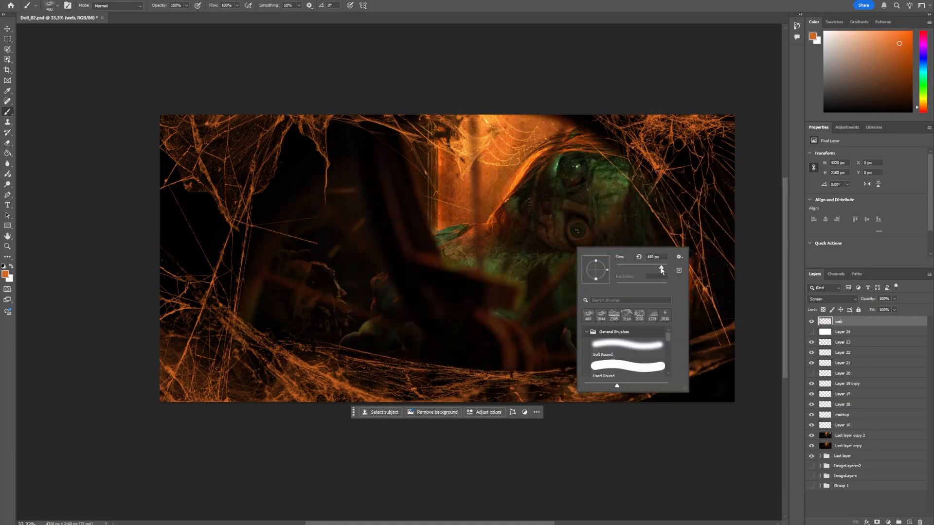
click(482, 239)
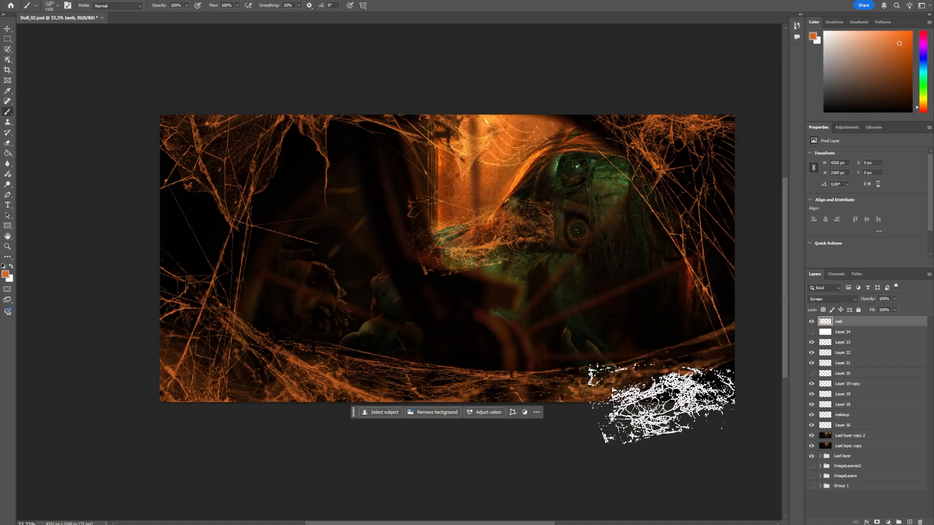
key(ctrl+z)
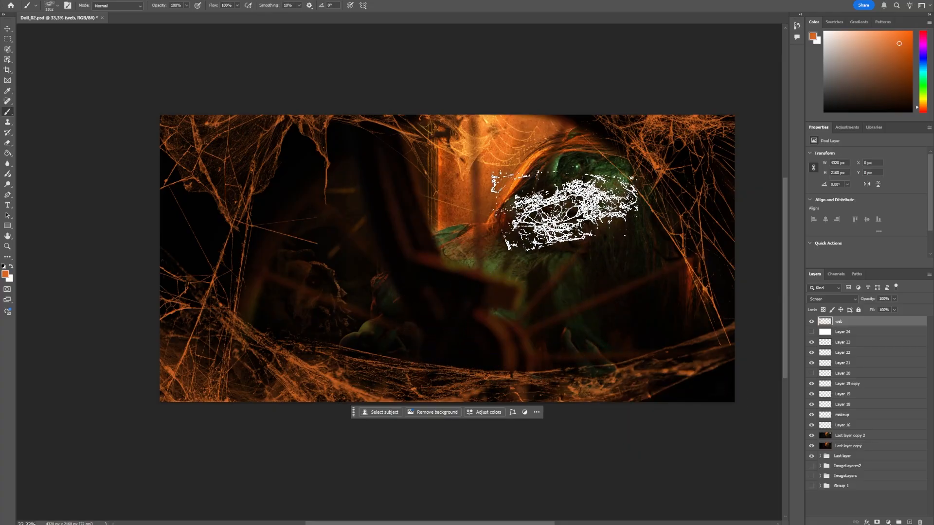
click(569, 214)
key(ctrl+z)
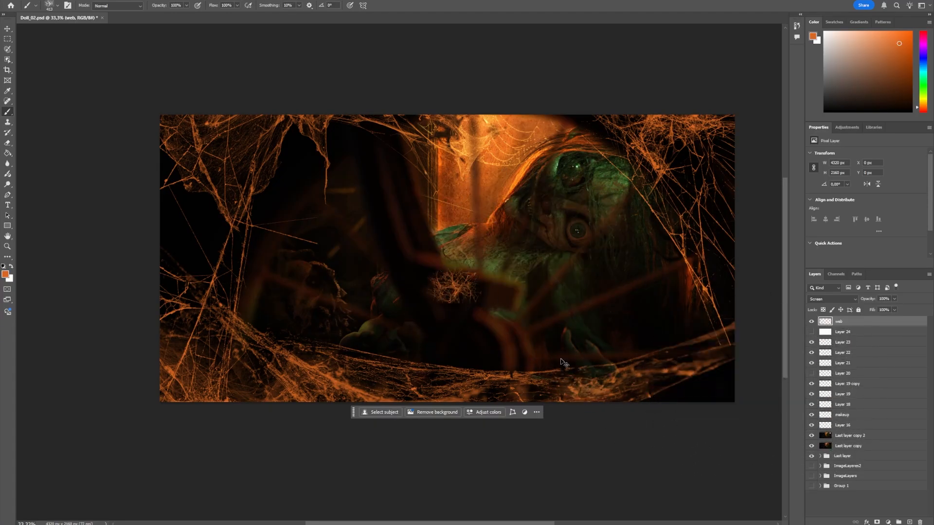
Try a tiny tangled web and a large web of thick stretched strands over the scene, undoing the stamps.
click(522, 251)
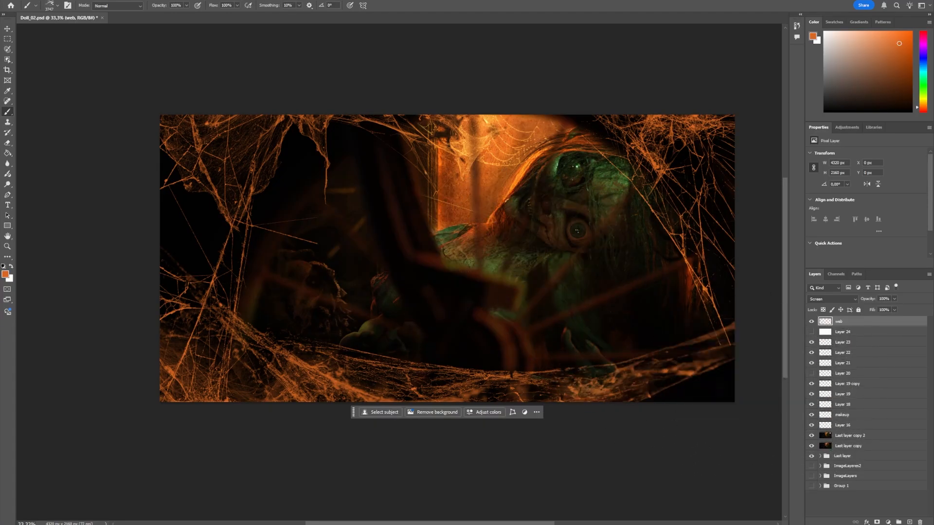
click(479, 251)
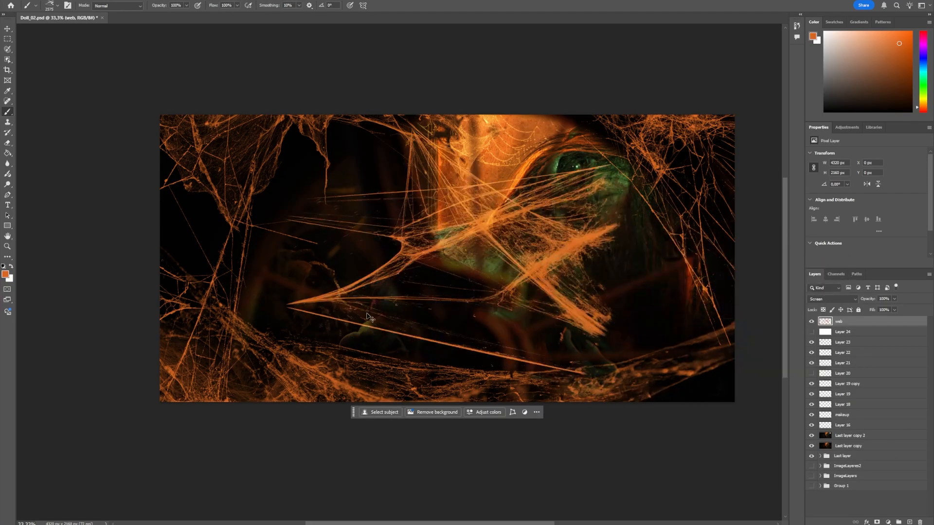
key(ctrl+z)
click(207, 199)
key(ctrl+z)
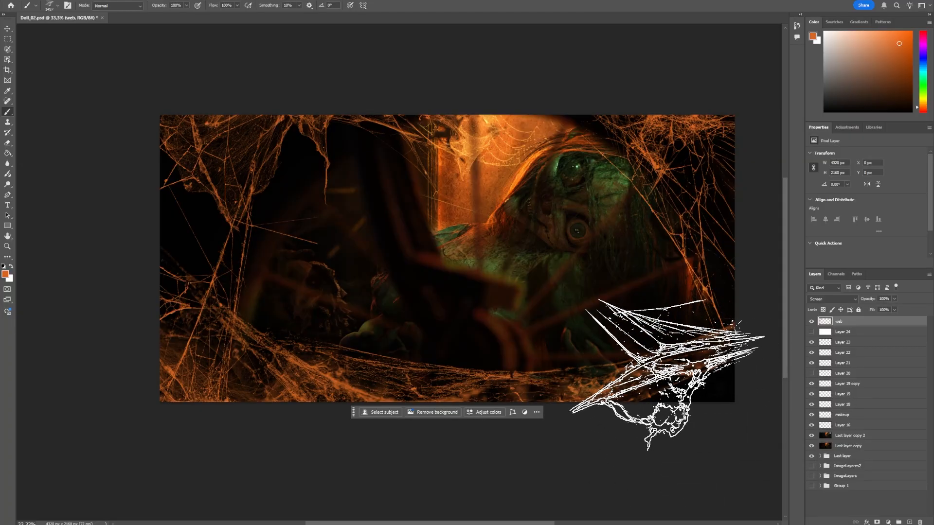
Stamp a stretched web in the image's lower-right corner and another stretched web across the big doll.
right_click(699, 394)
drag(698, 394, 697, 389)
key(Escape)
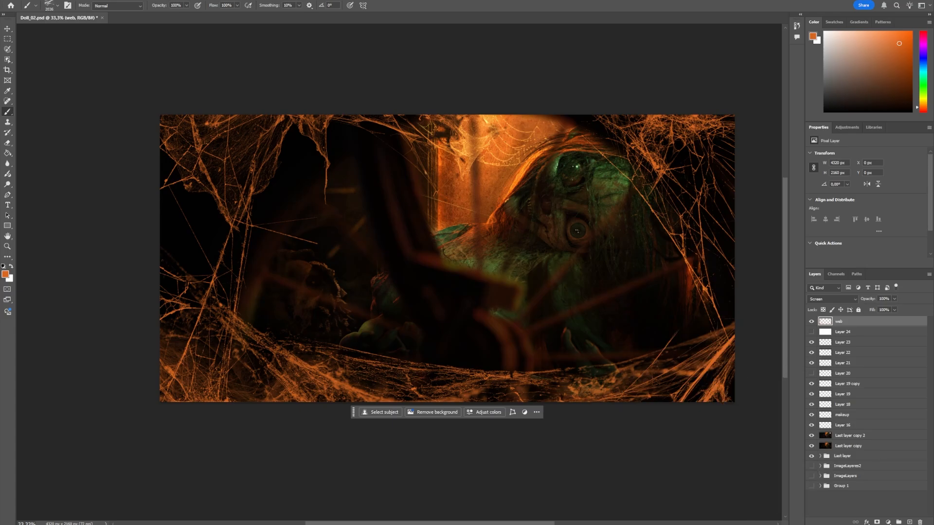
click(535, 239)
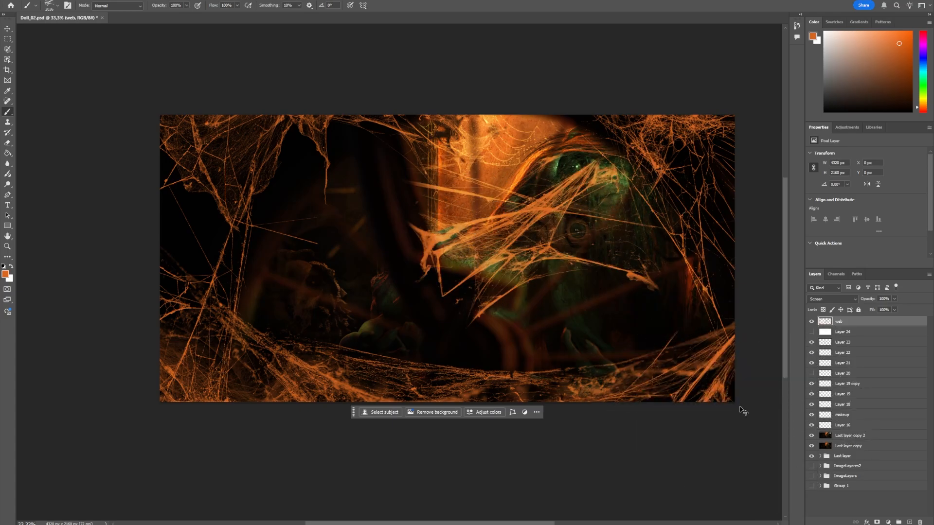
Undo the stretched web across the big doll and try a small stretched web over its lower body, undoing that stamp too.
key(ctrl+z)
key(ctrl+z)
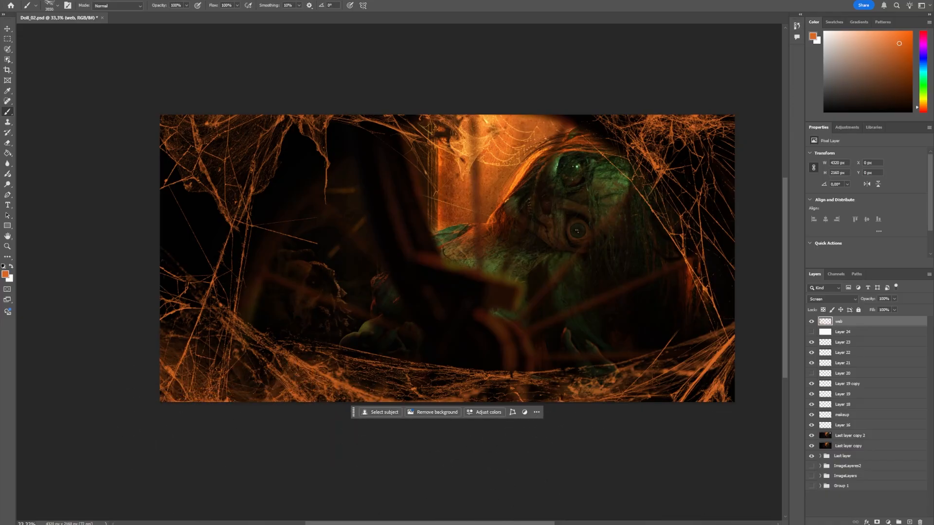
click(619, 337)
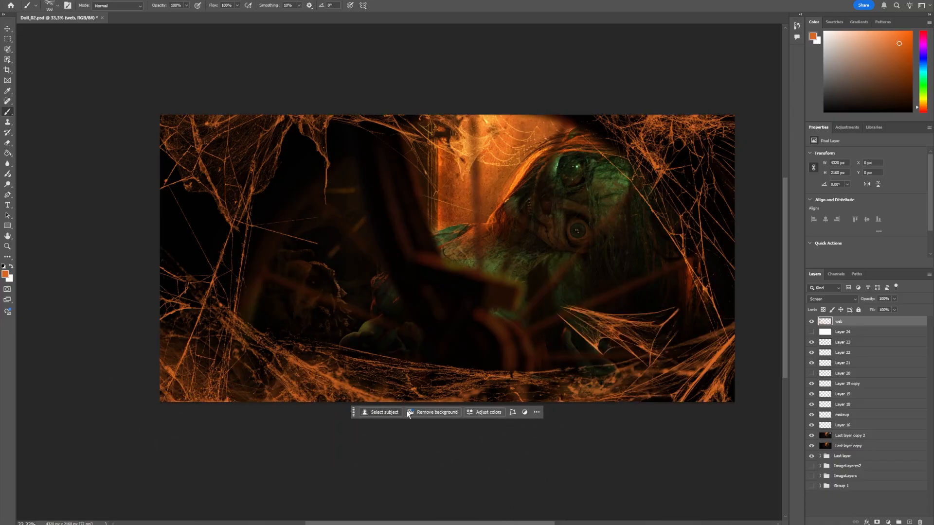
key(ctrl+z)
Adjust the web brush's angle and stamp thick stretched webs in the image's lower-left corner, undoing a trial stamp in the middle.
click(191, 405)
right_click(434, 311)
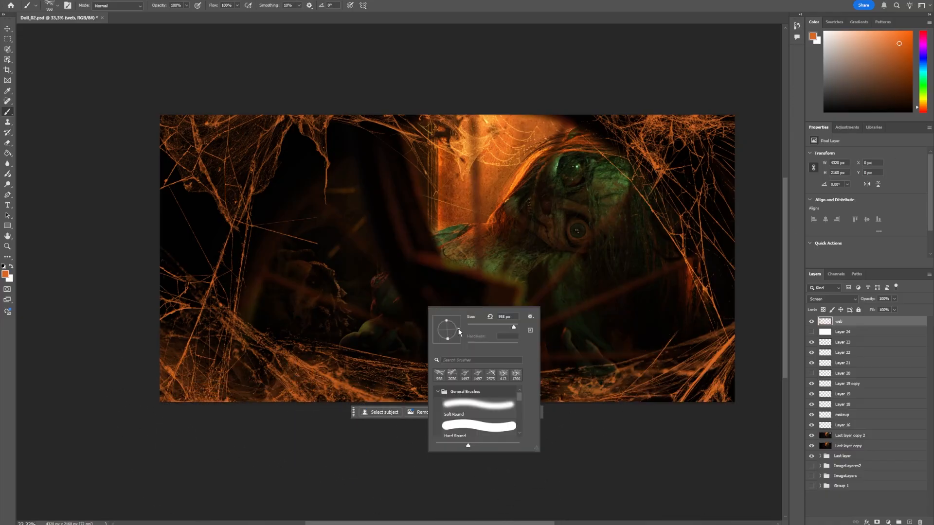
drag(458, 333, 457, 335)
key(Return)
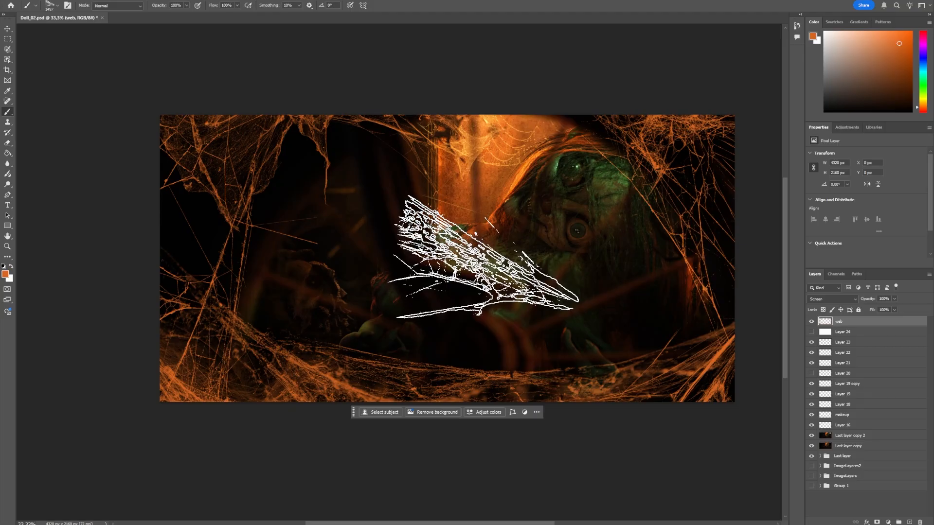
click(476, 244)
key(ctrl+z)
click(220, 372)
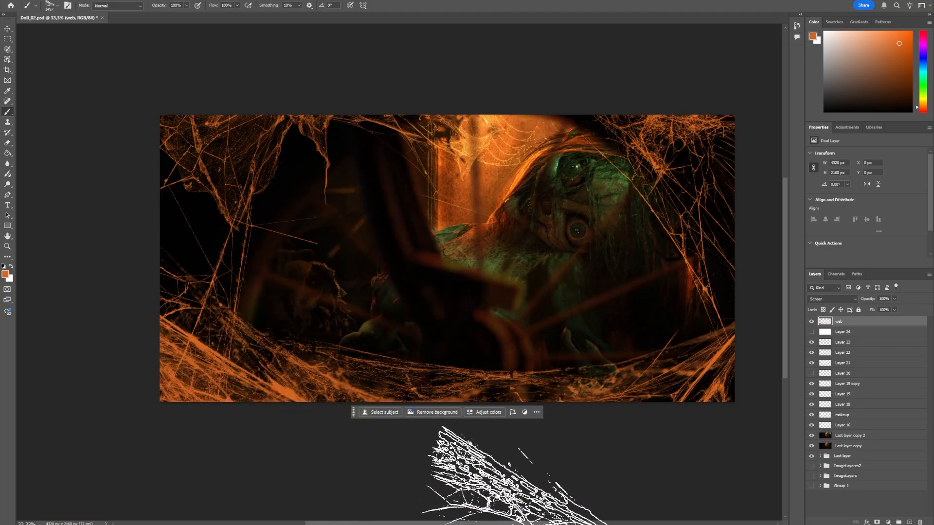
Turn the triangular web brush about half a turn and stamp it in the image's upper-left corner.
click(605, 240)
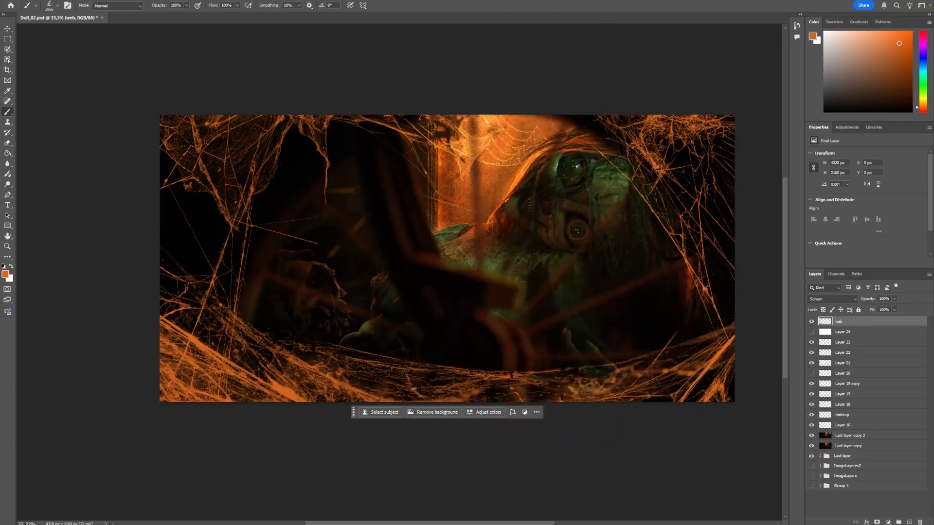
click(709, 370)
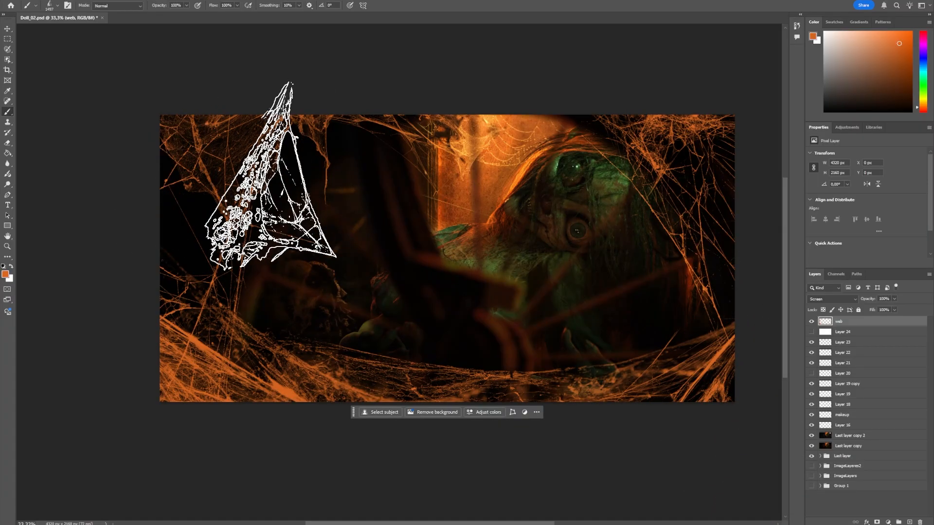
right_click(303, 204)
drag(292, 194, 296, 192)
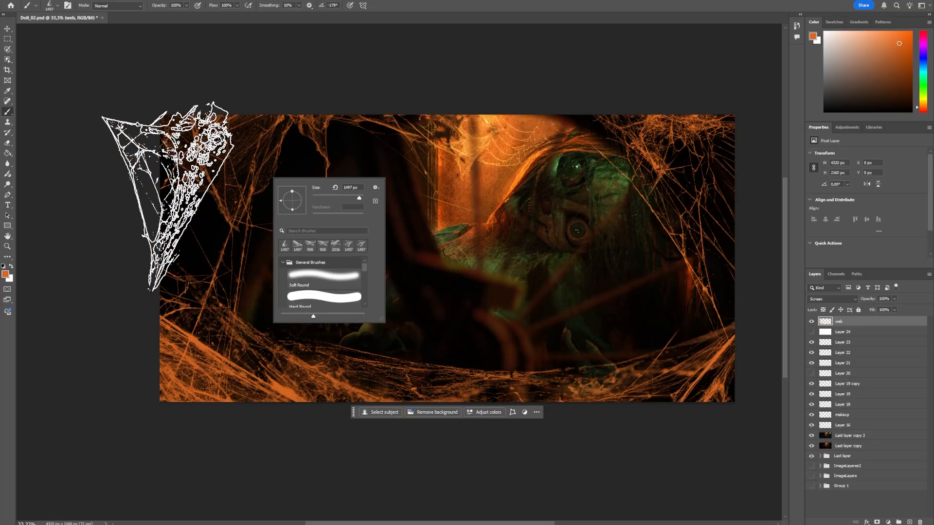
click(176, 195)
click(178, 173)
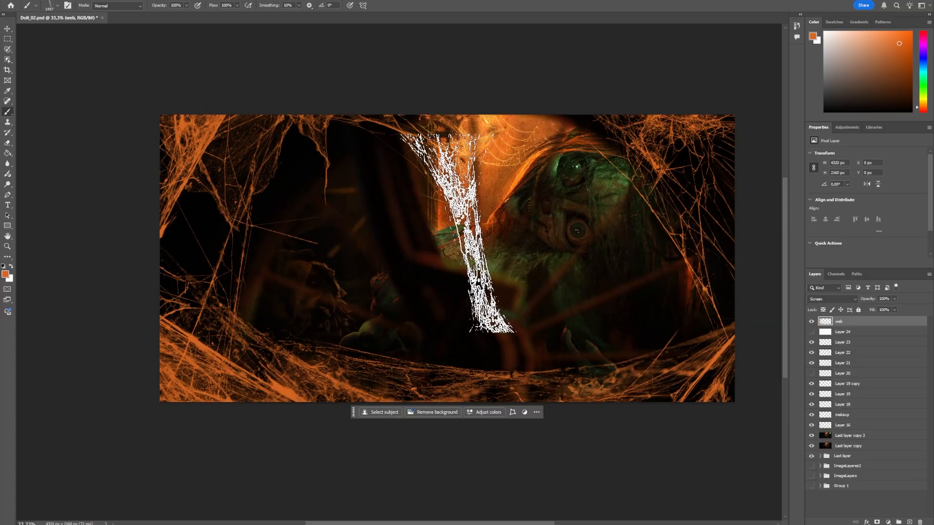
Stamp tall column-shaped webs along the image's left and right edges, undoing the trial stamps in the middle.
click(457, 233)
key(ctrl+z)
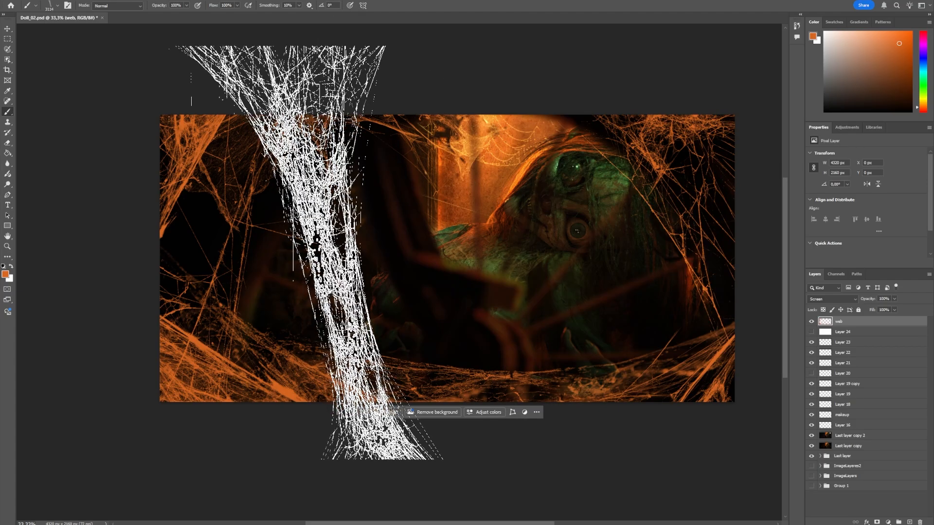
click(187, 266)
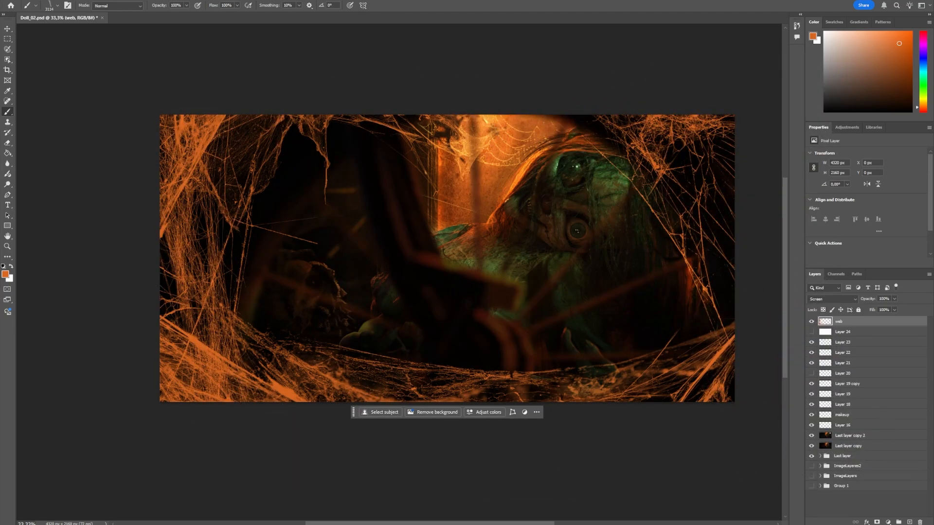
click(695, 260)
key(ctrl+z)
click(570, 201)
click(440, 237)
key(ctrl+z)
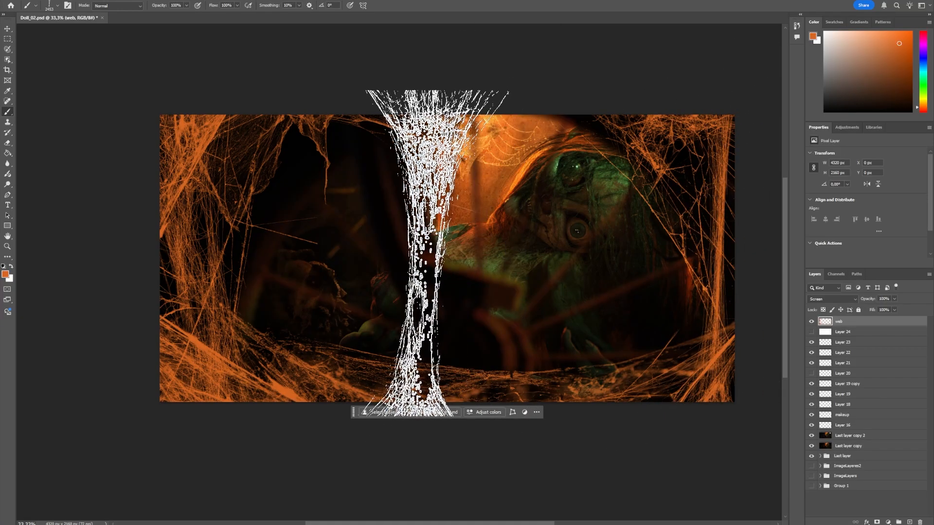
Try a tall web beside the left edge and hanging webs over the big doll and the dark left side, undoing them all.
click(238, 258)
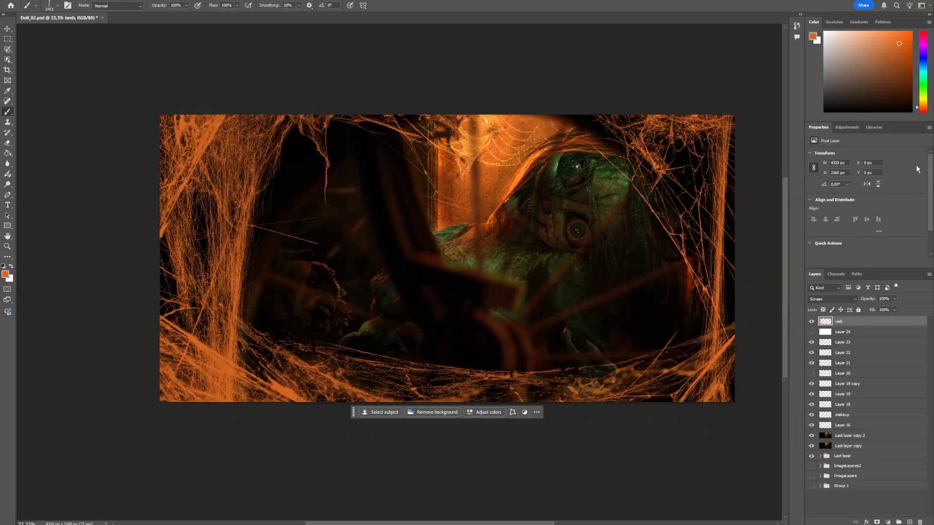
click(583, 219)
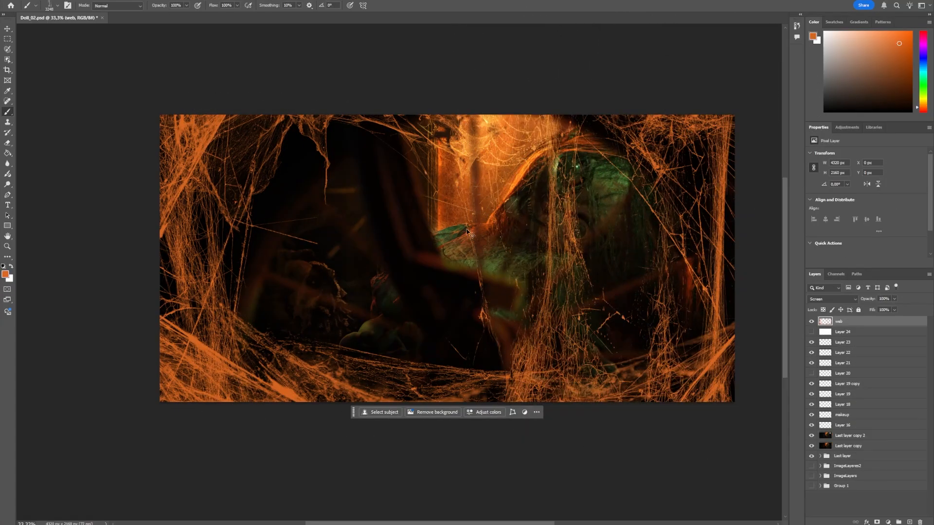
key(ctrl+z)
click(319, 235)
key(ctrl+z)
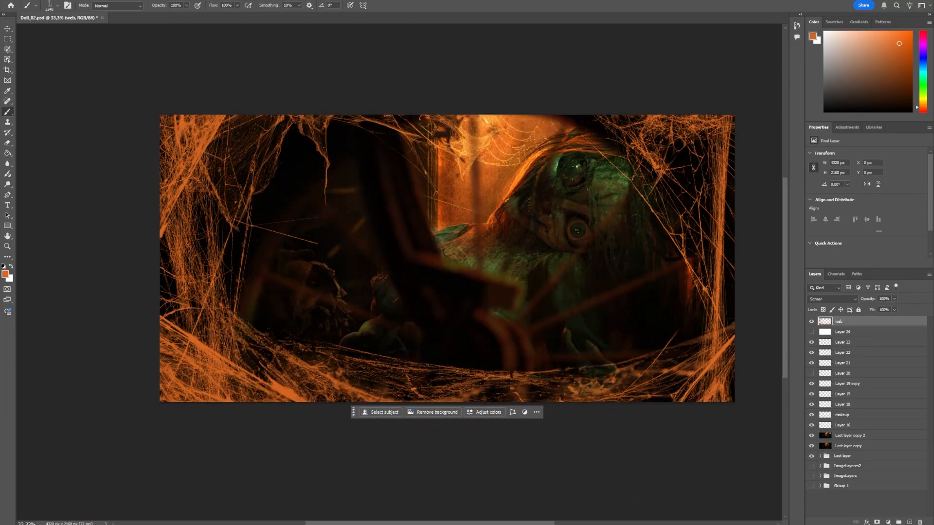
key(ctrl+z)
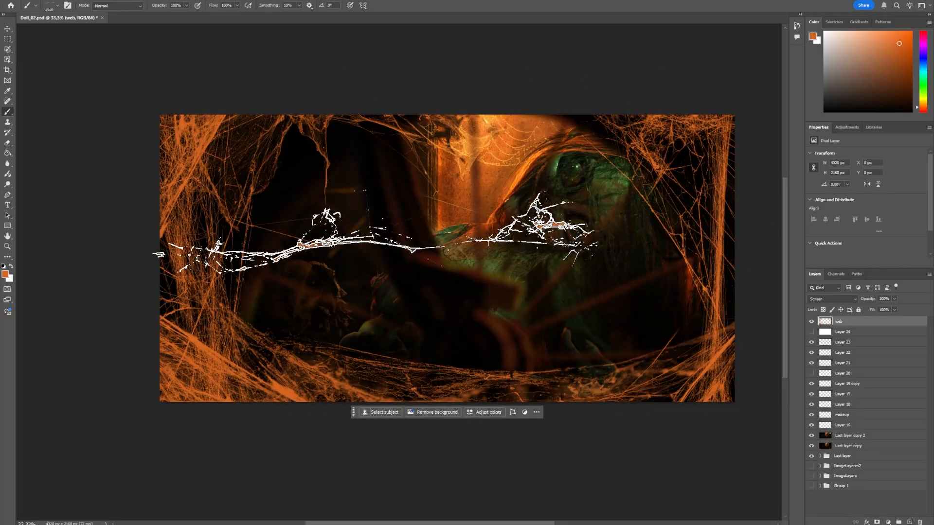
Stamp long horizontal web strands along the image's bottom and top edges, undoing a trial stamp over the centre.
click(467, 358)
click(411, 112)
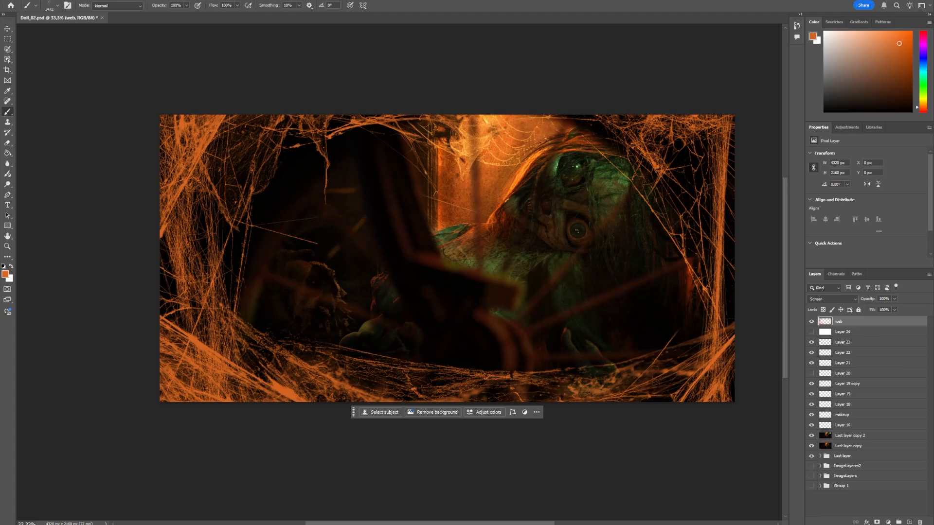
click(545, 258)
key(ctrl+z)
Shrink the spider brush and set the foreground colour to a dark orange-brown.
key(bracketleft)
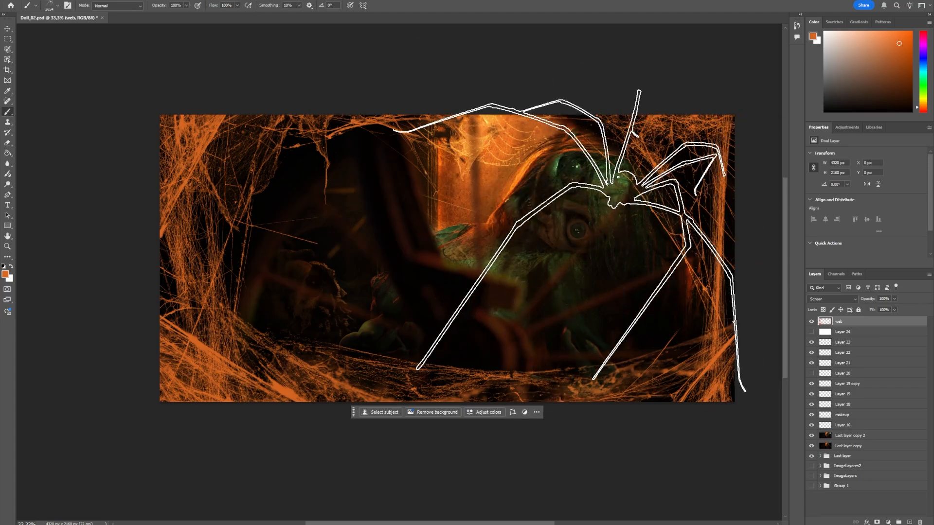
click(5, 274)
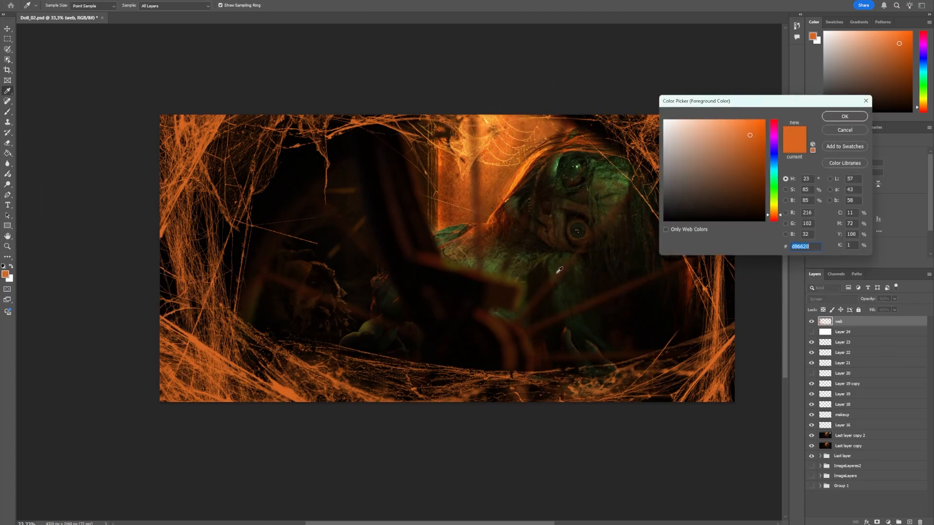
click(508, 240)
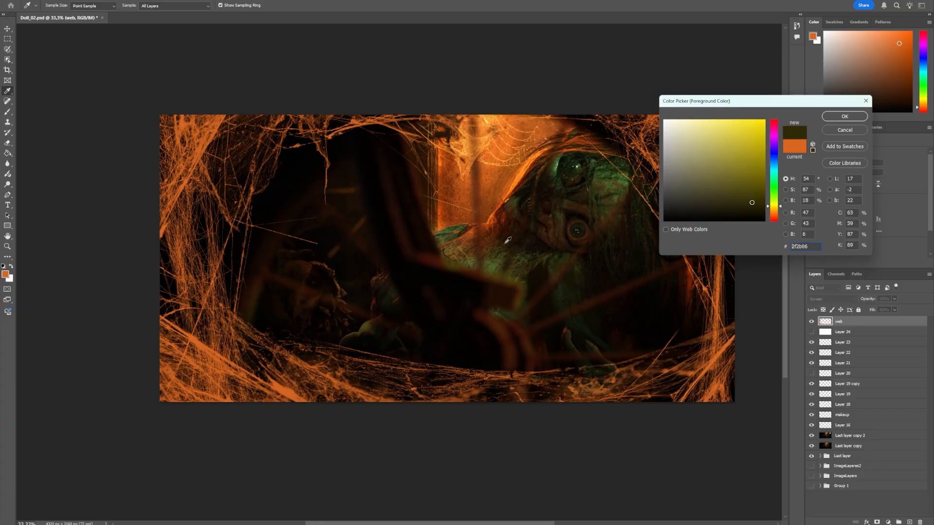
click(509, 170)
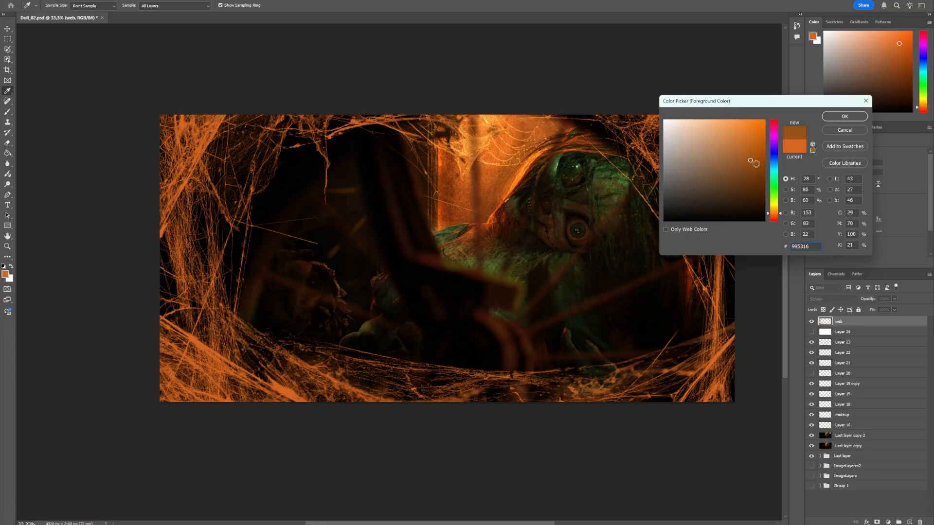
click(845, 119)
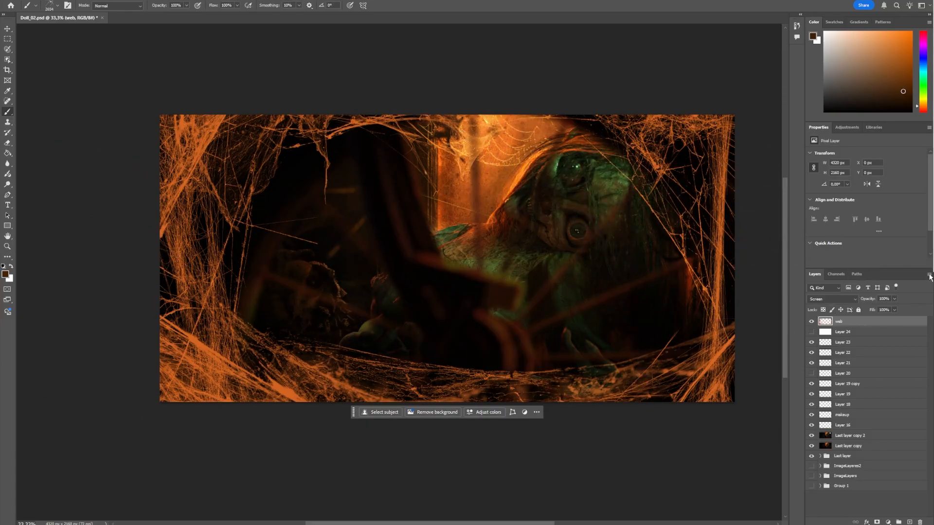
Add a new layer above the web layer and stamp a small dark spider about 370 by 318 px near the image's centre.
key(ctrl+shift+n)
key(Return)
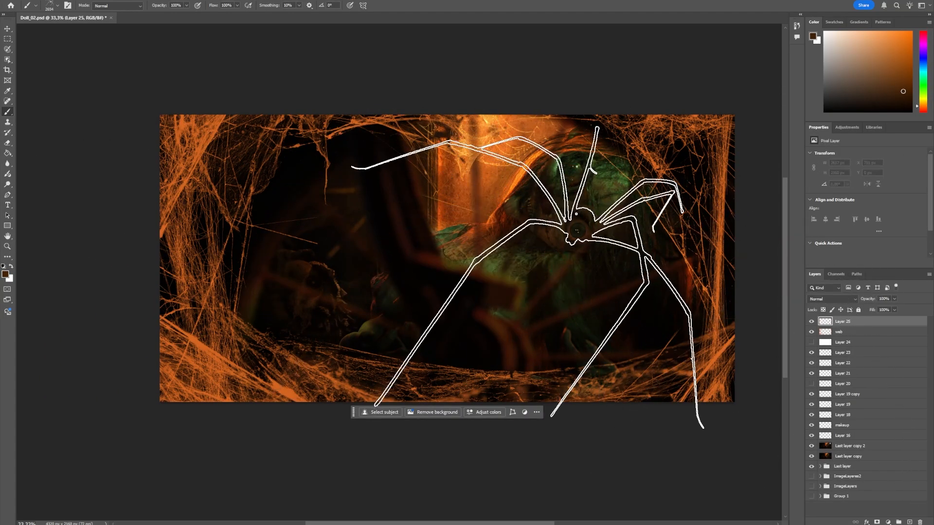
right_click(544, 269)
click(435, 245)
right_click(511, 253)
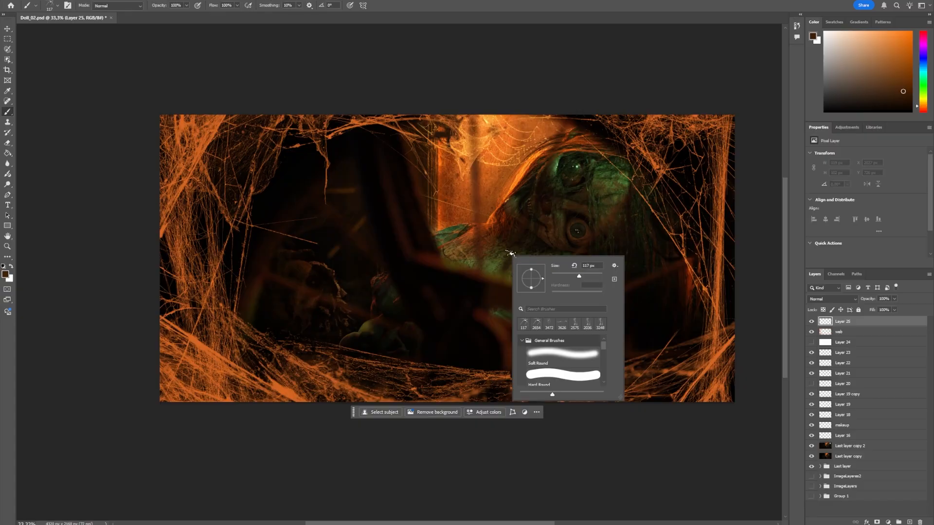
click(482, 203)
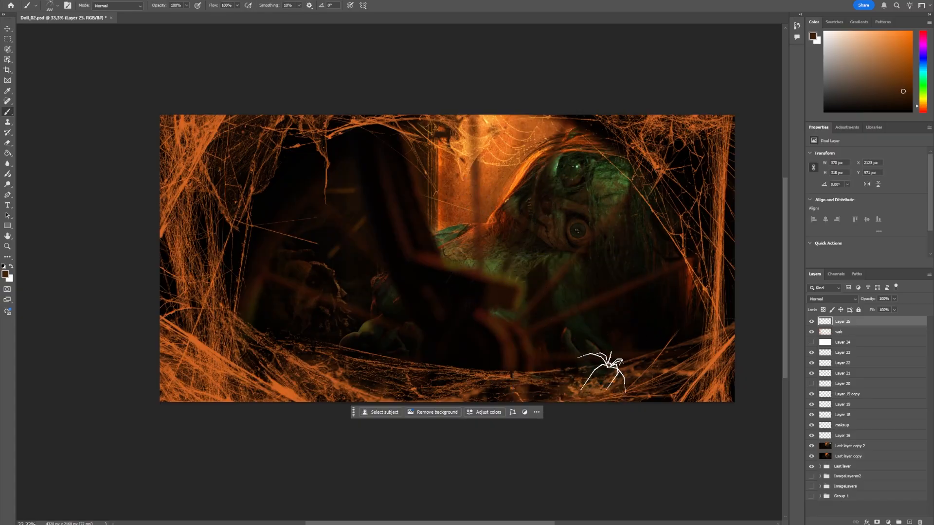
right_click(527, 279)
key(Escape)
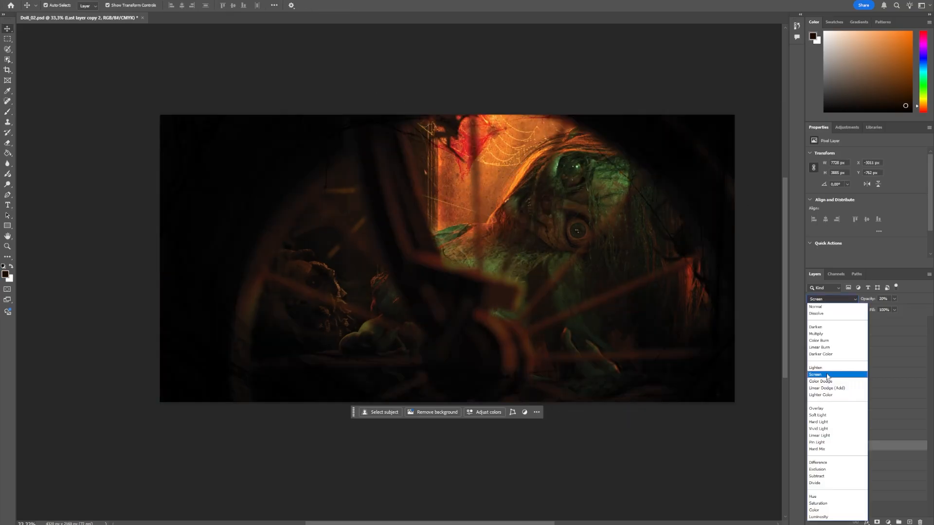
Set Last layer copy 2 to Screen blending and the web layer to Color Dodge.
click(827, 373)
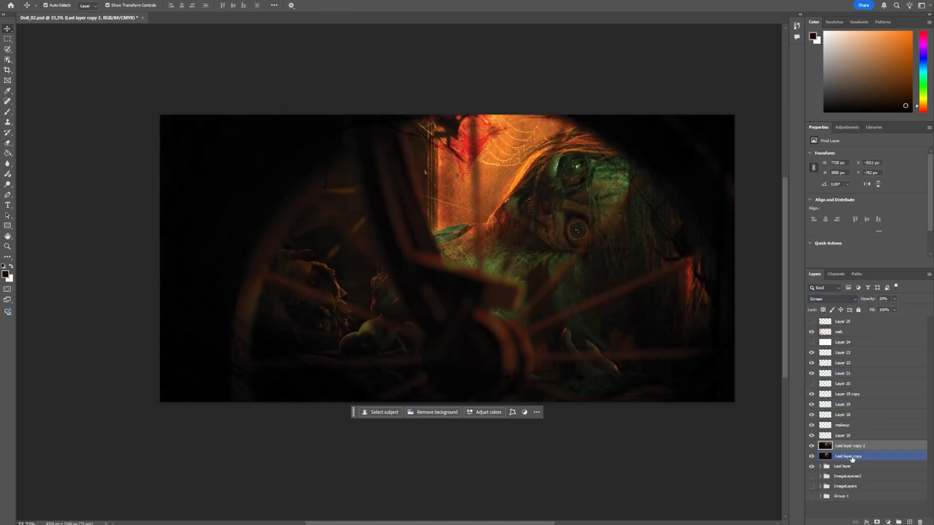
click(840, 332)
click(832, 299)
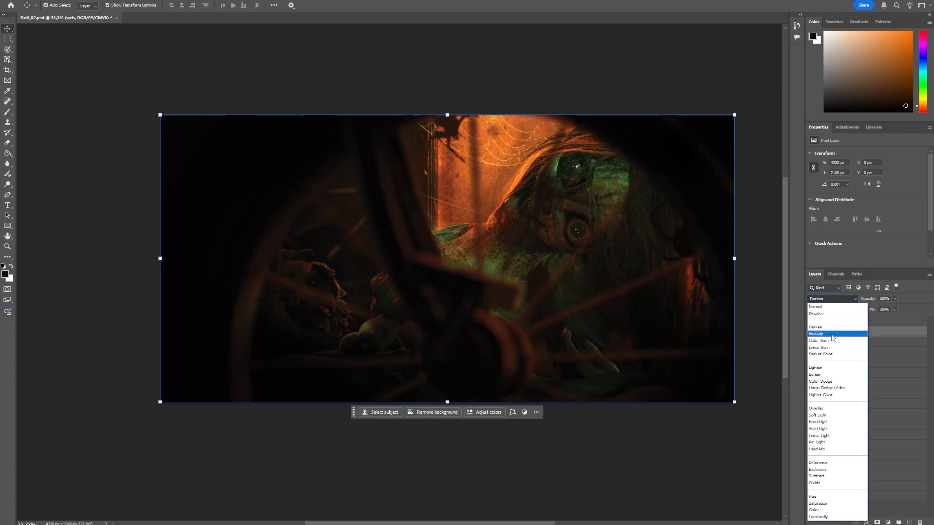
click(823, 381)
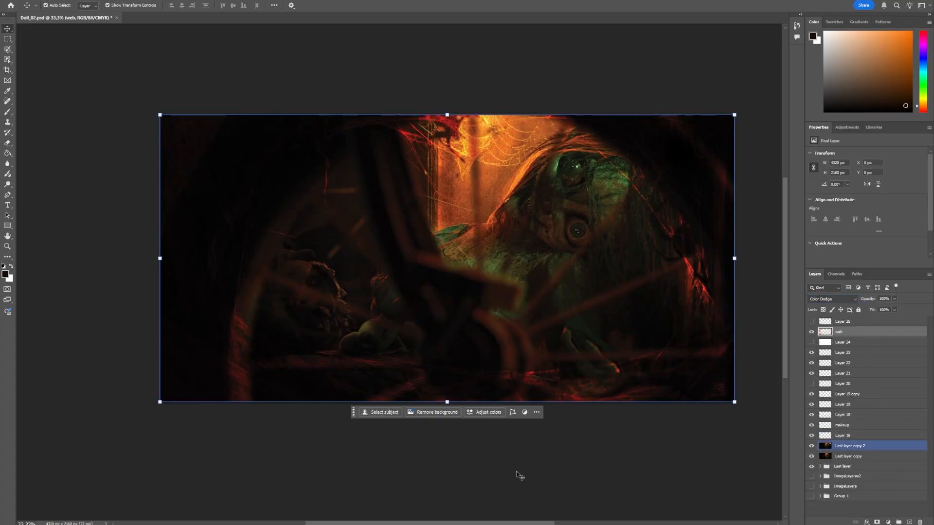